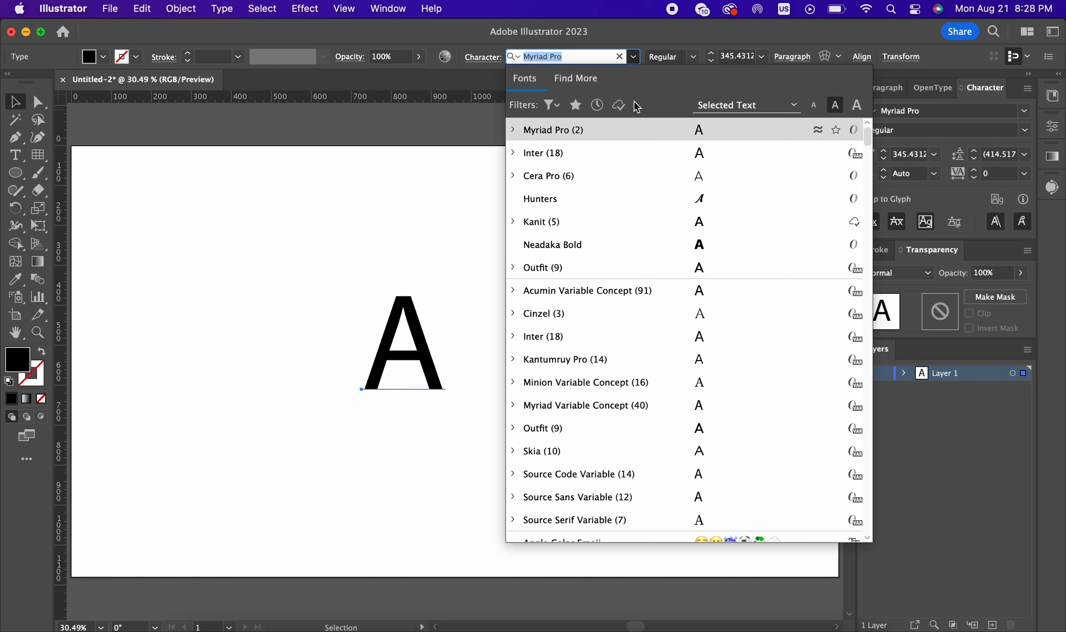
# Set the letter A's typeface to Outfit in the ExtraBold weight.
pyautogui.click(513, 268)
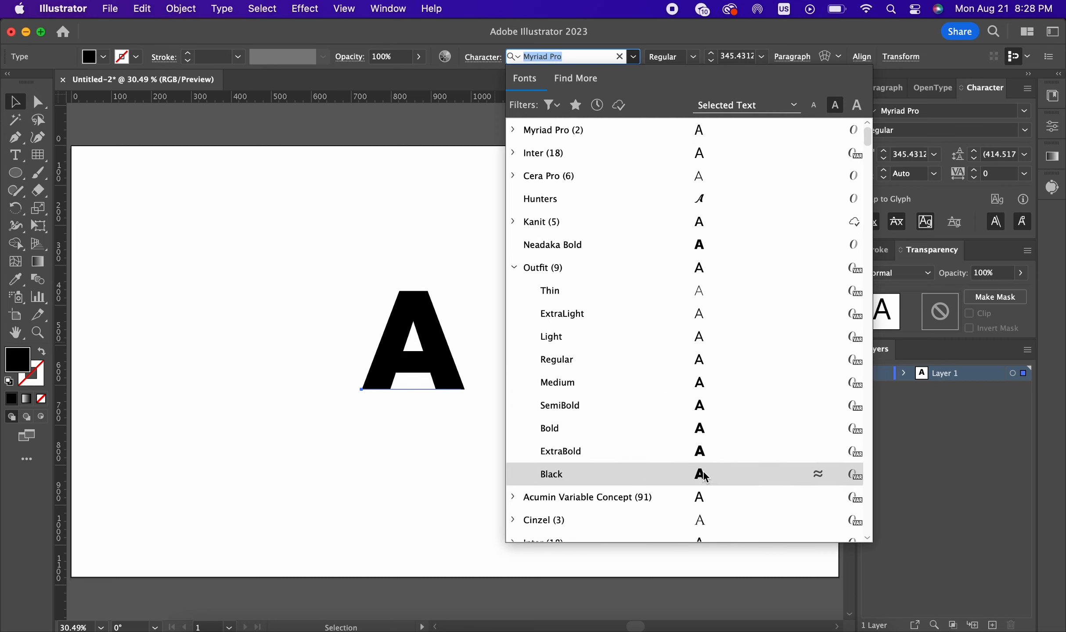
pyautogui.click(702, 454)
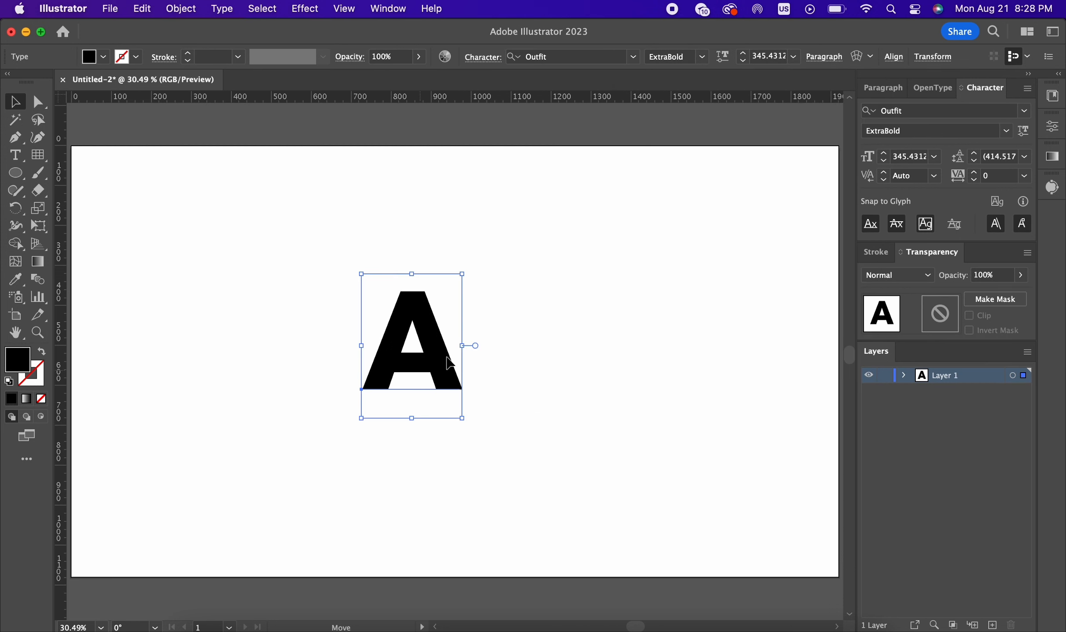
pyautogui.moveTo(449, 363); pyautogui.dragTo(450, 363)
# Convert the letter A to outlines and move it slightly down toward the artboard's centre.
pyautogui.rightClick(427, 330)
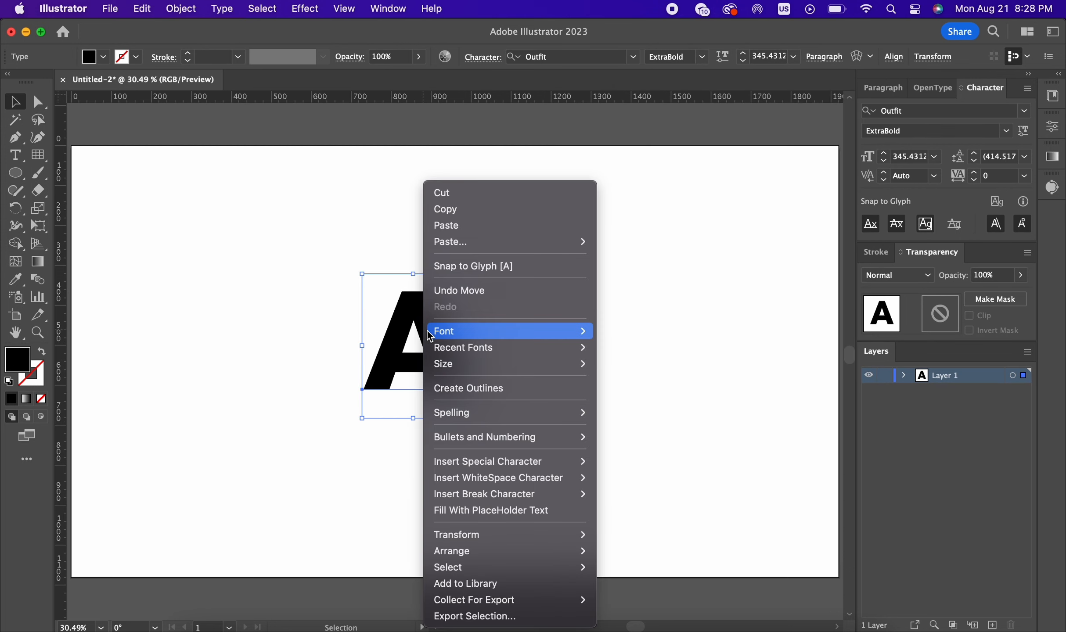
pyautogui.click(470, 388)
pyautogui.press('super+minus')
pyautogui.press('super+minus')
pyautogui.moveTo(444, 348); pyautogui.dragTo(450, 360)
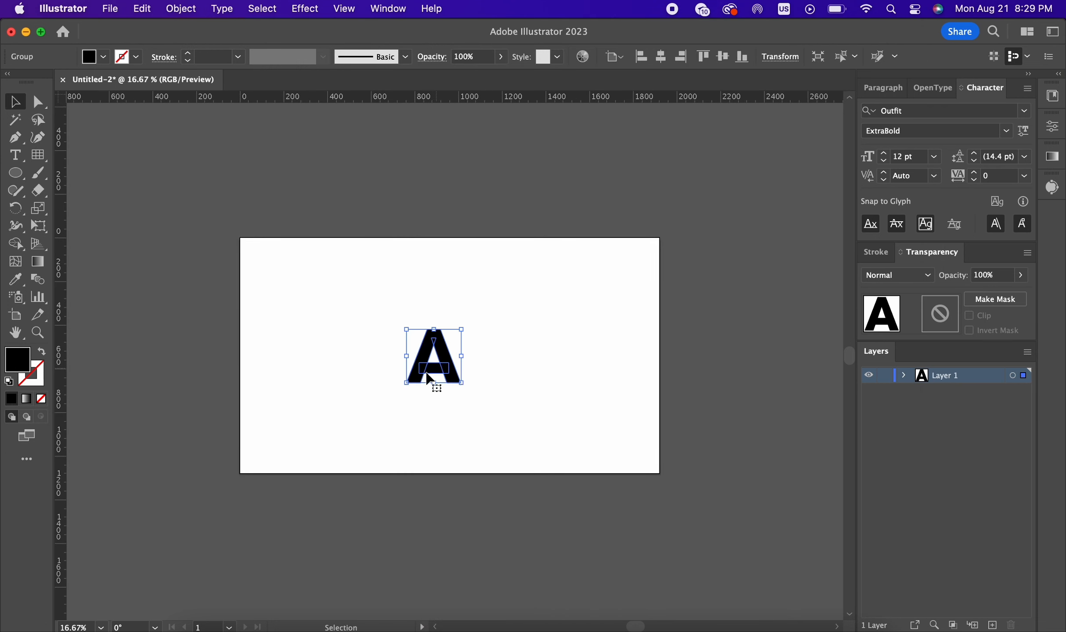
pyautogui.press('super+equal')
pyautogui.press('super+equal')
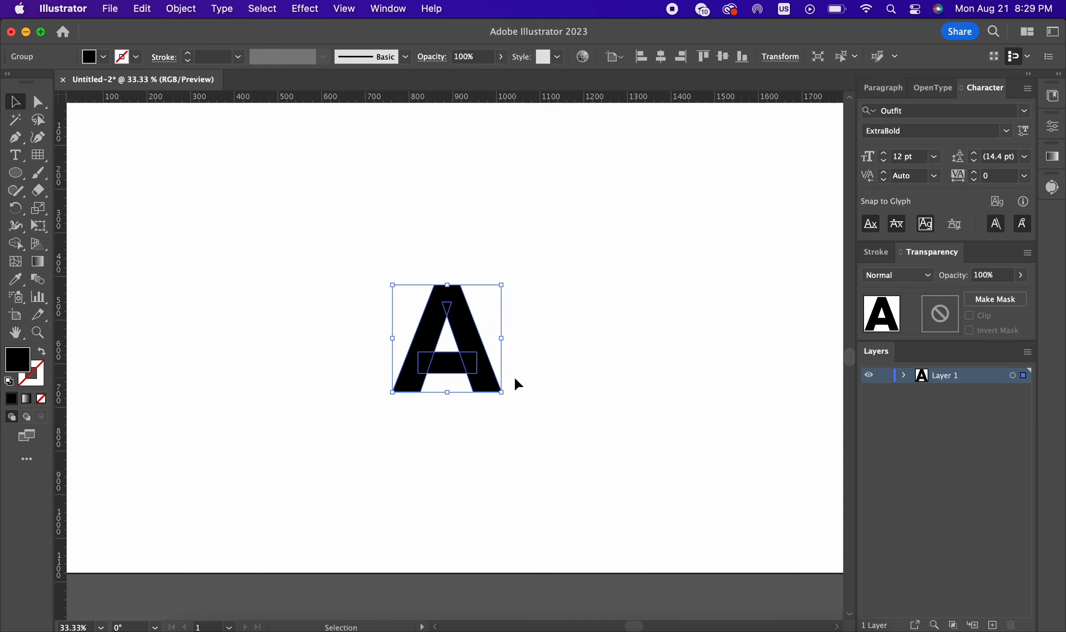
# Ungroup the outlined letter A and deselect it.
pyautogui.rightClick(458, 365)
pyautogui.click(494, 486)
pyautogui.click(472, 422)
# Release the letter's compound path and delete the crossbar piece between the two legs.
pyautogui.click(460, 371)
pyautogui.rightClick(458, 365)
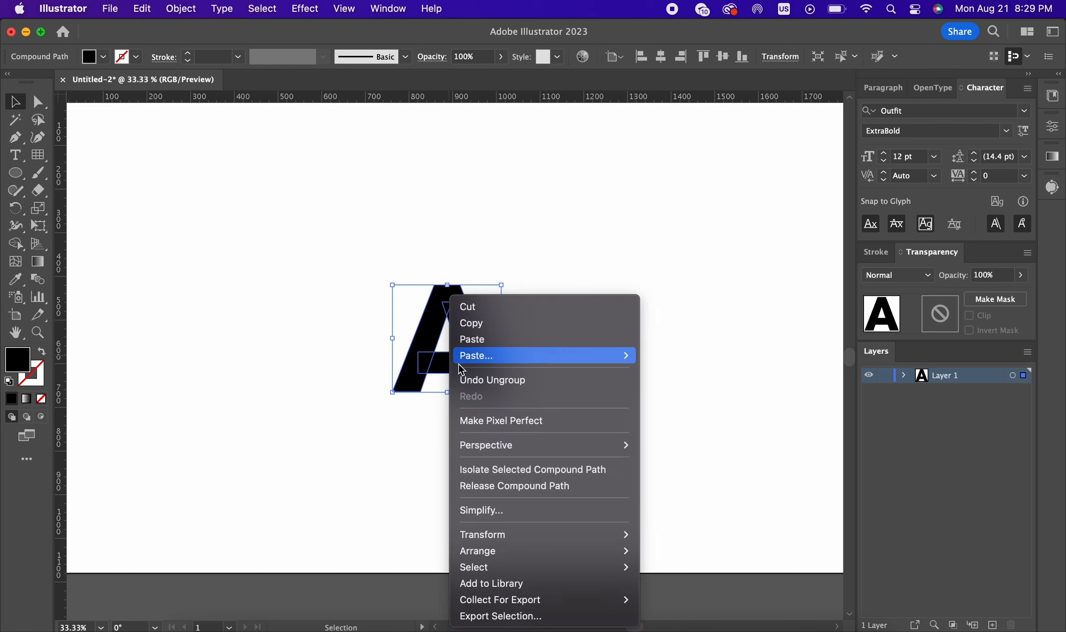
pyautogui.click(485, 487)
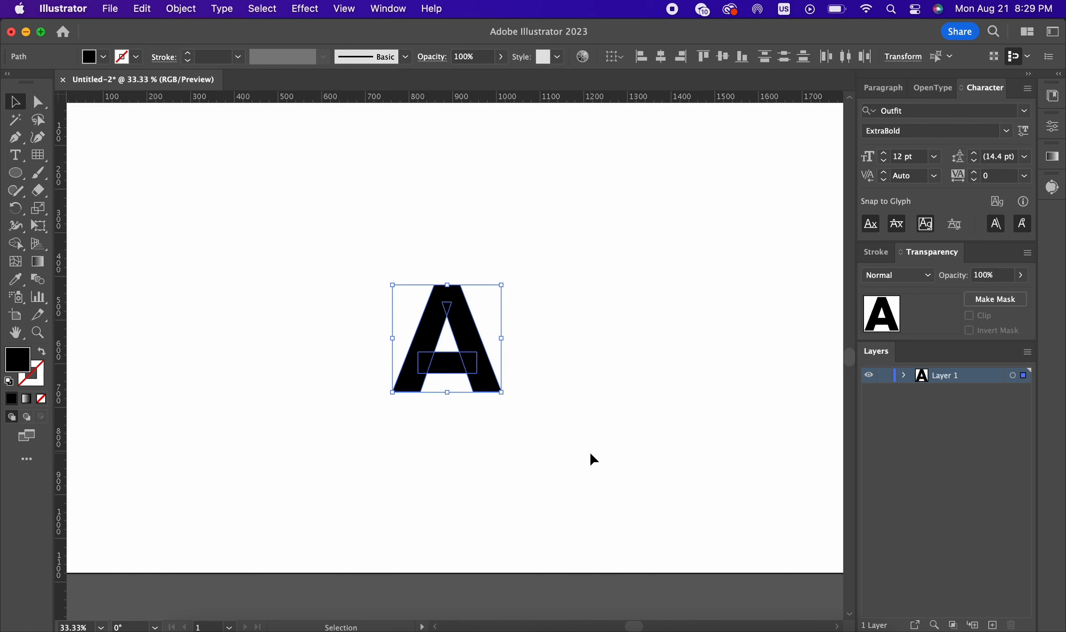
pyautogui.click(448, 368)
pyautogui.press('Delete')
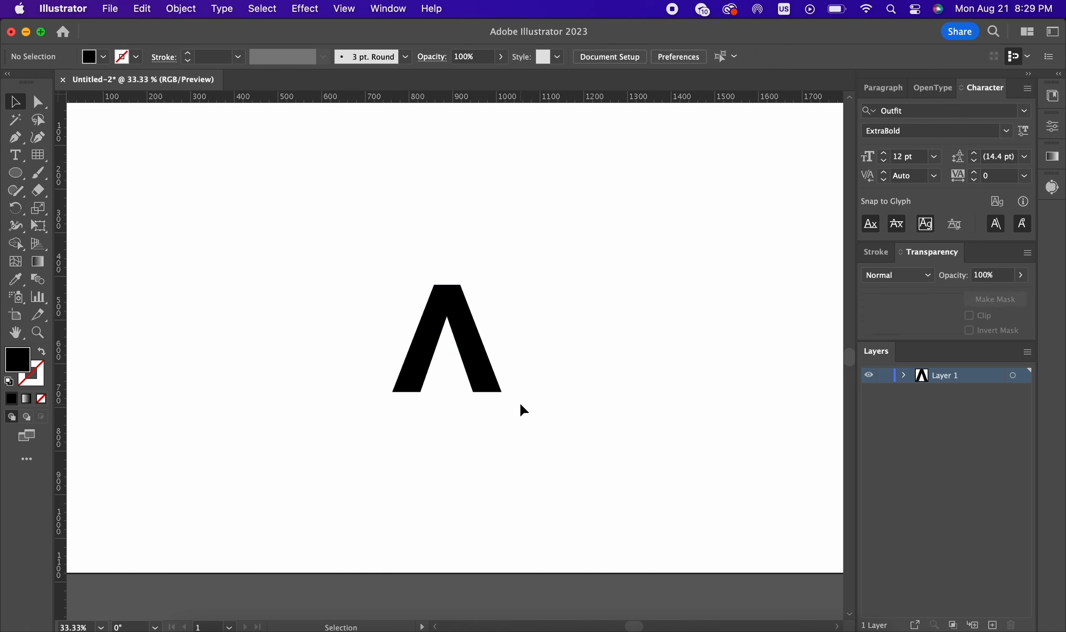
# Start a Pen path at the left leg's outer bottom corner, arch it to a point above the right leg's outer corner, and remove its outgoing handle.
pyautogui.scroll(-1, 523, 410)
pyautogui.scroll(2, 523, 410)
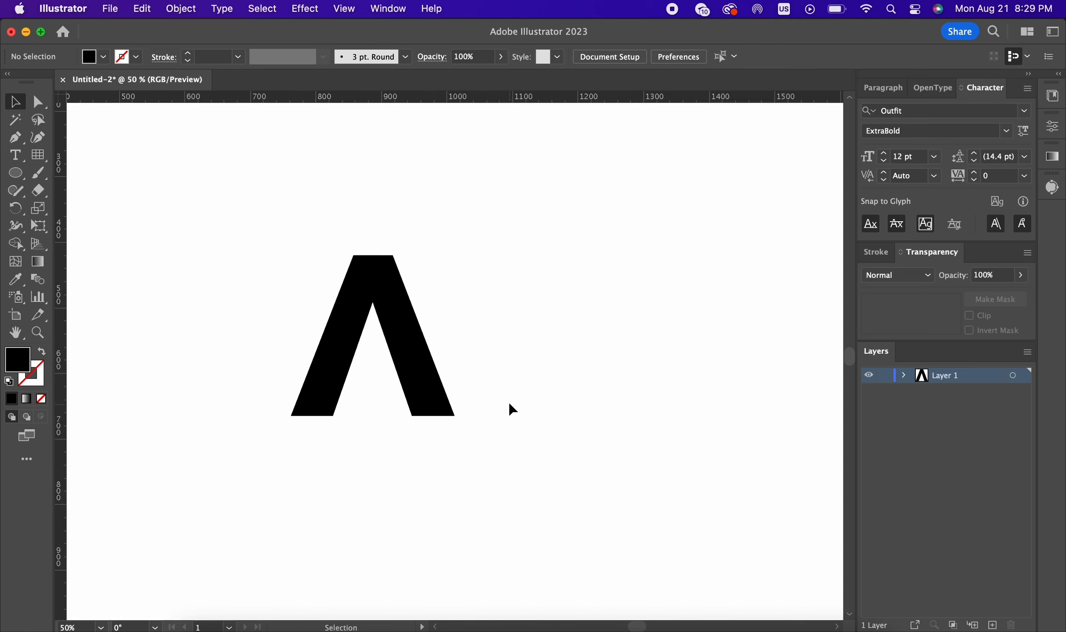
pyautogui.click(10, 139)
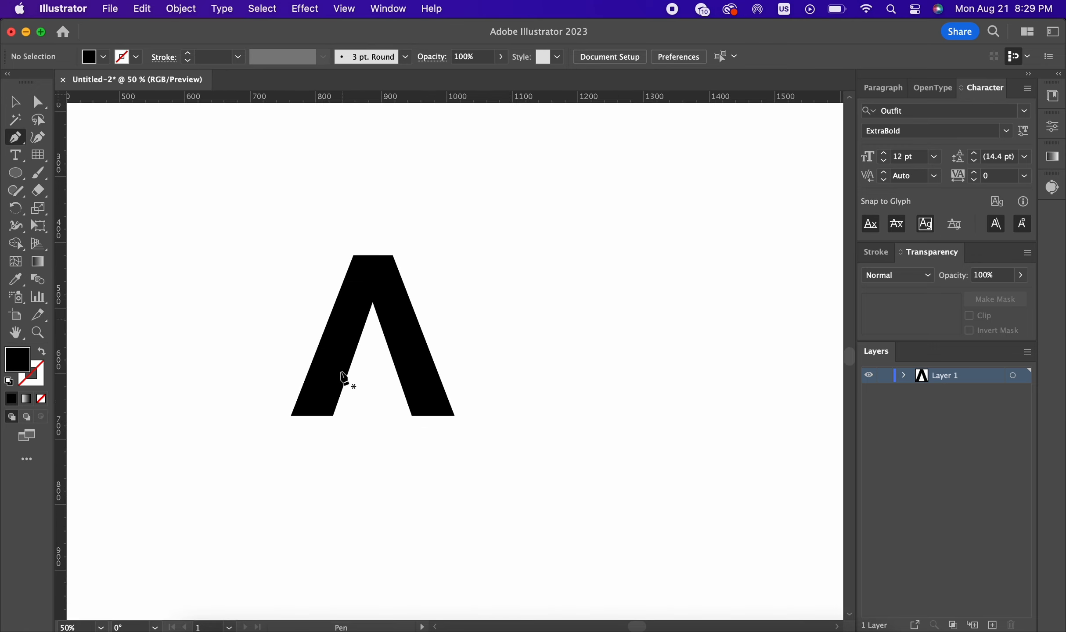
pyautogui.click(291, 416)
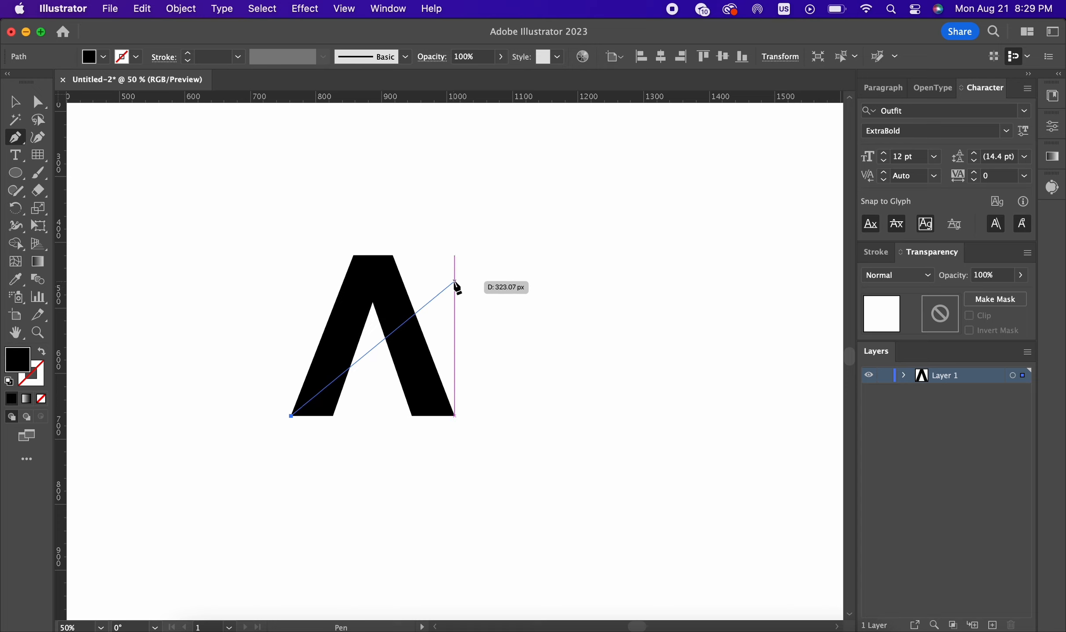
pyautogui.moveTo(454, 313); pyautogui.dragTo(587, 309)
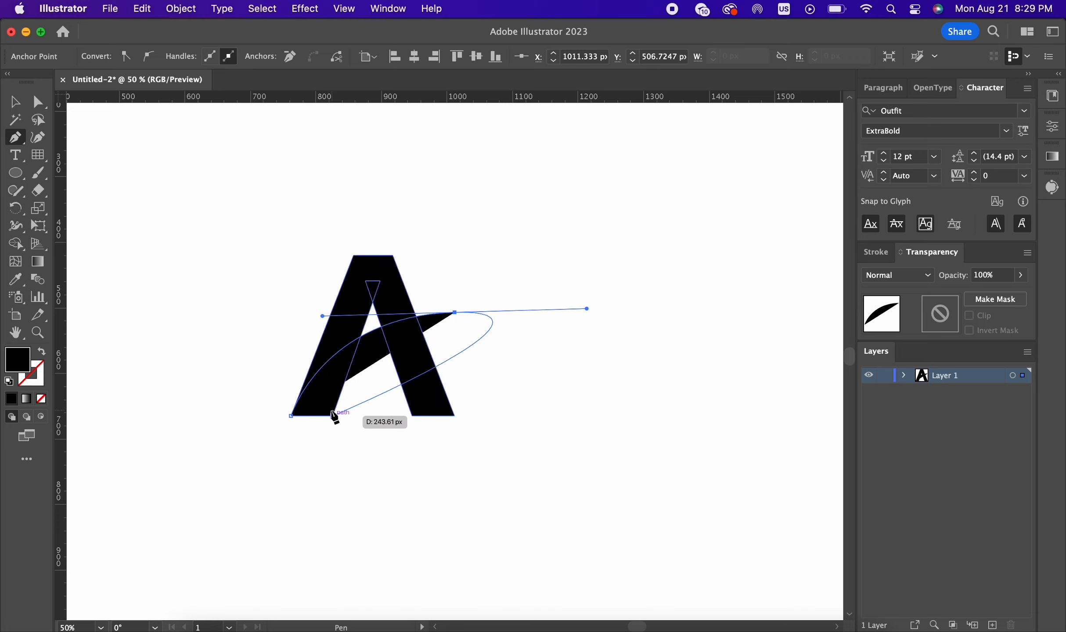
pyautogui.click(454, 313)
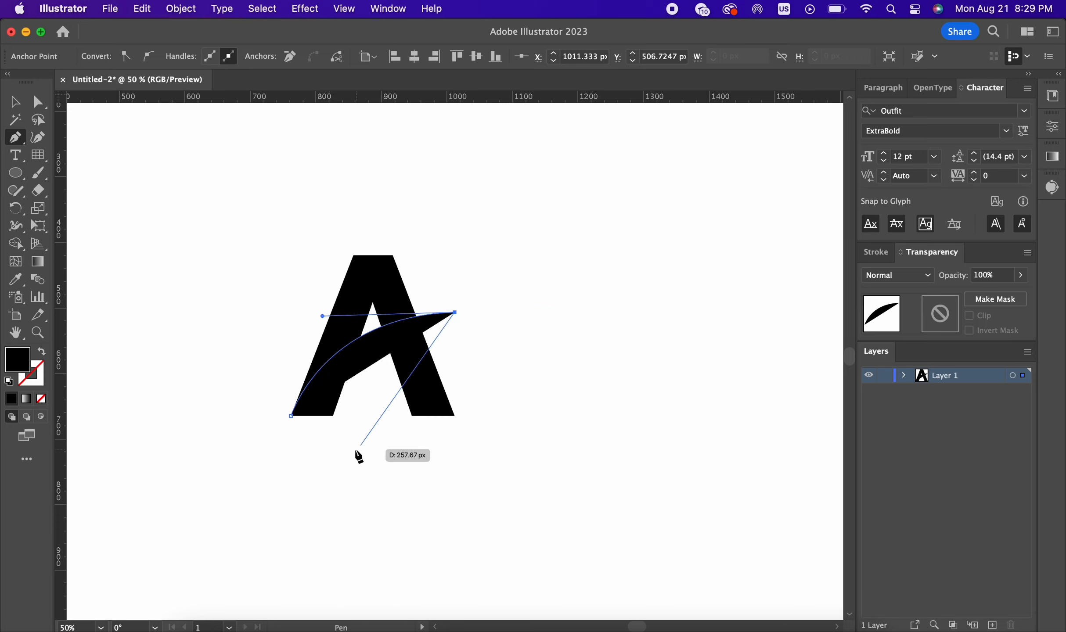
pyautogui.moveTo(333, 415); pyautogui.dragTo(327, 478)
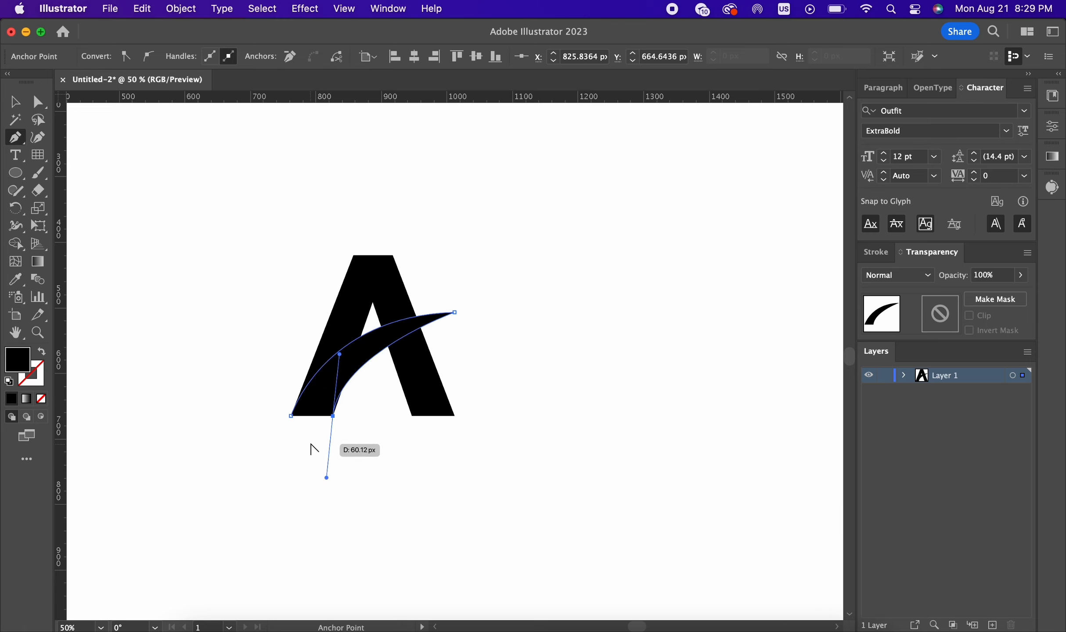
pyautogui.scroll(2, 311, 443)
pyautogui.press('super+z')
# Curve the swoosh's lower edge back to the left leg's inner bottom corner, then close the path at its starting point and deselect it.
pyautogui.moveTo(354, 389); pyautogui.dragTo(294, 561)
pyautogui.scroll(-2, 452, 345)
pyautogui.scroll(2, 457, 344)
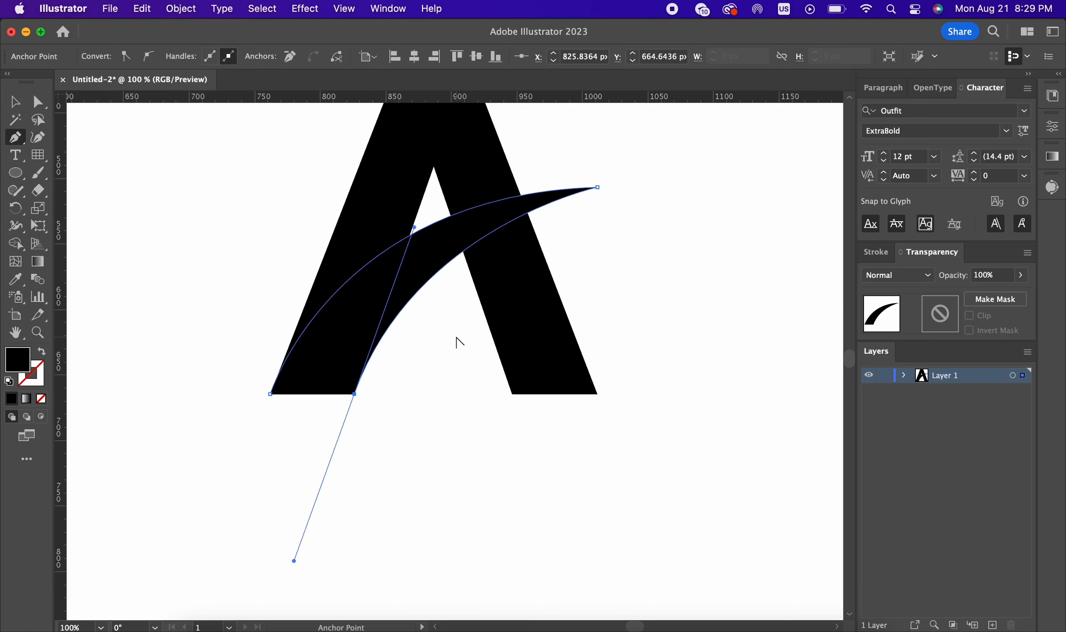
pyautogui.click(355, 394)
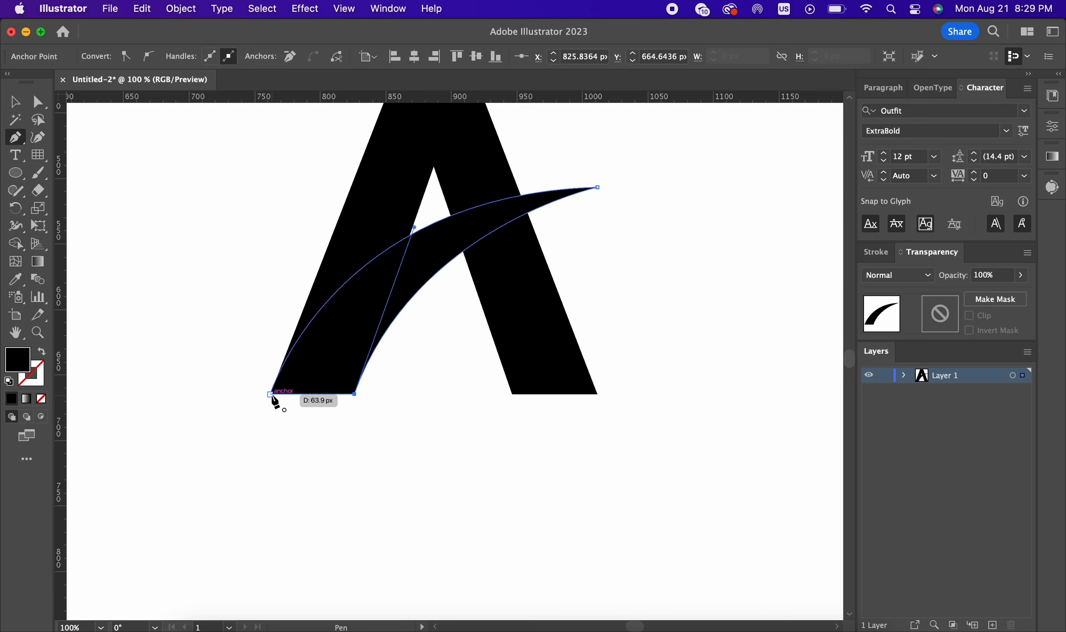
pyautogui.click(271, 394)
pyautogui.scroll(-2, 407, 380)
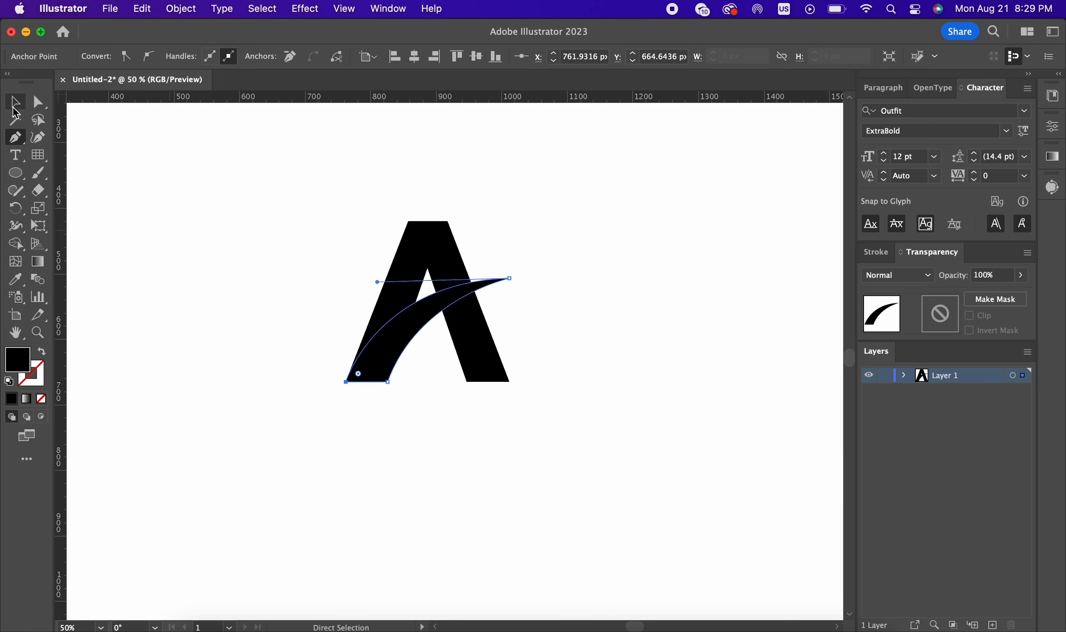
pyautogui.click(14, 102)
pyautogui.click(571, 277)
pyautogui.scroll(1, 570, 278)
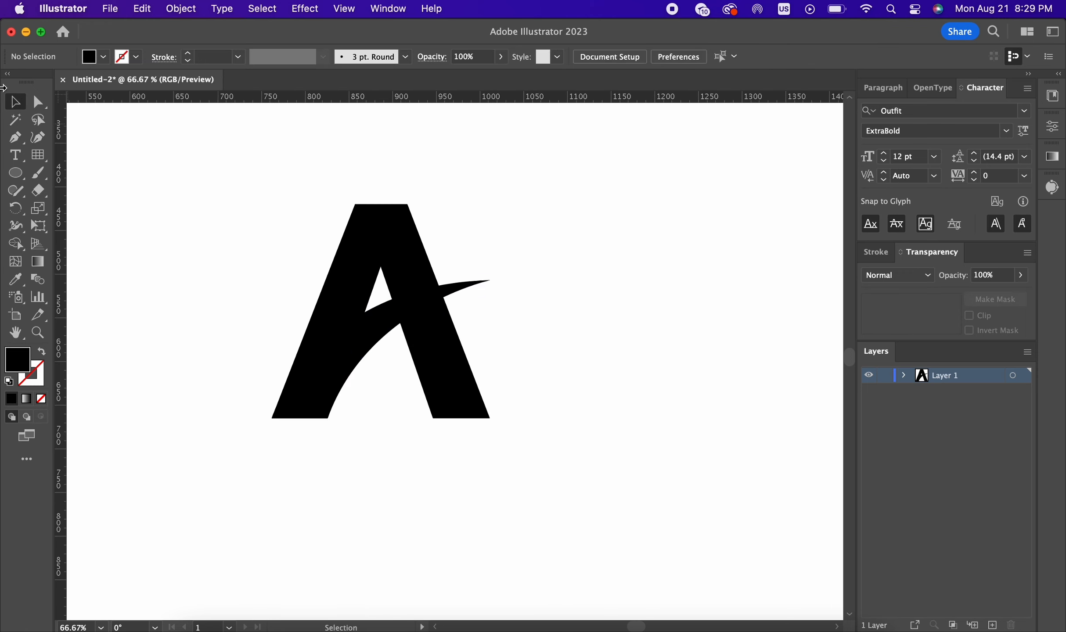
pyautogui.click(38, 102)
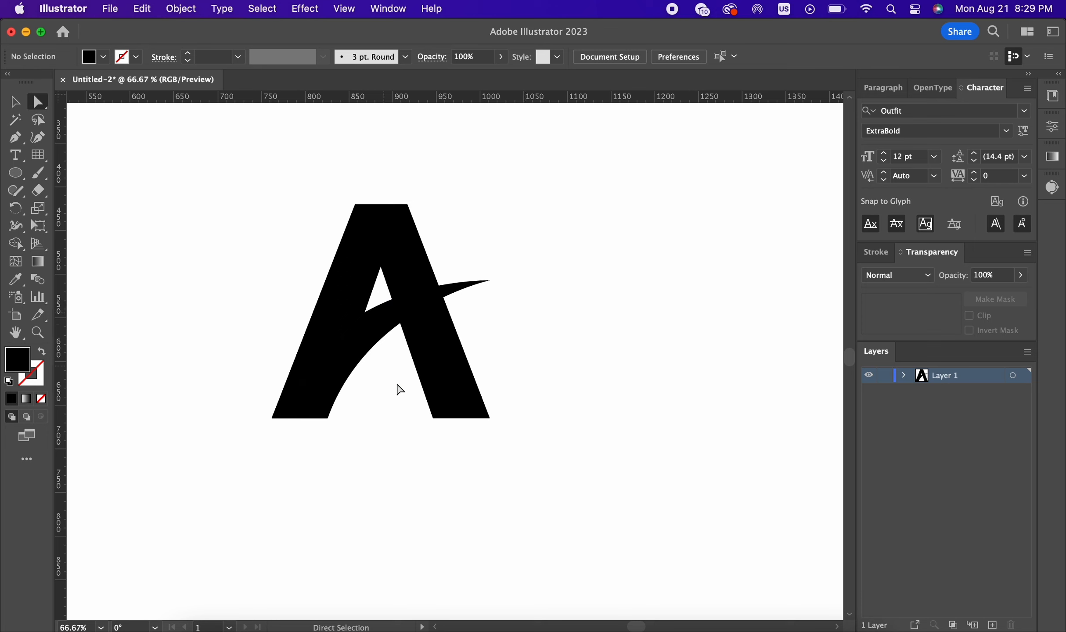
pyautogui.click(359, 354)
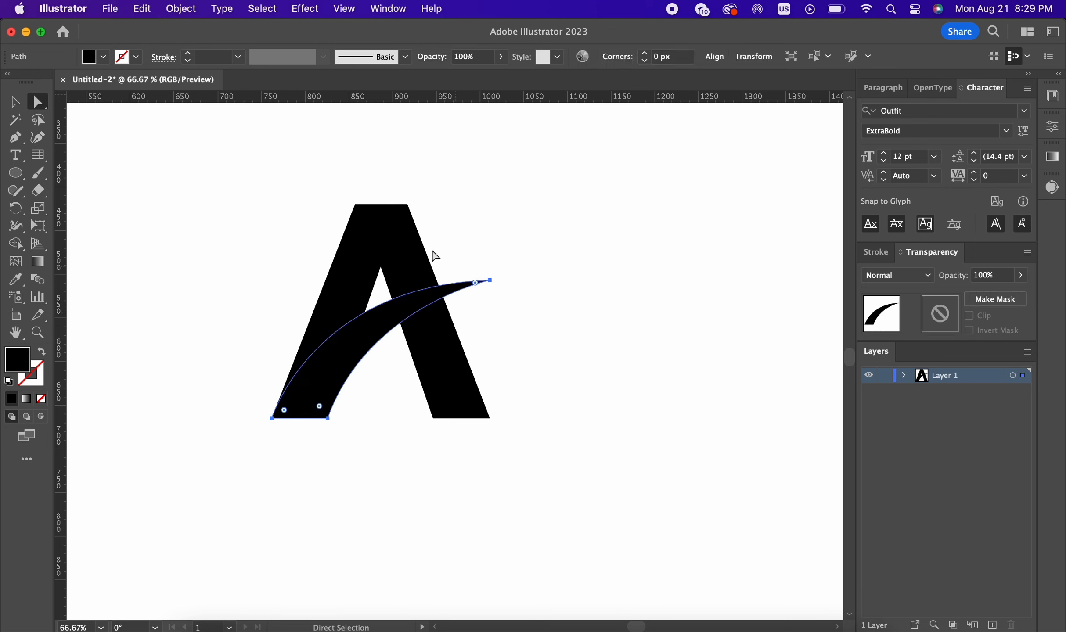
pyautogui.click(499, 293)
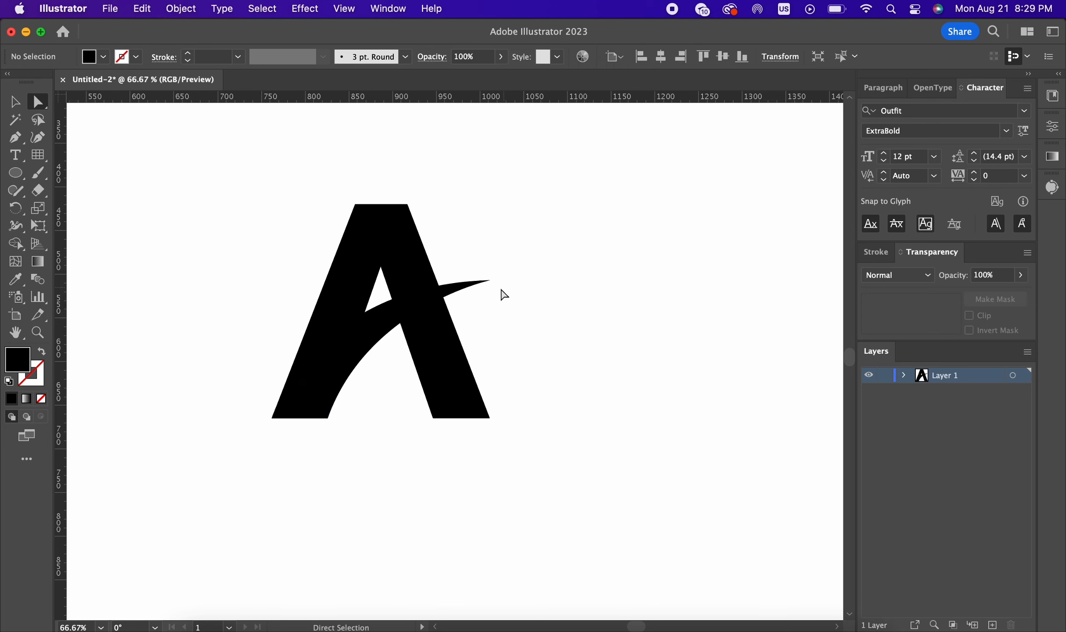
pyautogui.click(15, 140)
pyautogui.click(12, 100)
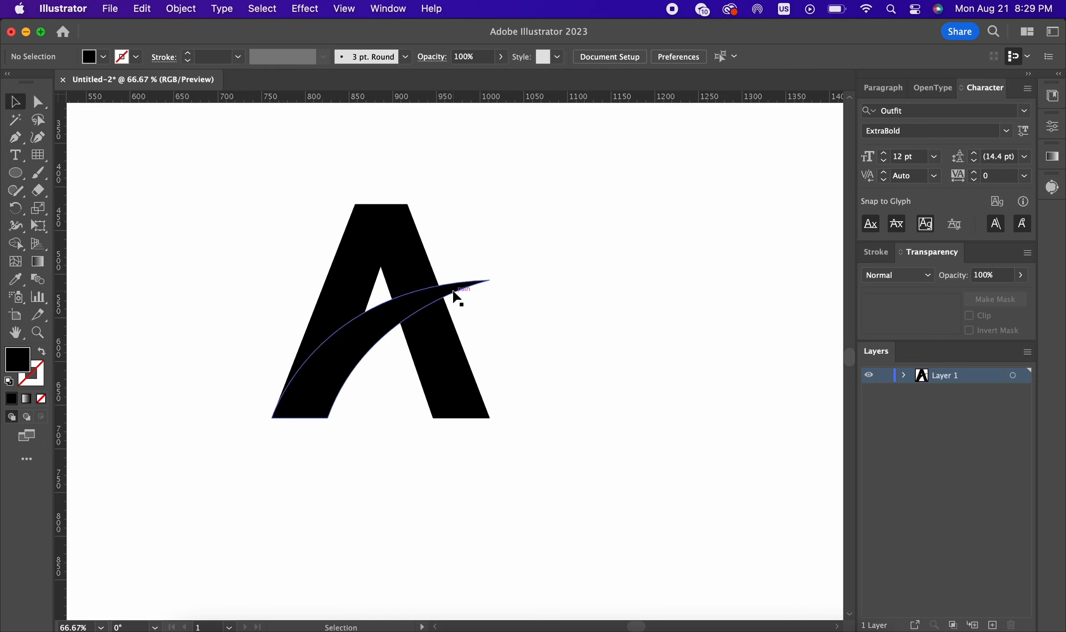
pyautogui.click(447, 297)
pyautogui.moveTo(357, 355); pyautogui.dragTo(488, 356)
pyautogui.press('super+z')
pyautogui.click(548, 343)
# Select the whole letter with its swoosh and scale it up proportionally about its centre to roughly 2.5 times its size.
pyautogui.click(452, 302)
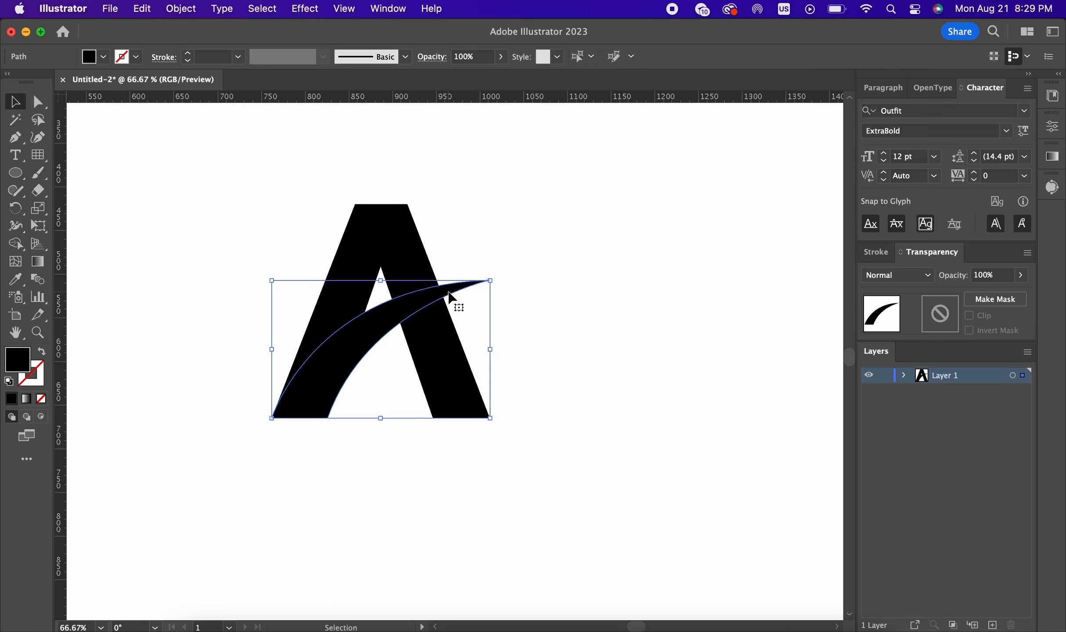
pyautogui.press('a')
pyautogui.press('super+0')
pyautogui.press('v')
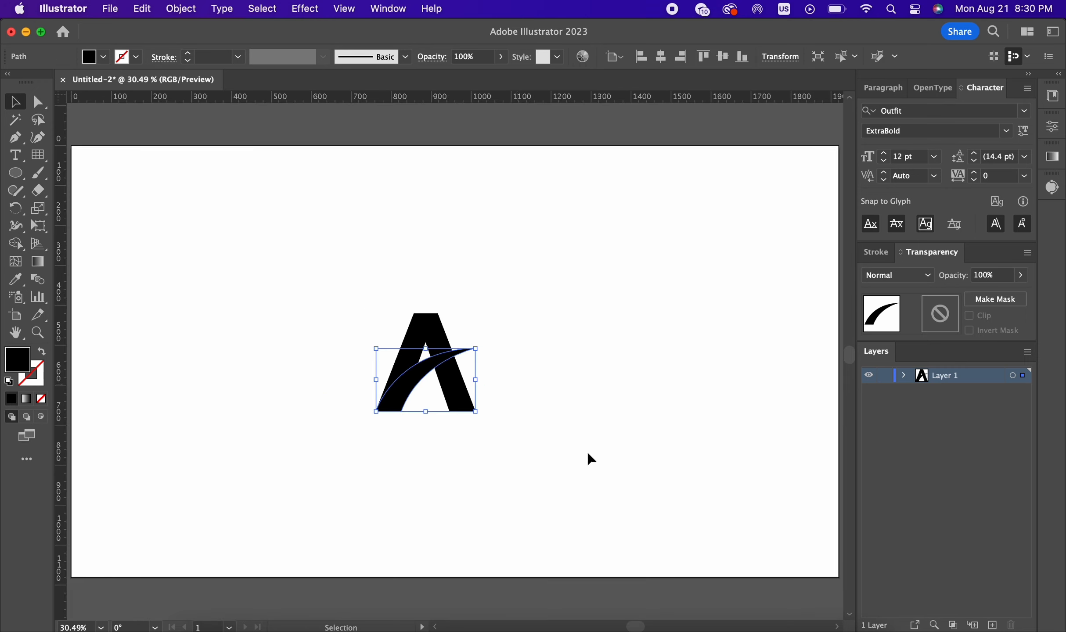
pyautogui.press('super+a')
pyautogui.moveTo(426, 313); pyautogui.dragTo(425, 236)
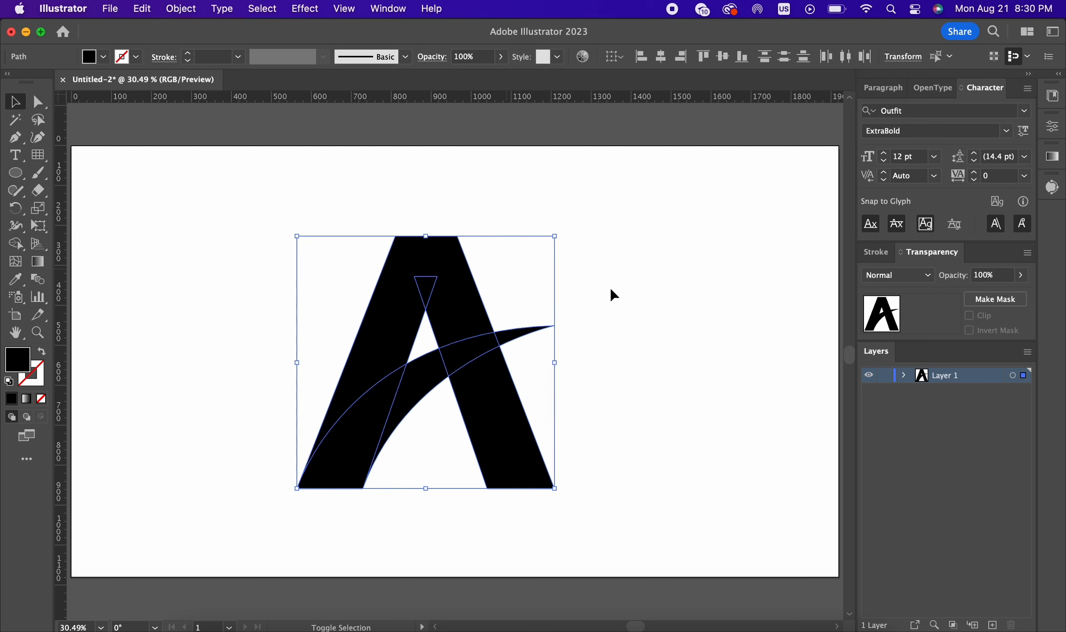
pyautogui.click(654, 325)
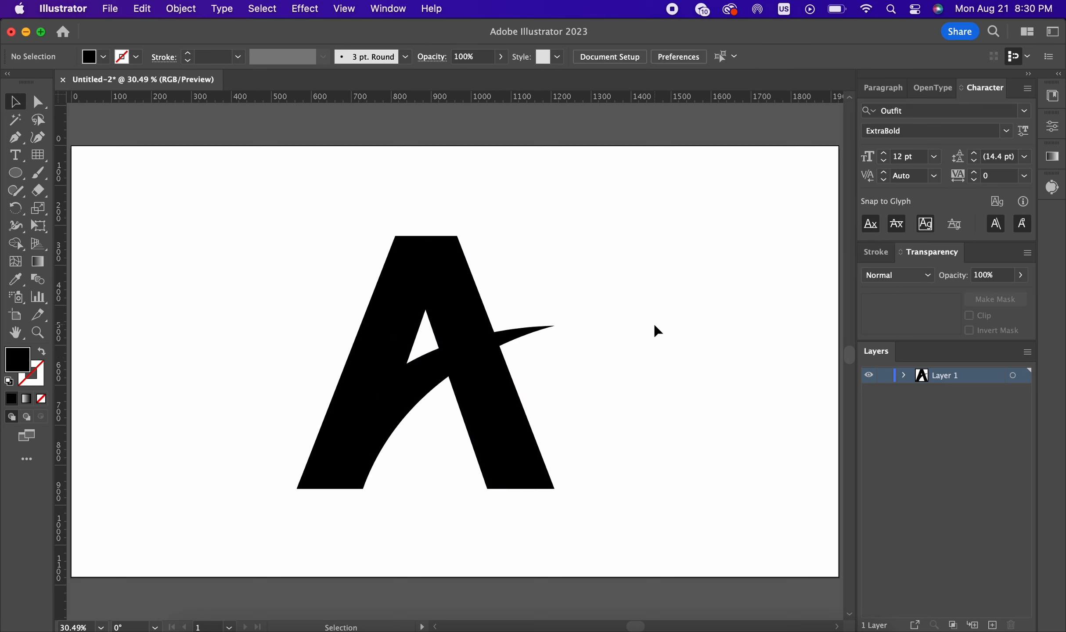
# Create an offset path 25 px outward around the swoosh with Miter joins and a miter limit of 4.
pyautogui.click(537, 332)
pyautogui.click(184, 10)
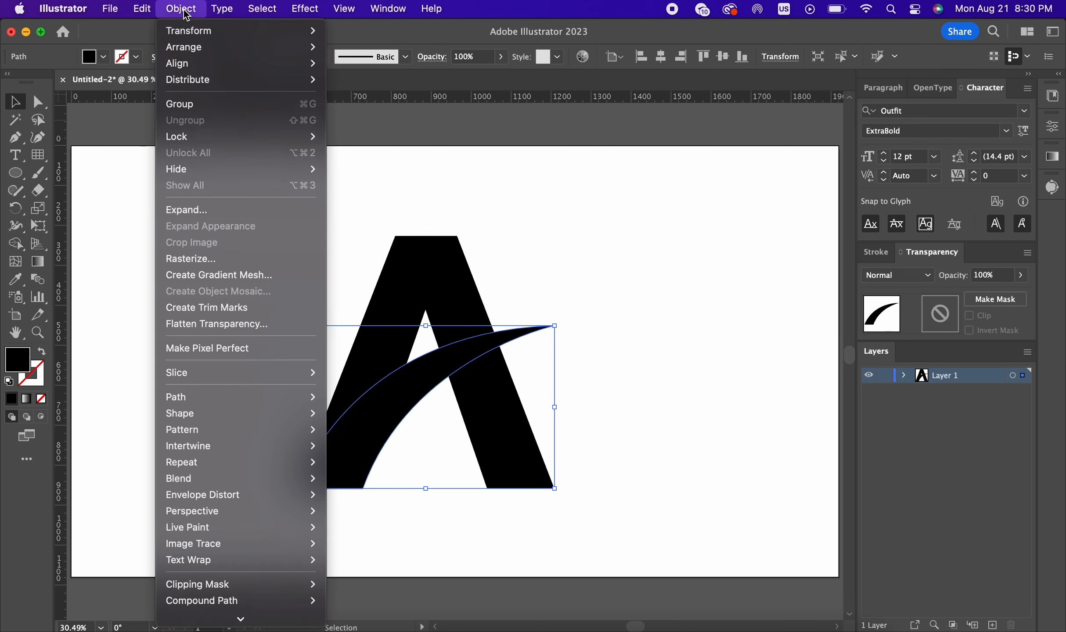
pyautogui.click(261, 236)
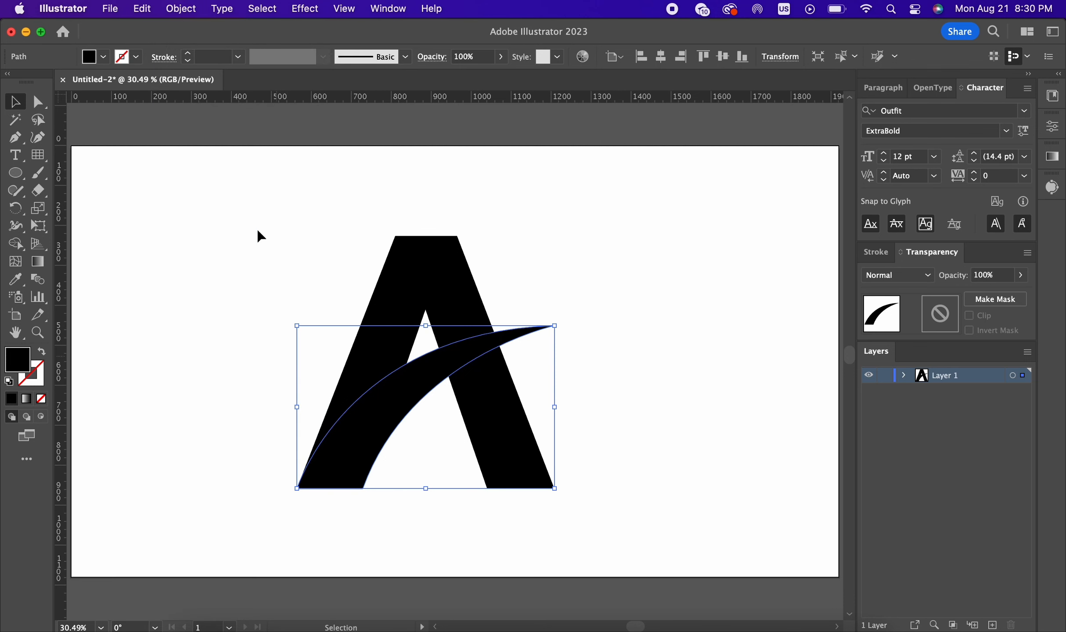
pyautogui.click(189, 16)
pyautogui.moveTo(223, 397)
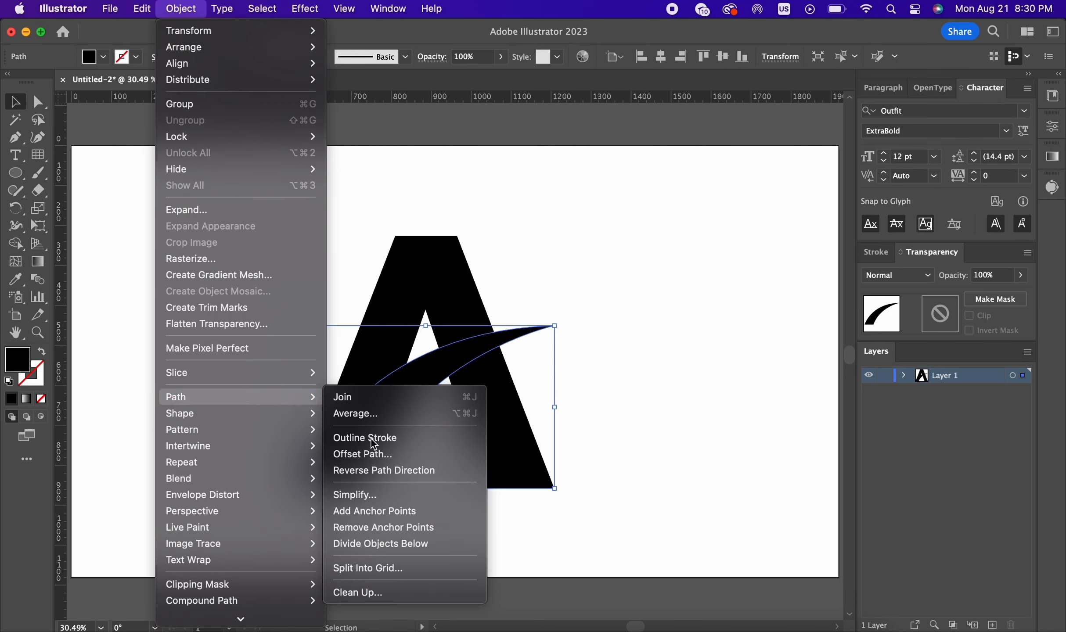
pyautogui.click(383, 458)
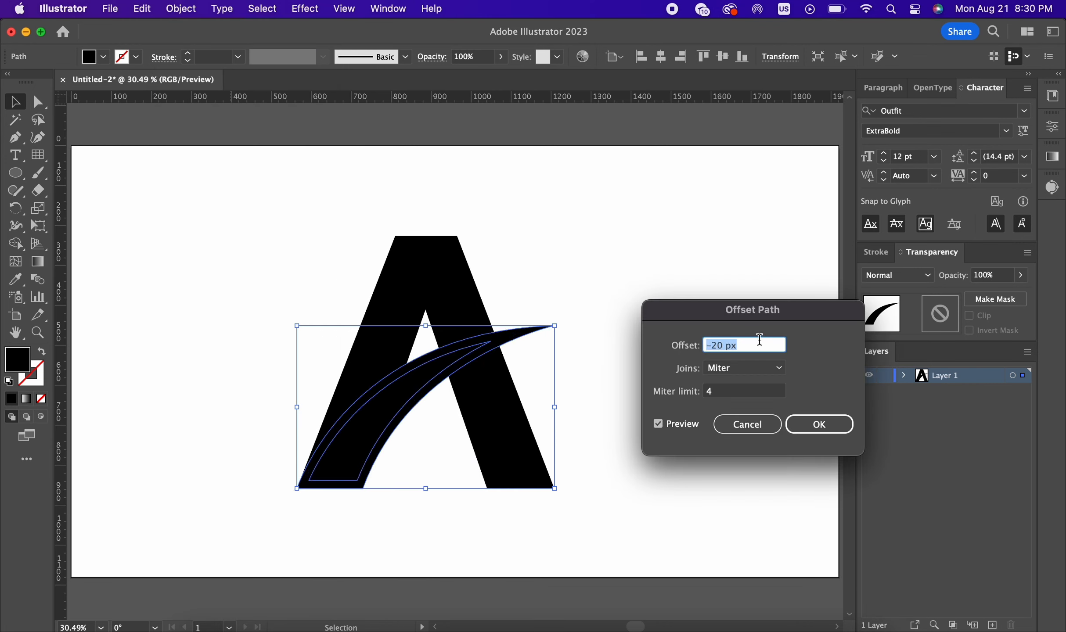
pyautogui.scroll(20, 759, 339)
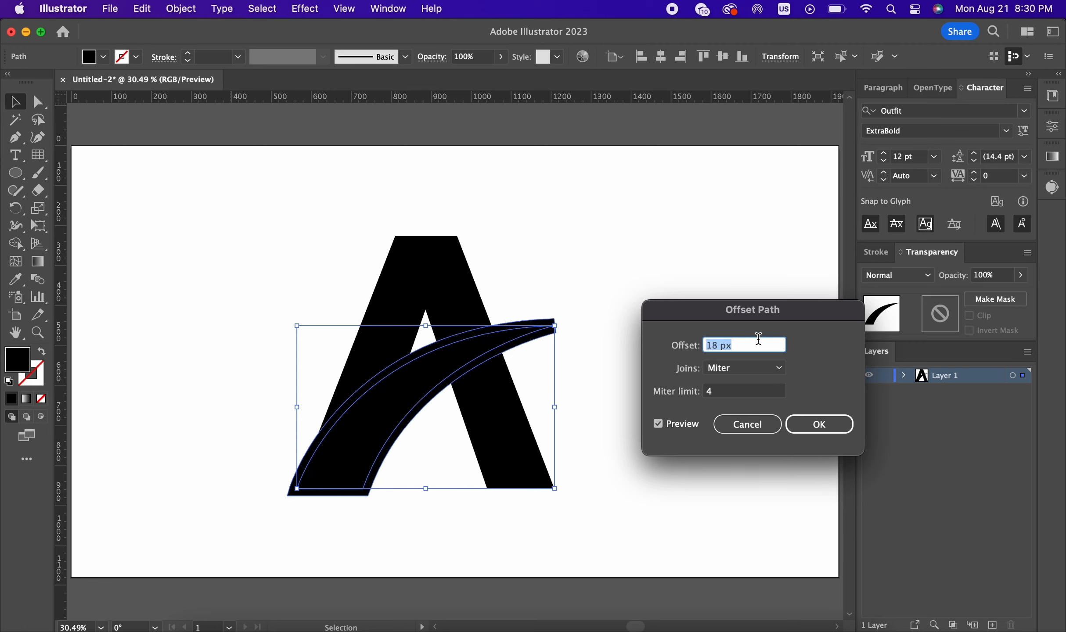
pyautogui.scroll(5, 758, 338)
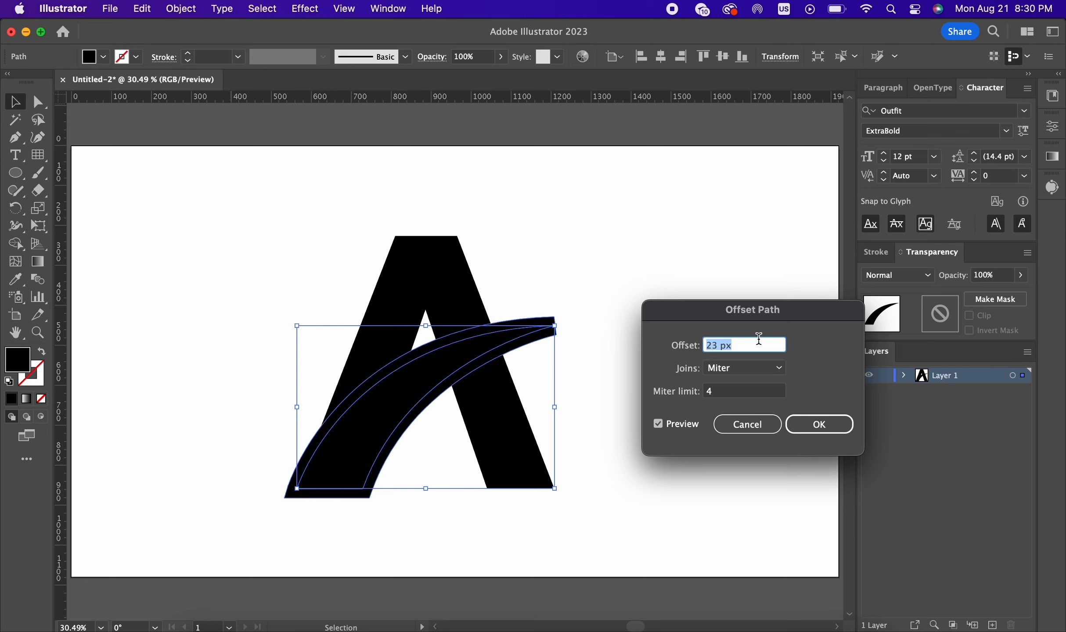
pyautogui.scroll(1, 760, 339)
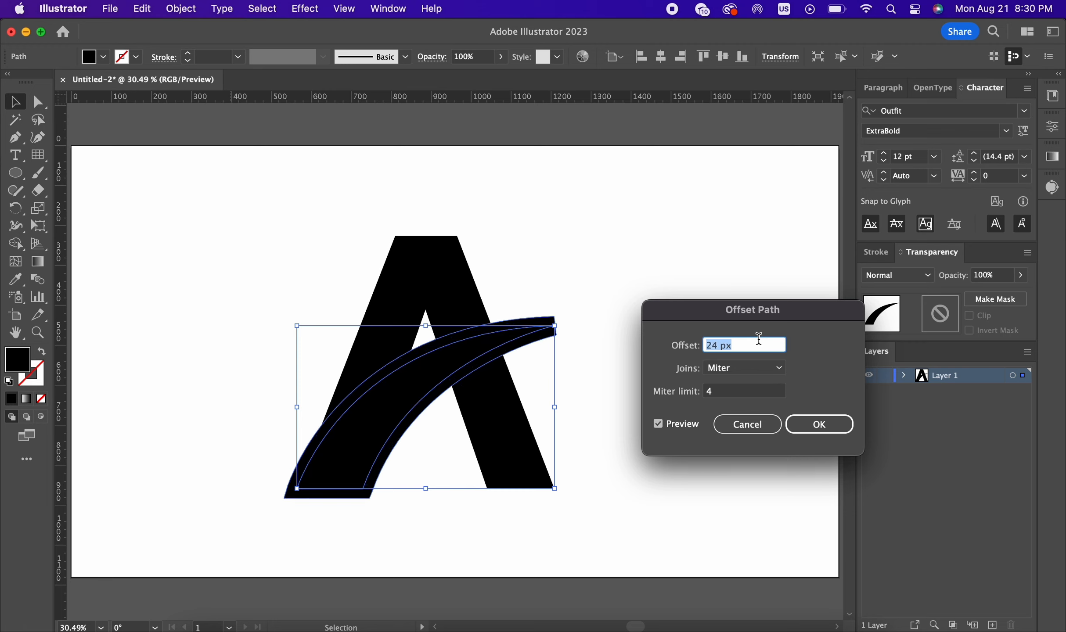
pyautogui.click(747, 385)
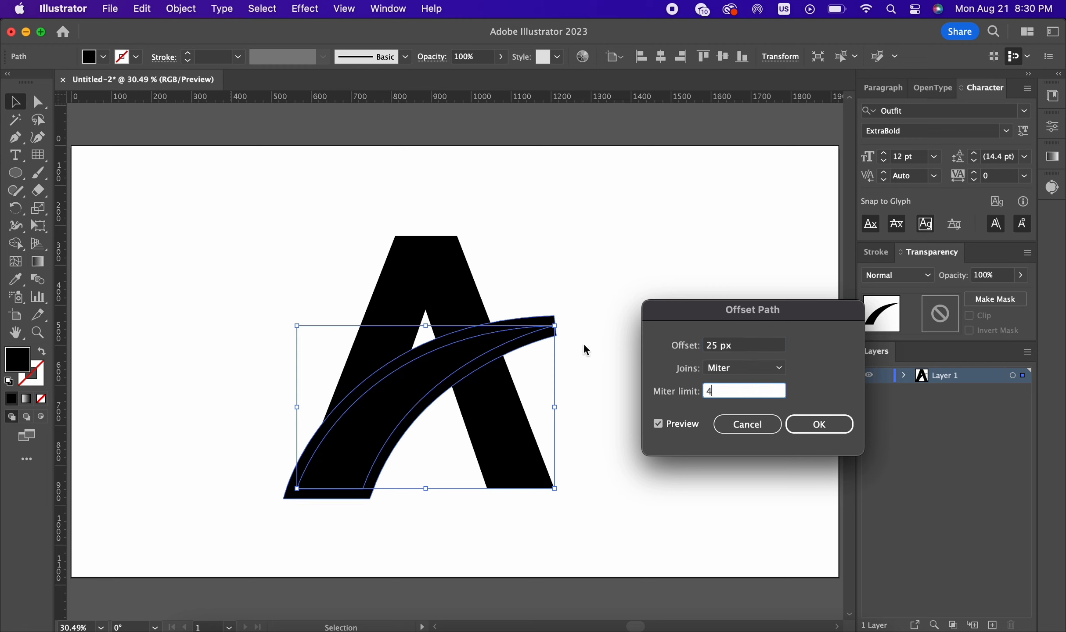
pyautogui.click(820, 425)
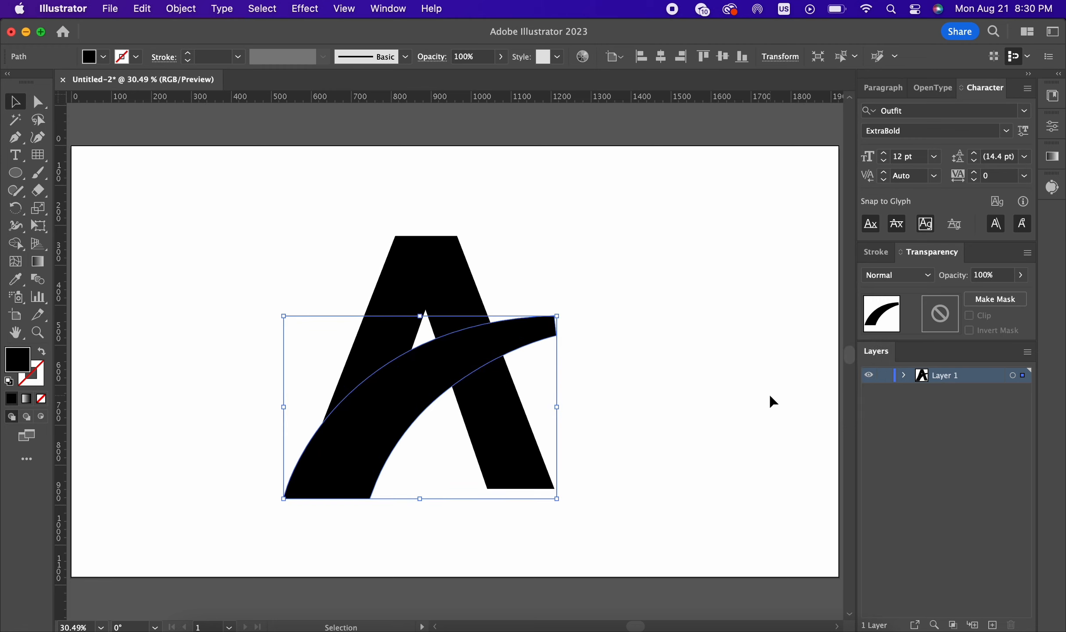
# Select the letter together with the offset shape and delete the offset regions with Shape Builder, leaving a gap around the swoosh, then deselect.
pyautogui.keyDown('shift'); pyautogui.click(455, 244); pyautogui.keyUp('shift')
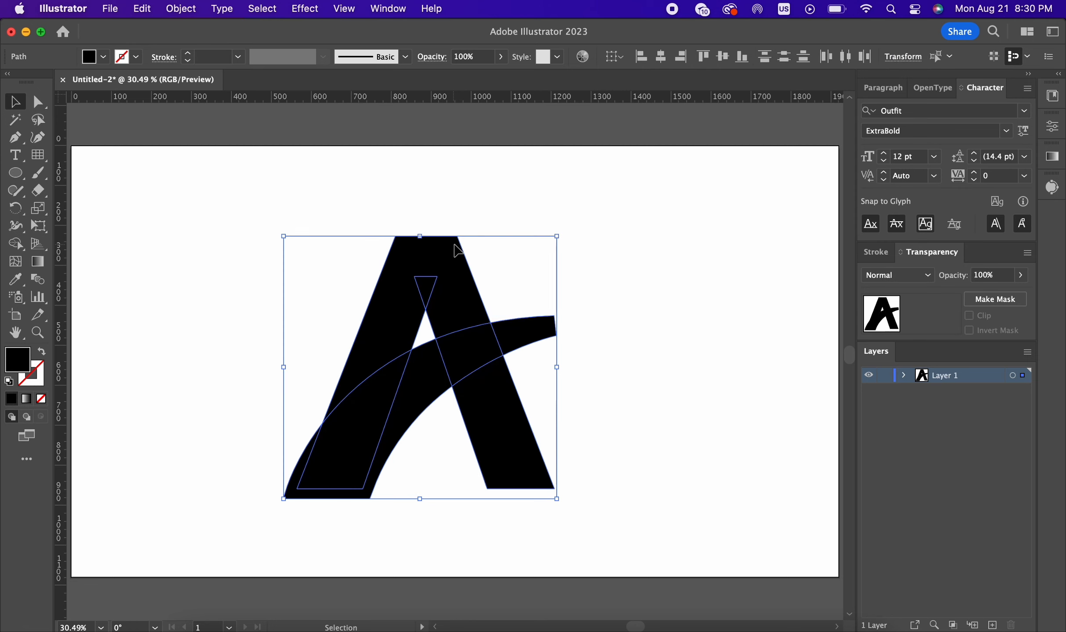
pyautogui.click(15, 243)
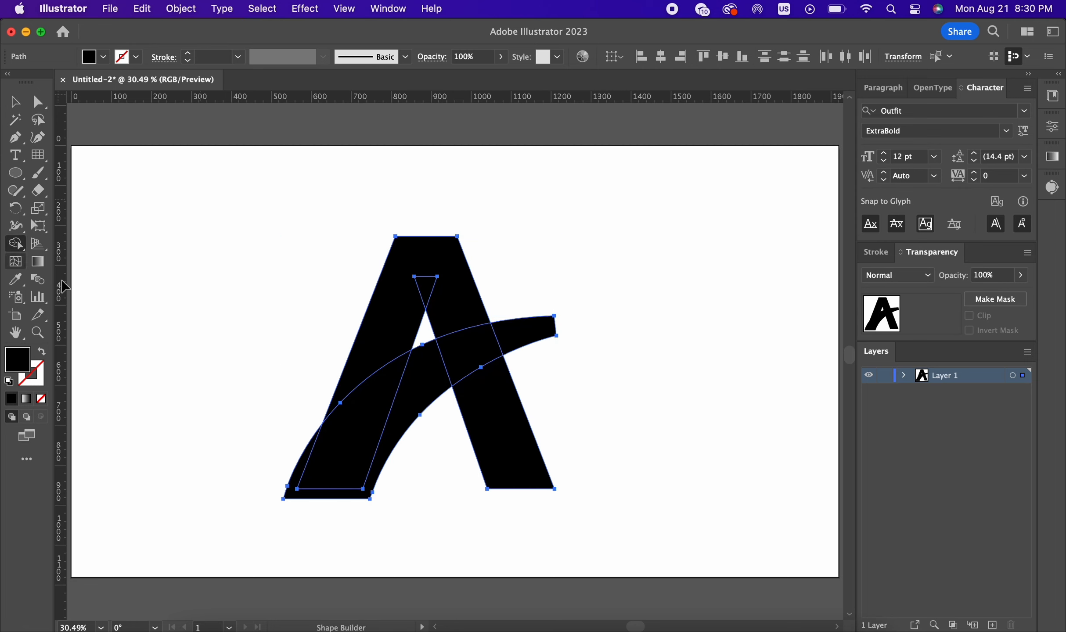
pyautogui.moveTo(252, 436)
pyautogui.mouseDown()
pyautogui.moveTo(322, 452)
pyautogui.moveTo(357, 443)
pyautogui.moveTo(526, 348)
pyautogui.mouseUp()
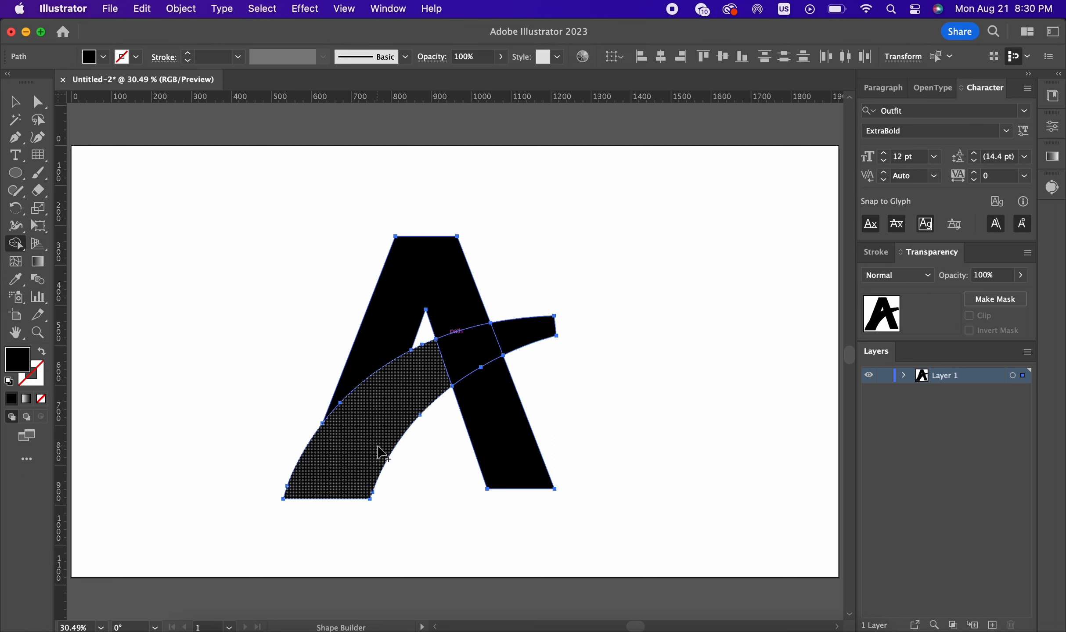
pyautogui.press('super+z')
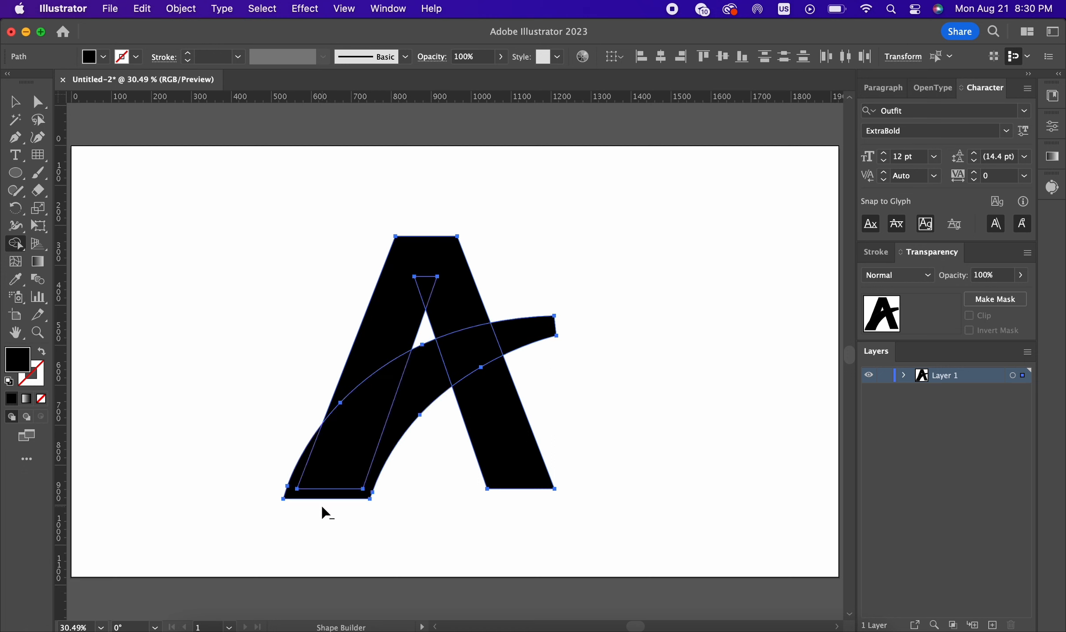
pyautogui.moveTo(323, 492); pyautogui.dragTo(393, 404)
pyautogui.moveTo(476, 350); pyautogui.dragTo(556, 326)
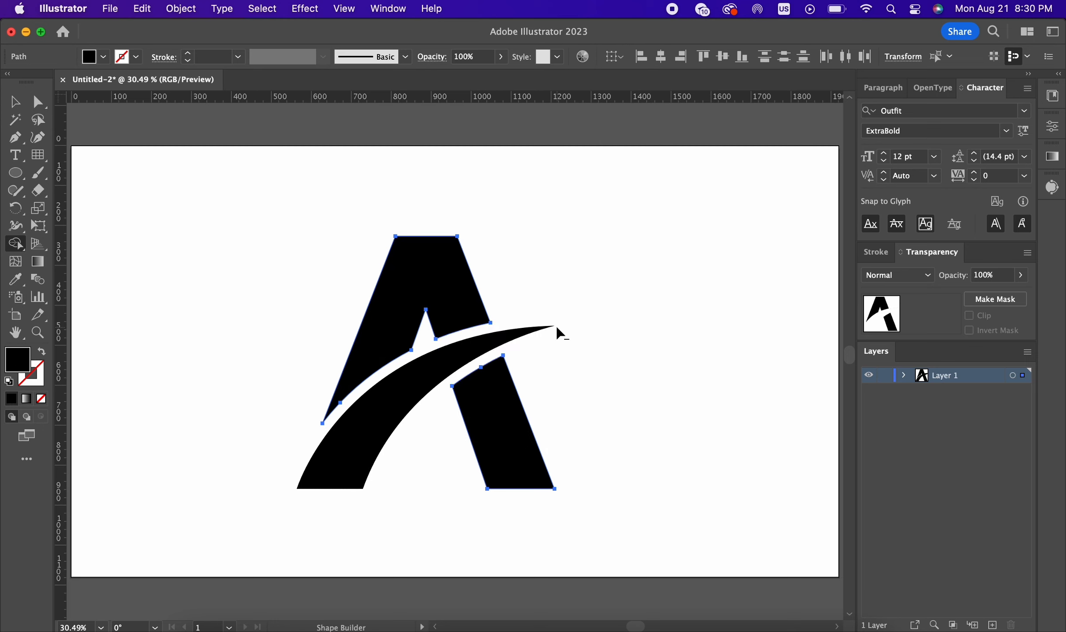
pyautogui.scroll(-3, 552, 327)
pyautogui.scroll(2, 552, 327)
pyautogui.press('v')
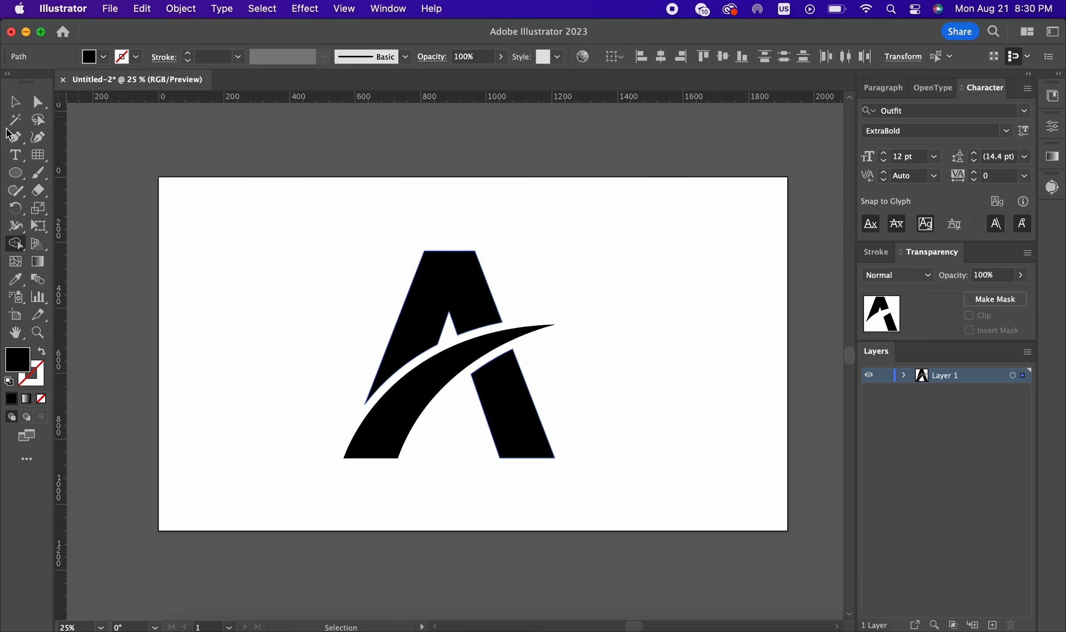
pyautogui.click(596, 270)
pyautogui.scroll(-3, 596, 270)
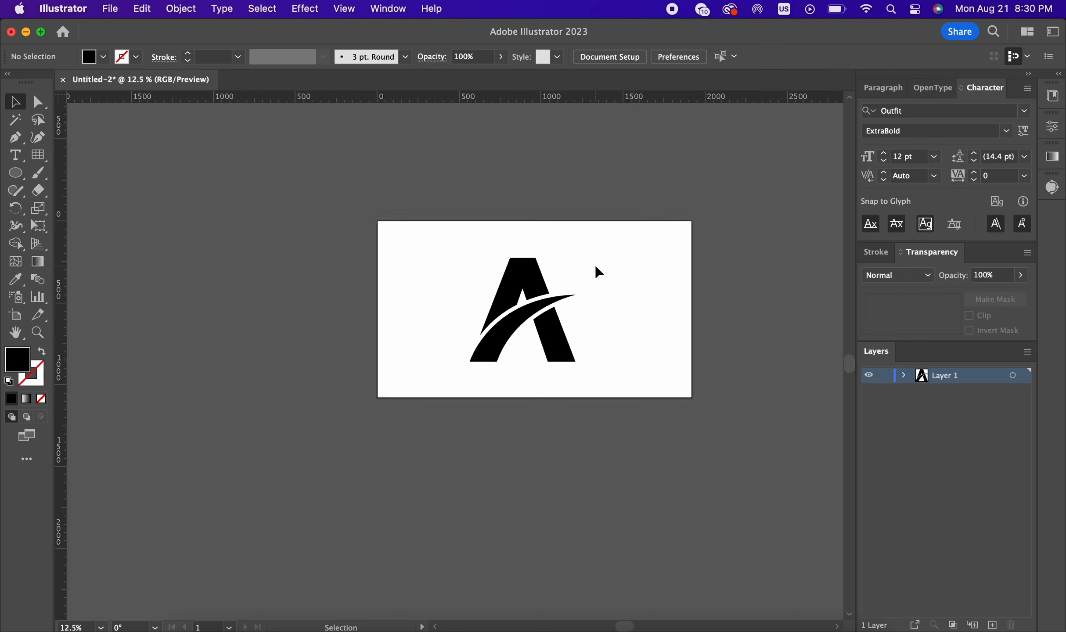
pyautogui.scroll(1, 596, 270)
pyautogui.scroll(1, 586, 347)
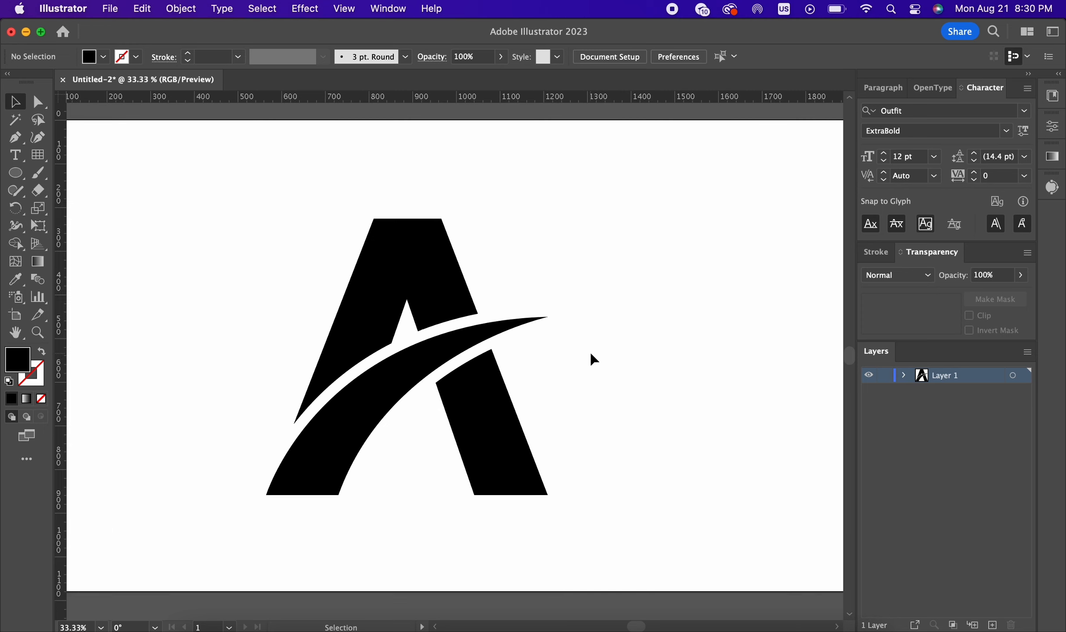
pyautogui.scroll(-1, 591, 353)
pyautogui.scroll(1, 452, 214)
pyautogui.click(37, 154)
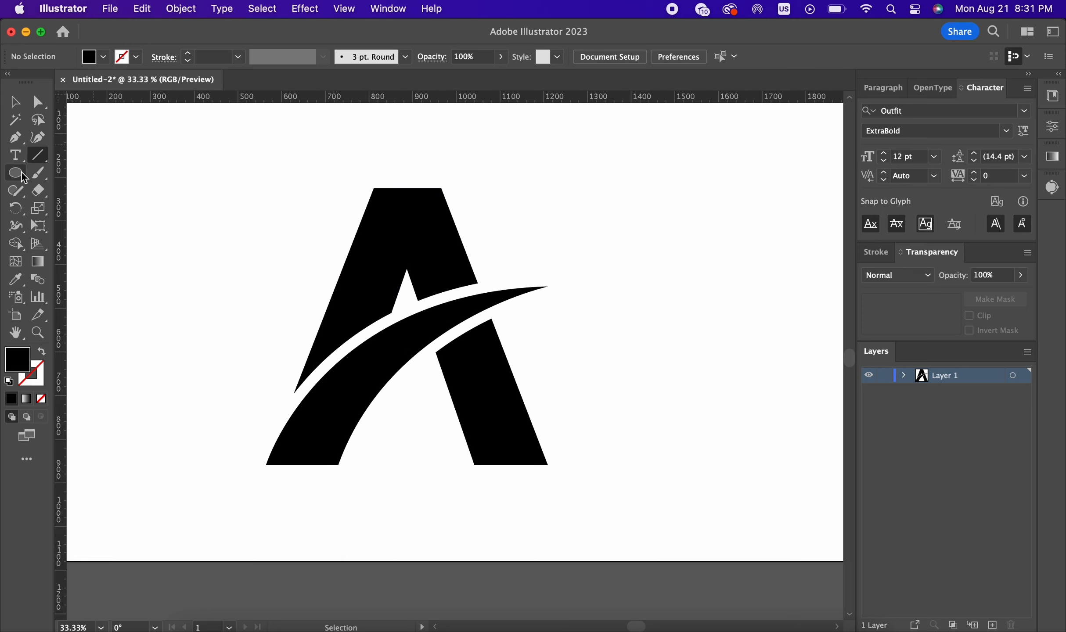
pyautogui.click(17, 104)
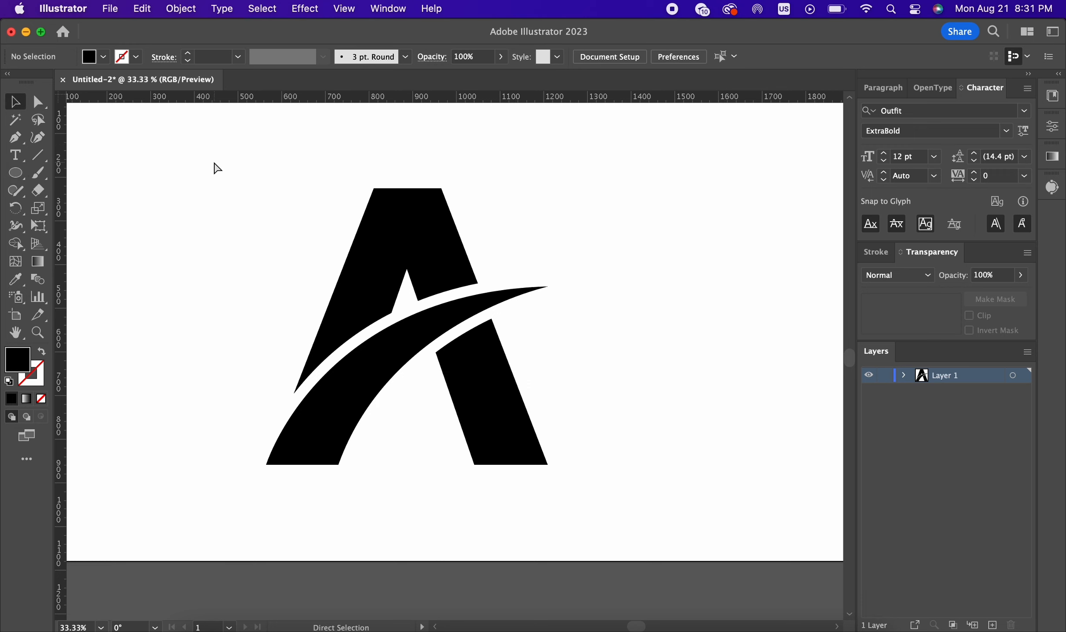
pyautogui.scroll(-1, 214, 167)
pyautogui.scroll(1, 428, 512)
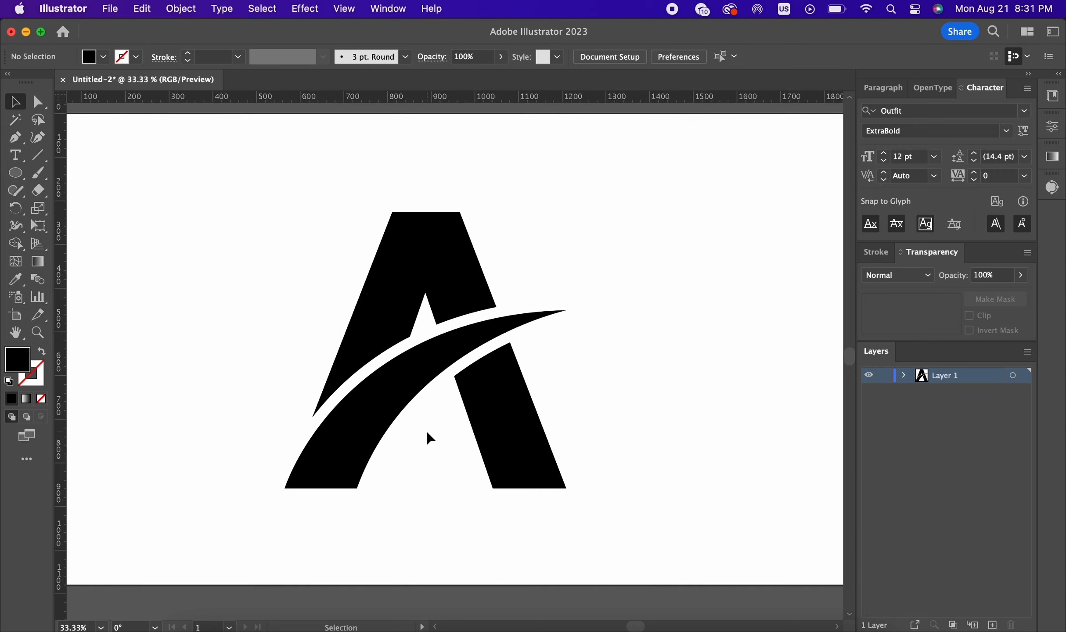
# Draw a curved Pen path through the swoosh from its pointed tip to the middle of its base, remove the outgoing handle, and end it.
pyautogui.click(14, 143)
pyautogui.click(566, 310)
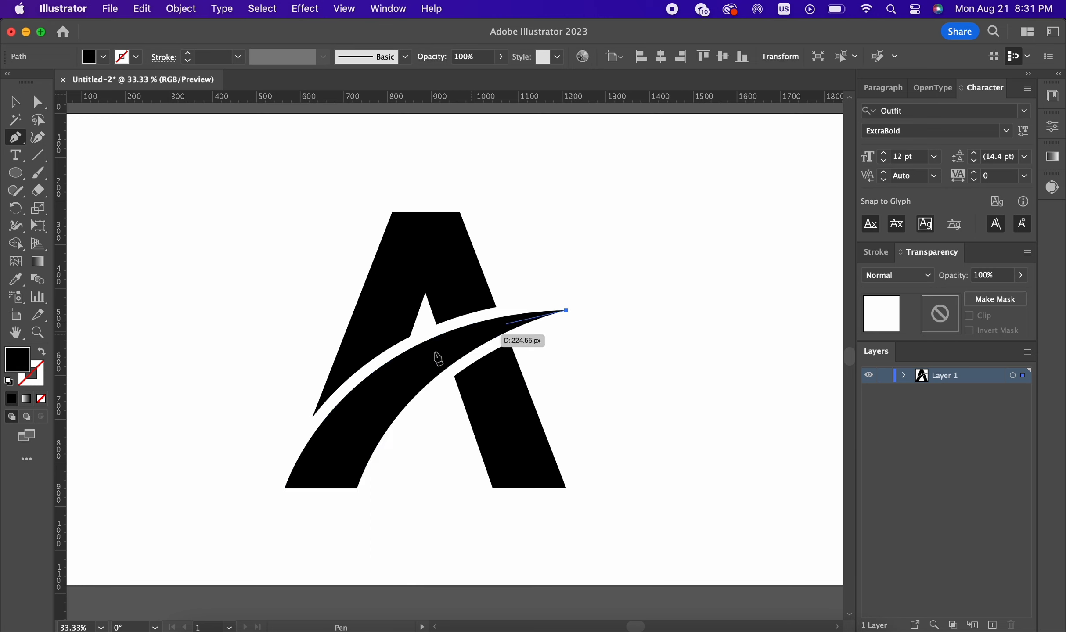
pyautogui.press('super+minus')
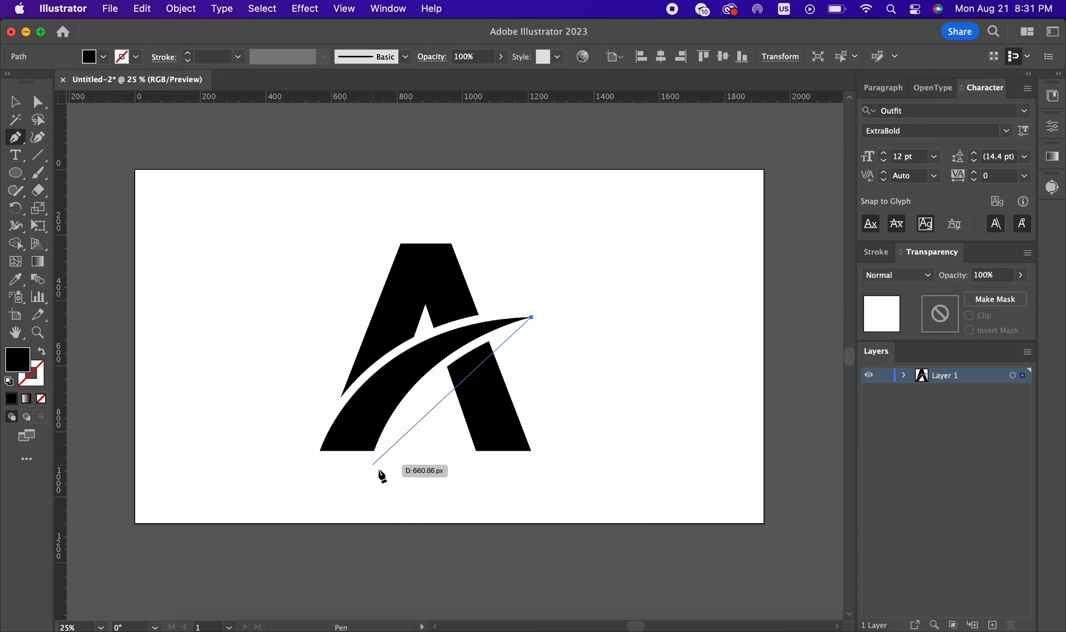
pyautogui.moveTo(348, 451); pyautogui.dragTo(294, 576)
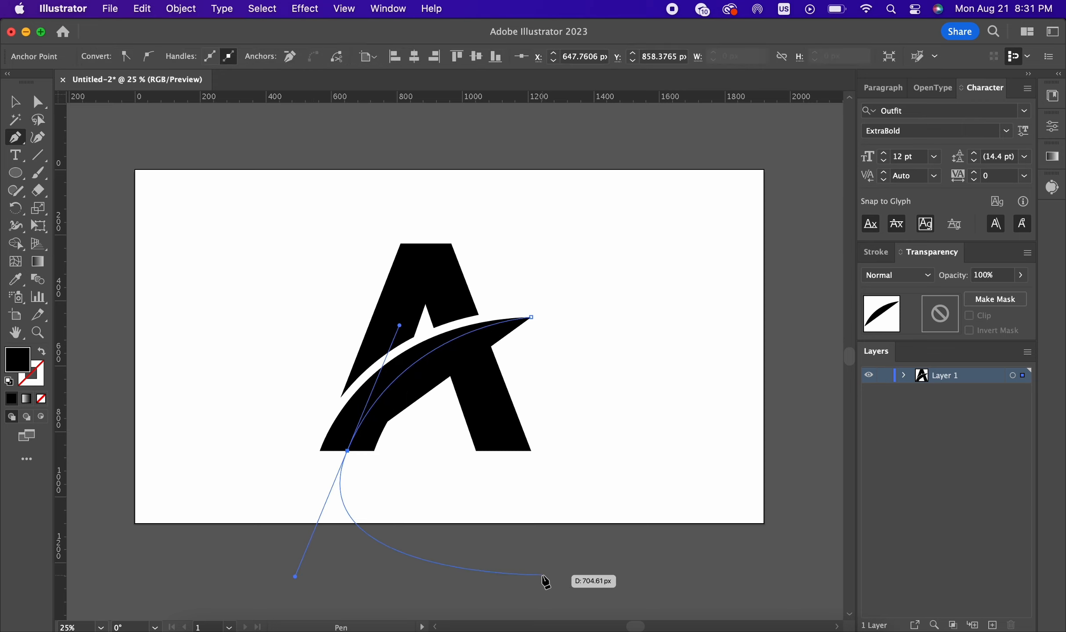
pyautogui.click(347, 452)
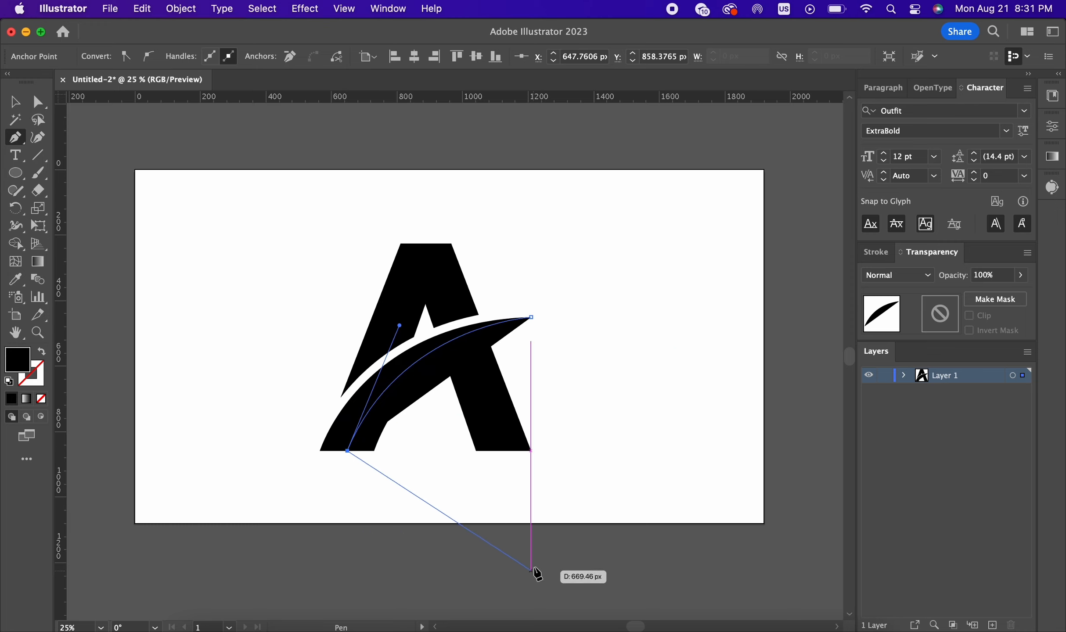
pyautogui.press('Escape')
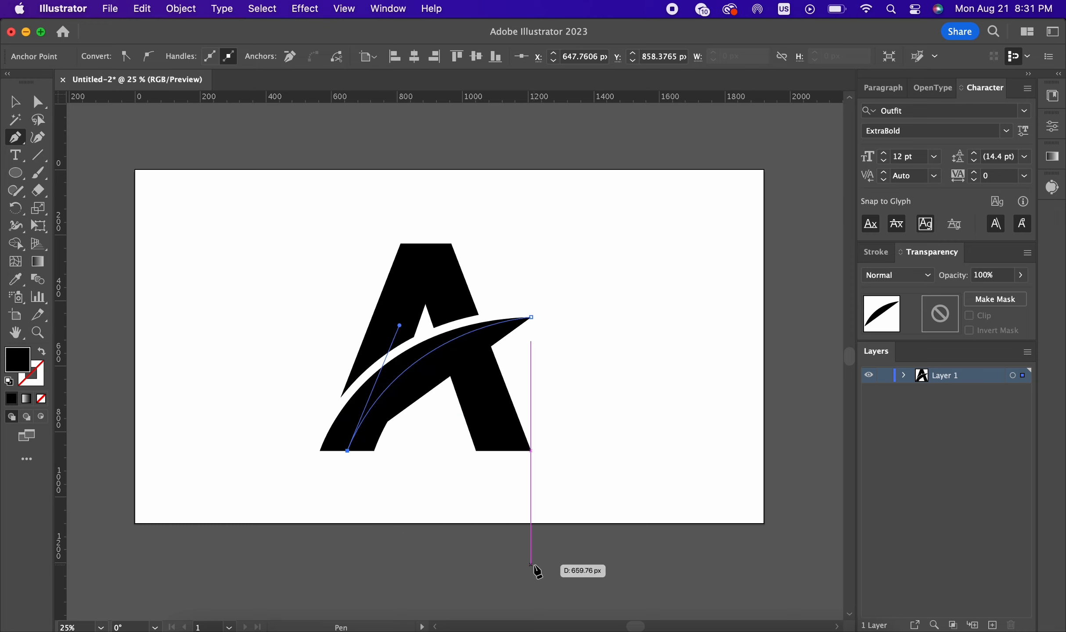
# Give the curve inside the swoosh no fill and a 0.5 pt yellow stroke, then deselect it.
pyautogui.click(11, 103)
pyautogui.click(767, 316)
pyautogui.click(506, 335)
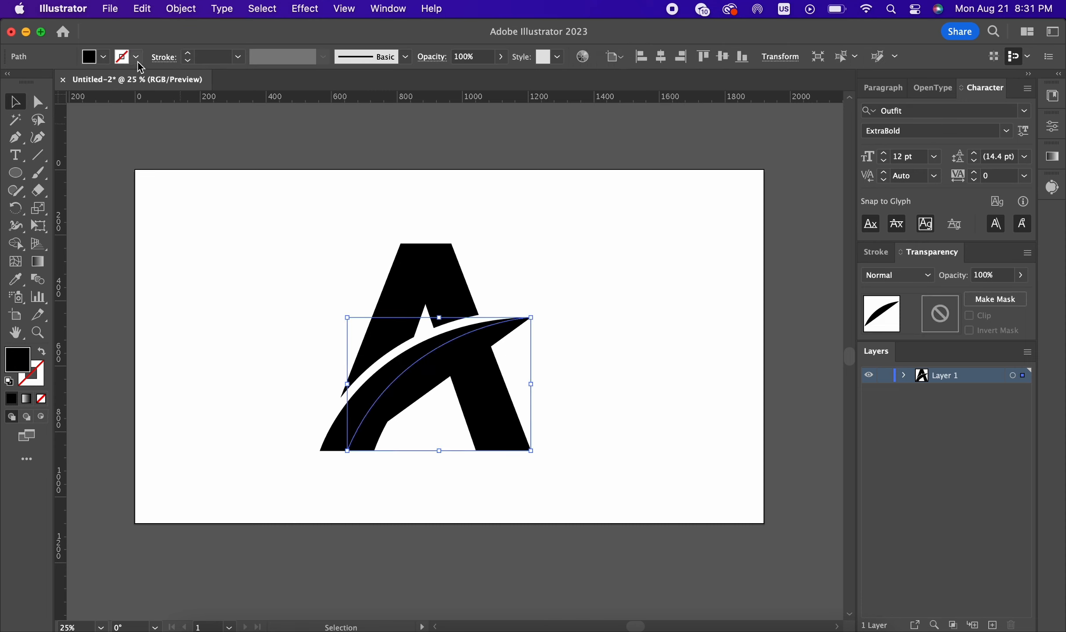
pyautogui.click(104, 56)
pyautogui.click(10, 83)
pyautogui.click(189, 62)
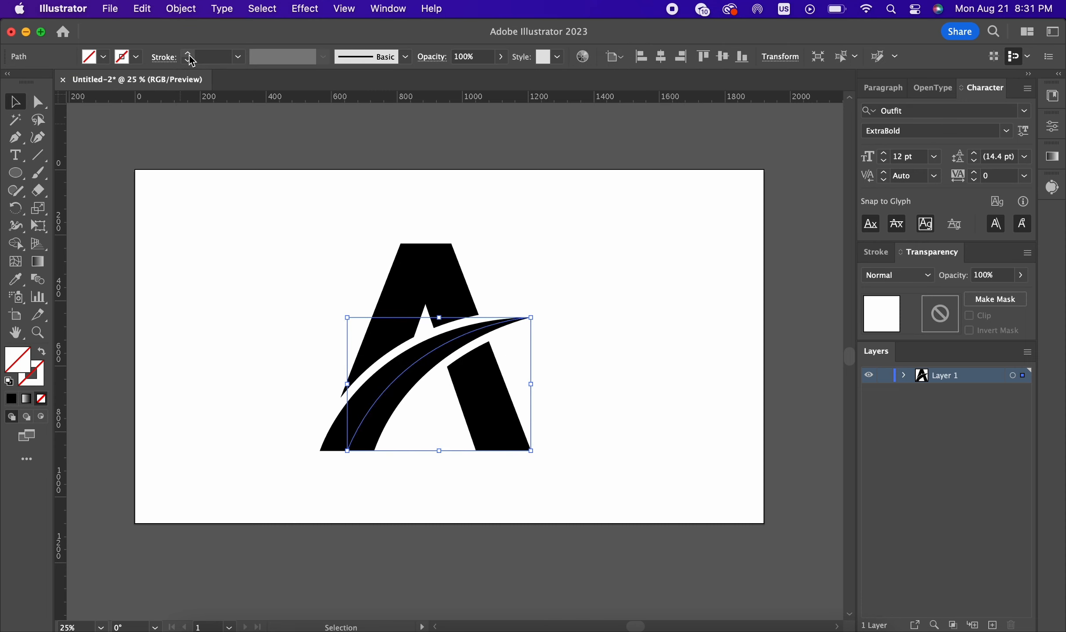
pyautogui.click(189, 54)
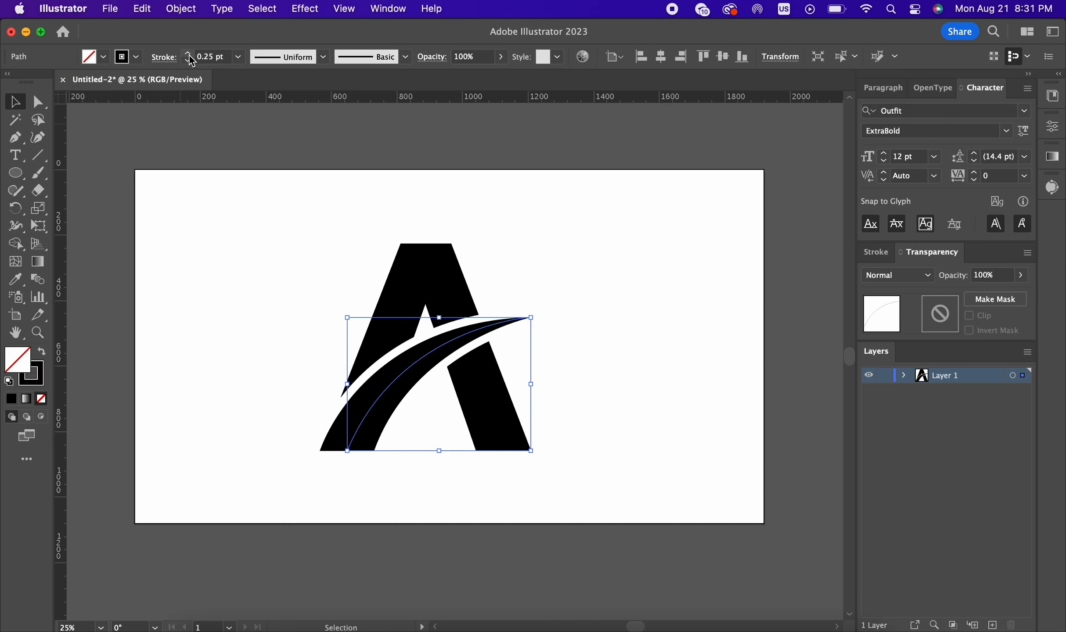
pyautogui.click(136, 57)
pyautogui.click(62, 83)
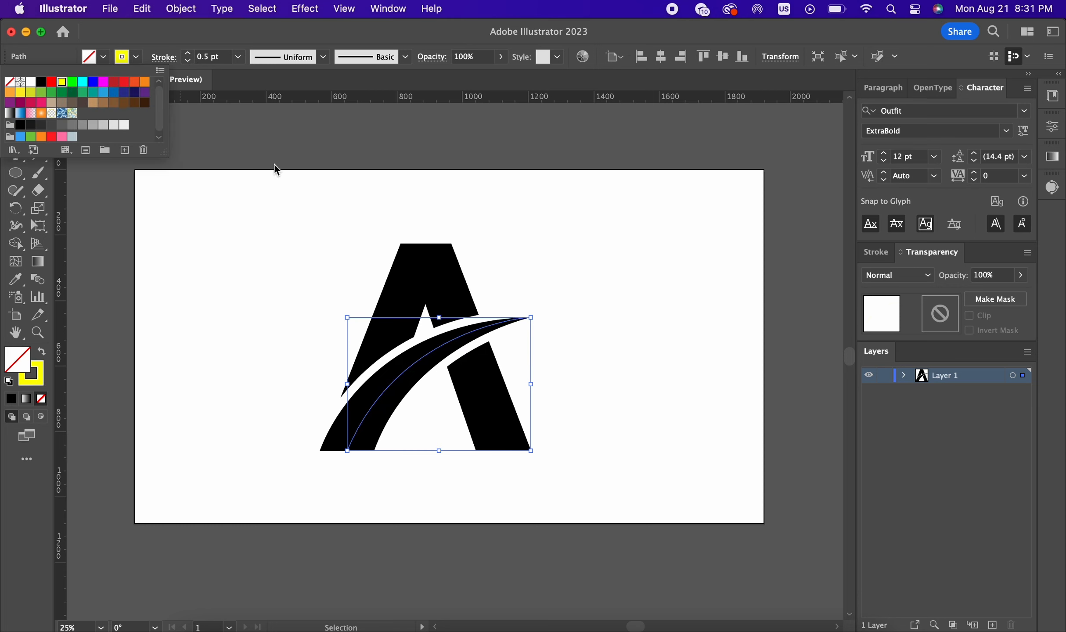
pyautogui.press('Escape')
pyautogui.click(599, 276)
# Select the swoosh with its dividing curve and set up Shape Builder with no stroke and a blue linear gradient fill.
pyautogui.press('super+equal')
pyautogui.press('super+equal')
pyautogui.click(437, 334)
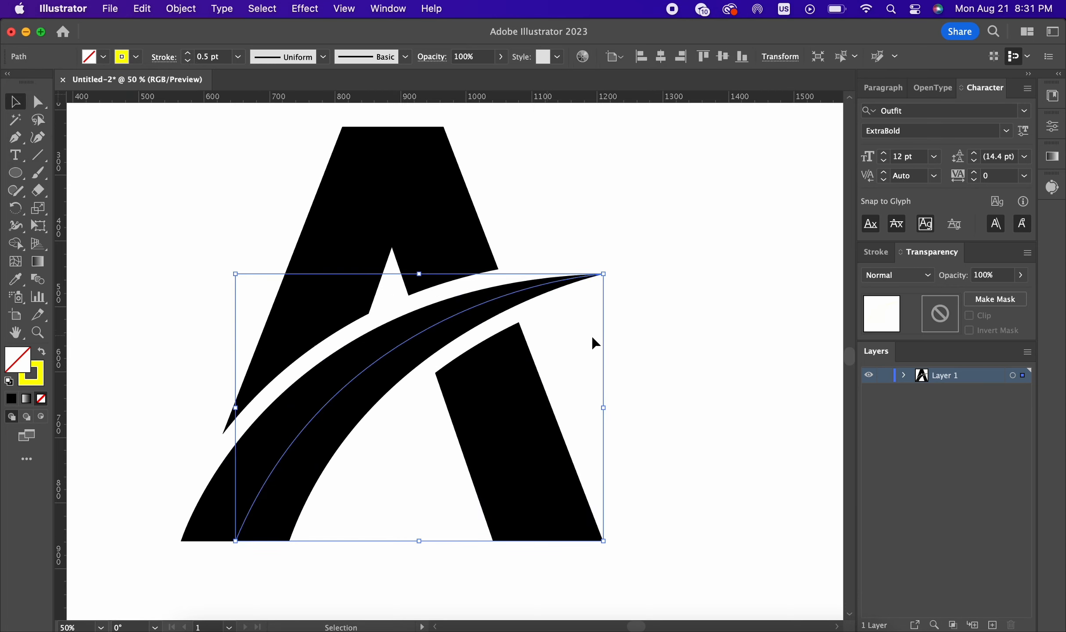
pyautogui.press('super+minus')
pyautogui.moveTo(412, 508); pyautogui.dragTo(259, 432)
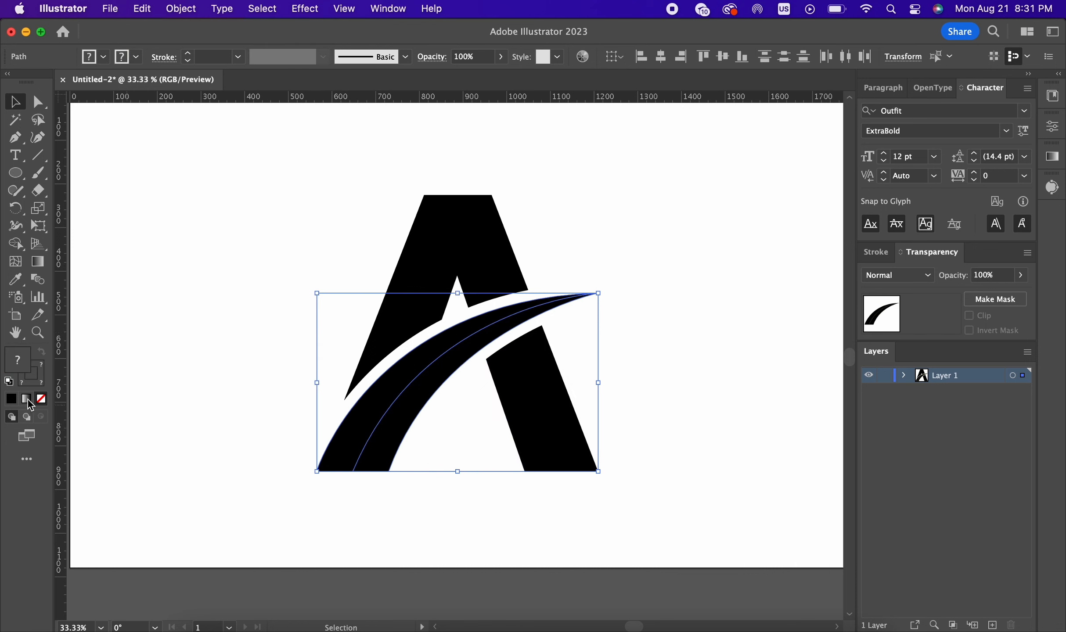
pyautogui.click(16, 244)
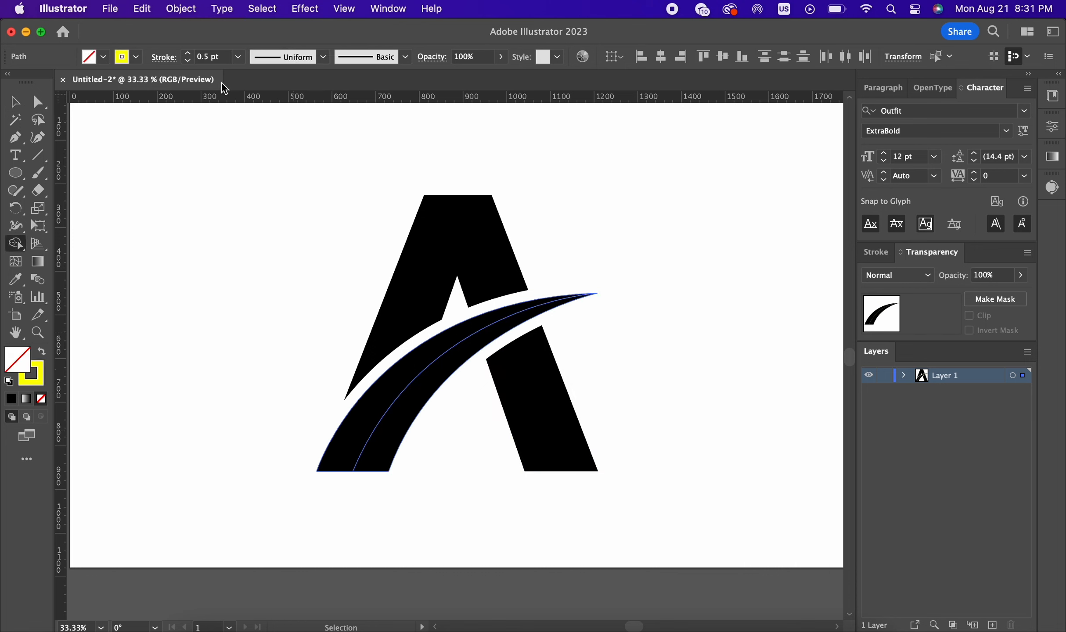
pyautogui.click(137, 57)
pyautogui.click(9, 82)
pyautogui.click(104, 57)
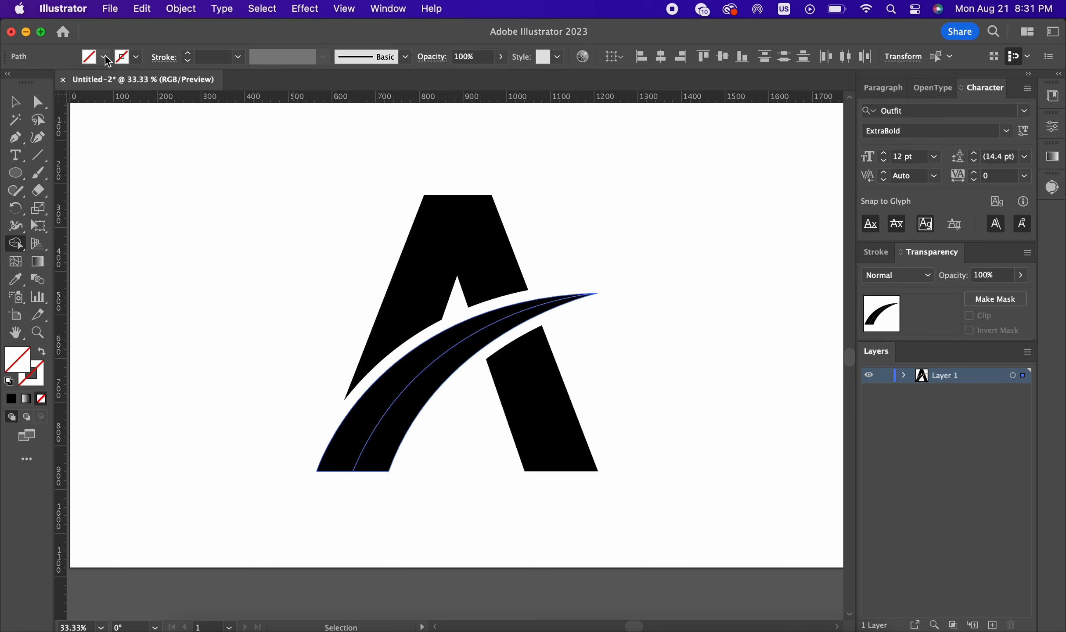
pyautogui.click(103, 57)
pyautogui.click(21, 113)
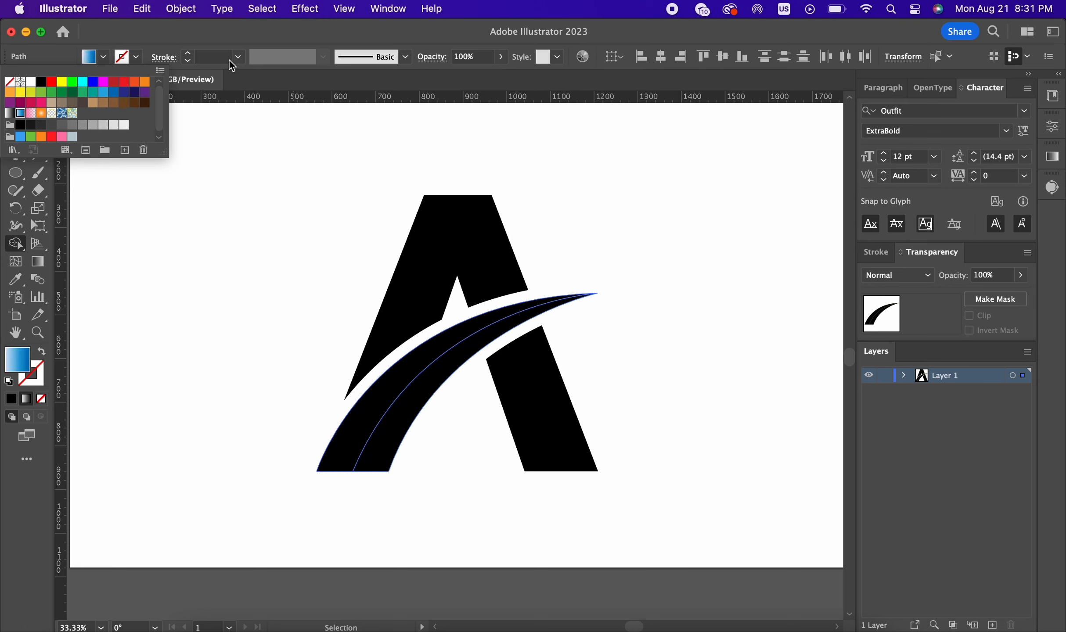
# Fill the upper and lower halves of the swoosh as separate gradient shapes with Shape Builder, then deselect.
pyautogui.click(422, 371)
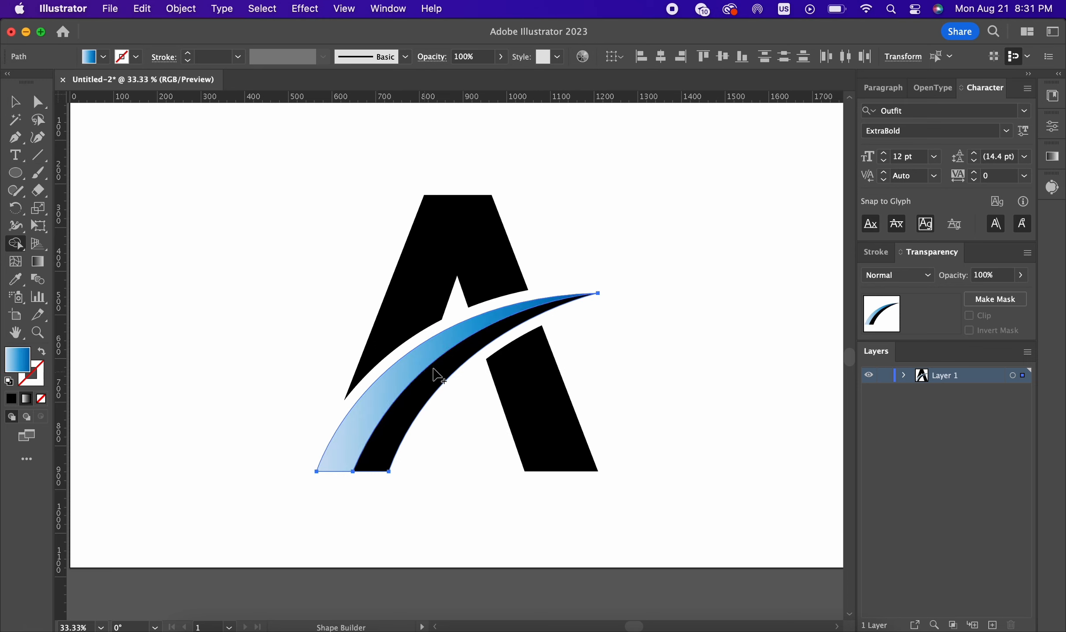
pyautogui.click(447, 391)
pyautogui.click(14, 101)
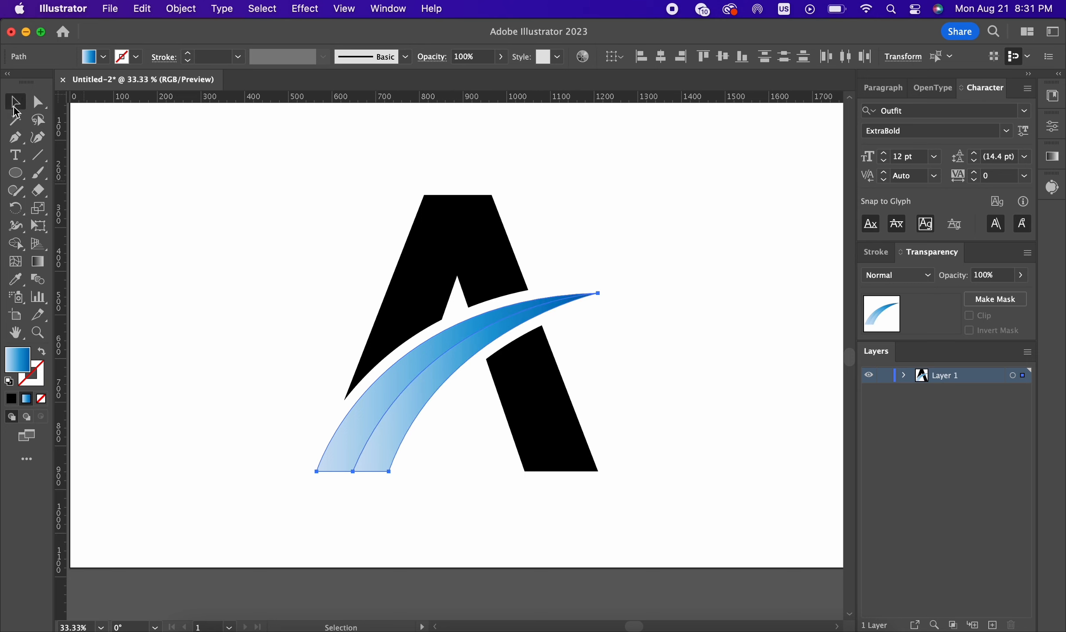
pyautogui.click(676, 223)
# Draw a curved Pen path from the letter's inner apex to its top-left corner, bulging toward the right leg, and deselect it.
pyautogui.scroll(-2, 677, 221)
pyautogui.scroll(3, 679, 224)
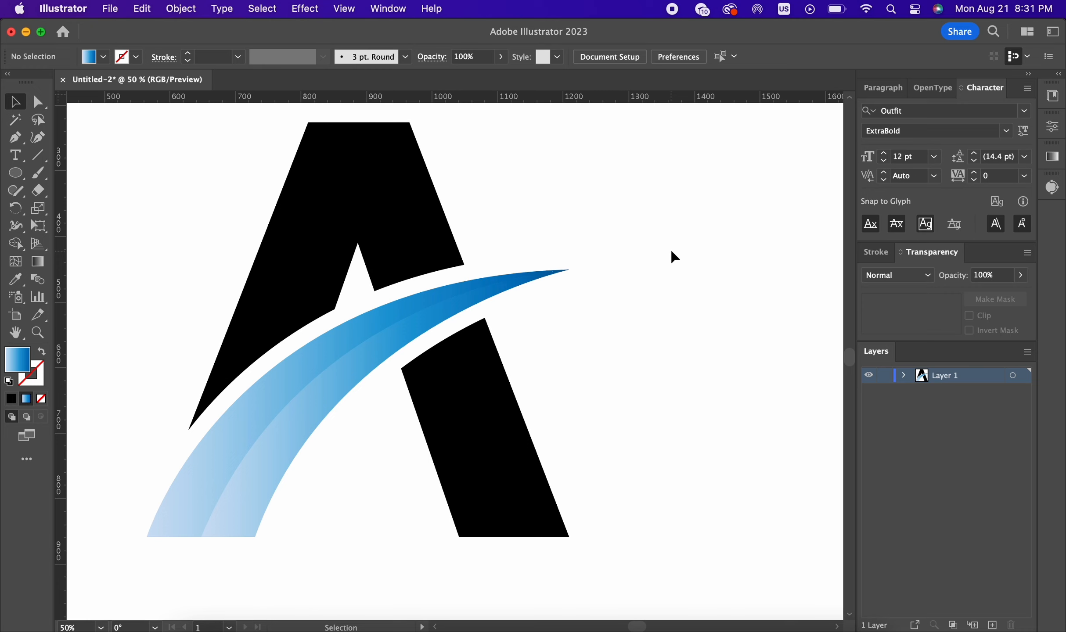
pyautogui.scroll(-3, 508, 351)
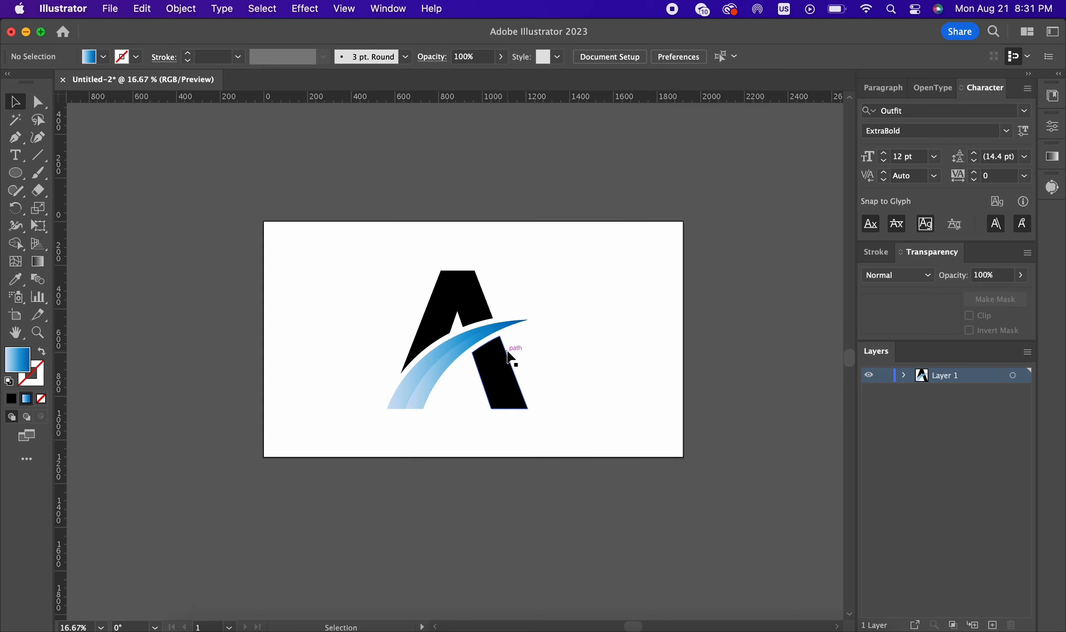
pyautogui.scroll(3, 510, 300)
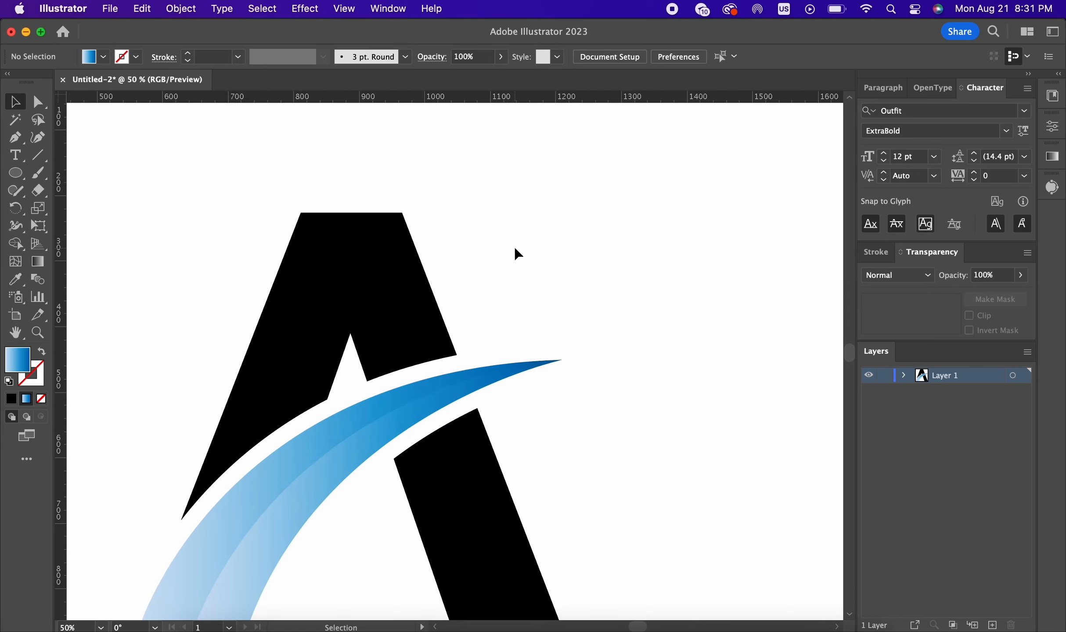
pyautogui.click(15, 137)
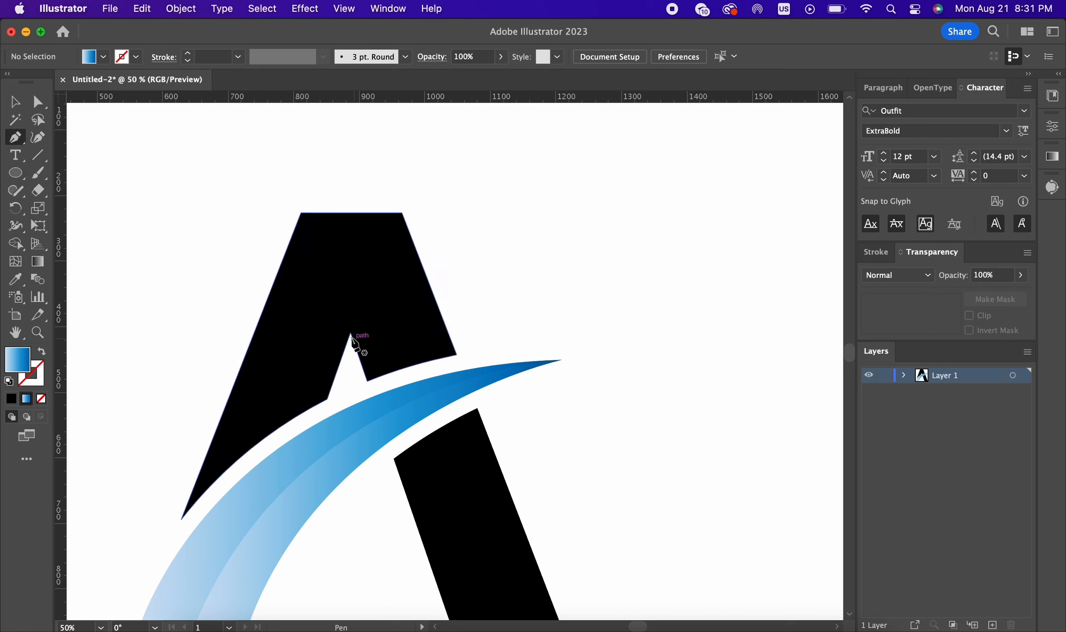
pyautogui.click(350, 332)
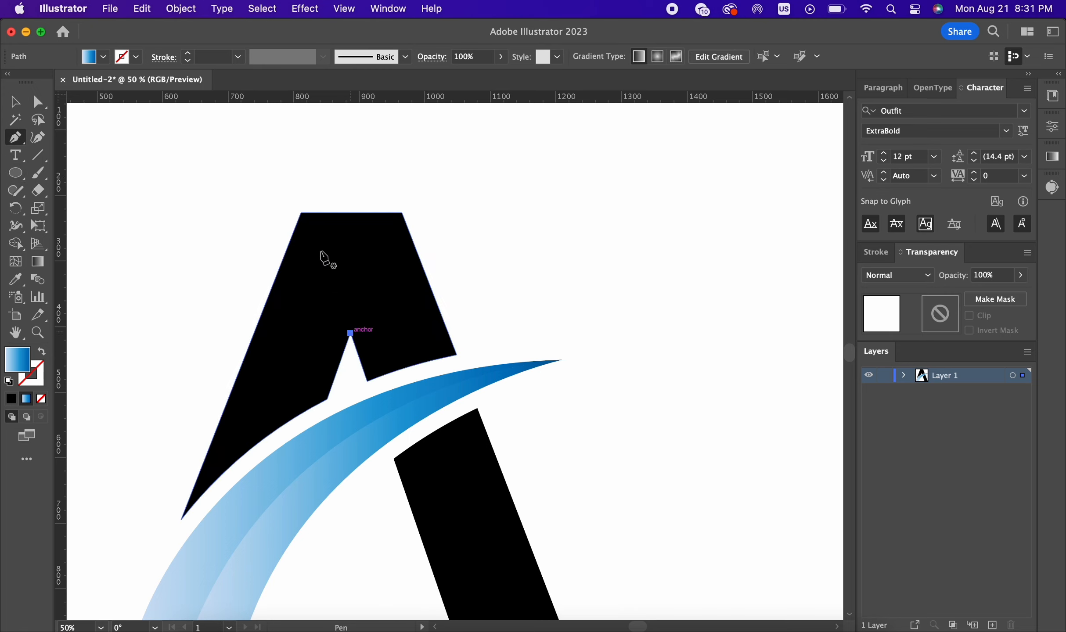
pyautogui.moveTo(301, 213); pyautogui.dragTo(275, 202)
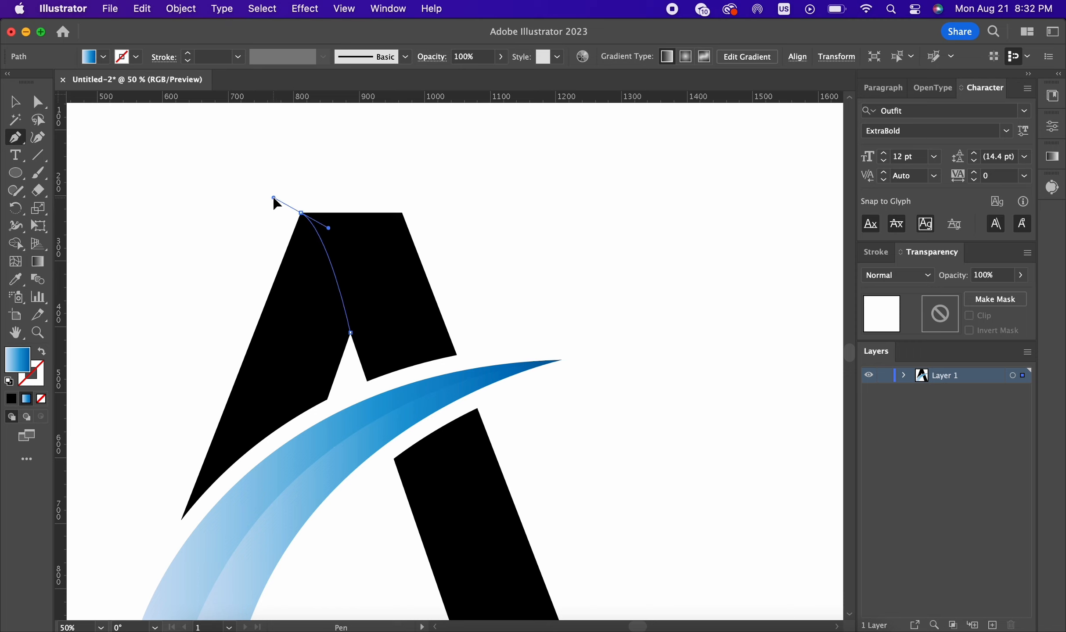
pyautogui.moveTo(274, 198); pyautogui.dragTo(274, 198)
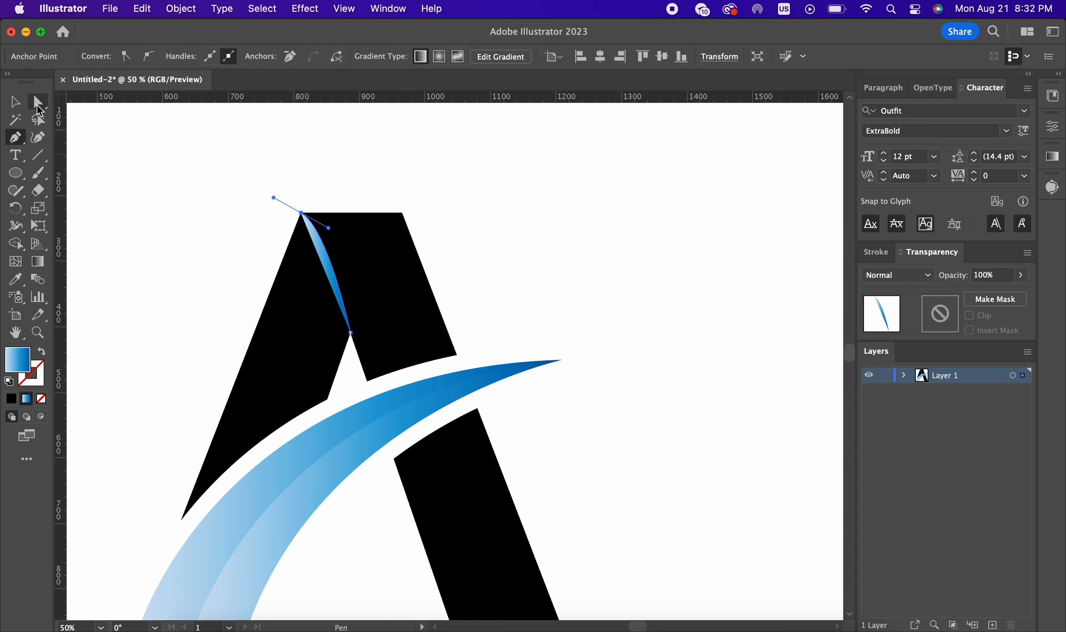
pyautogui.press('v')
pyautogui.click(554, 238)
# Fill the letter's upper left and upper right pieces as separate blue gradient shapes with Shape Builder, then deselect.
pyautogui.press('super+minus')
pyautogui.moveTo(302, 177); pyautogui.dragTo(518, 267)
pyautogui.press('super+plus')
pyautogui.click(20, 251)
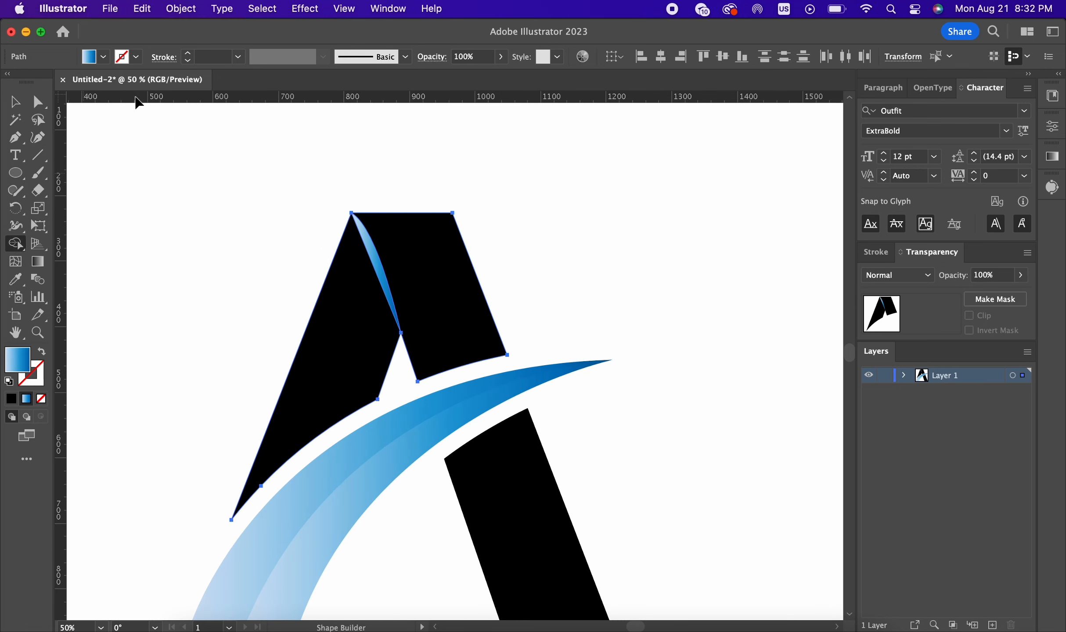
pyautogui.click(349, 257)
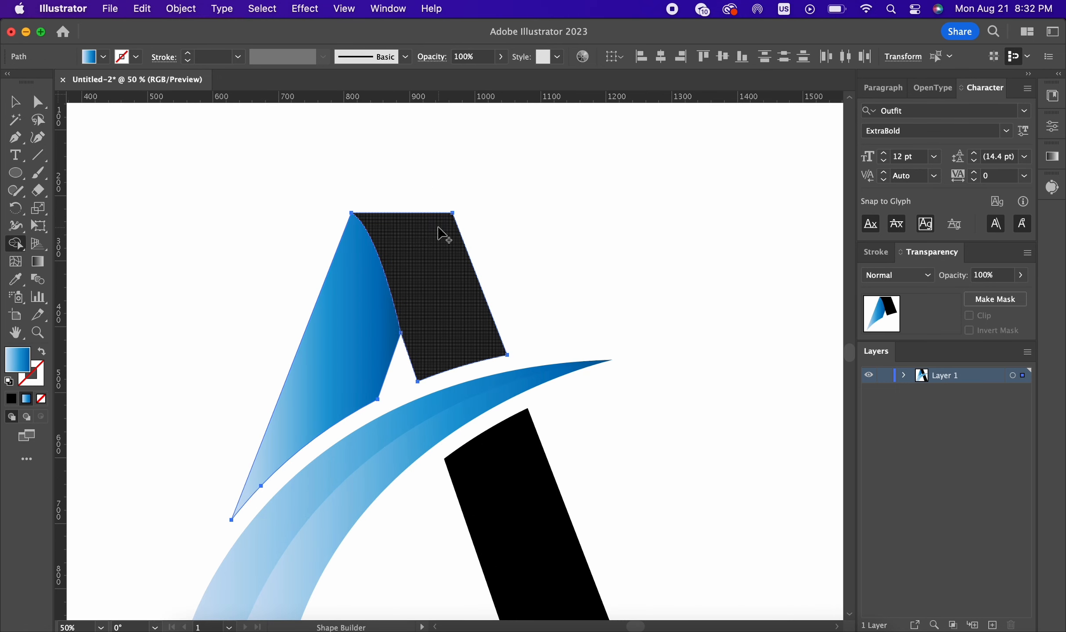
pyautogui.click(405, 248)
pyautogui.press('super+minus')
pyautogui.press('v')
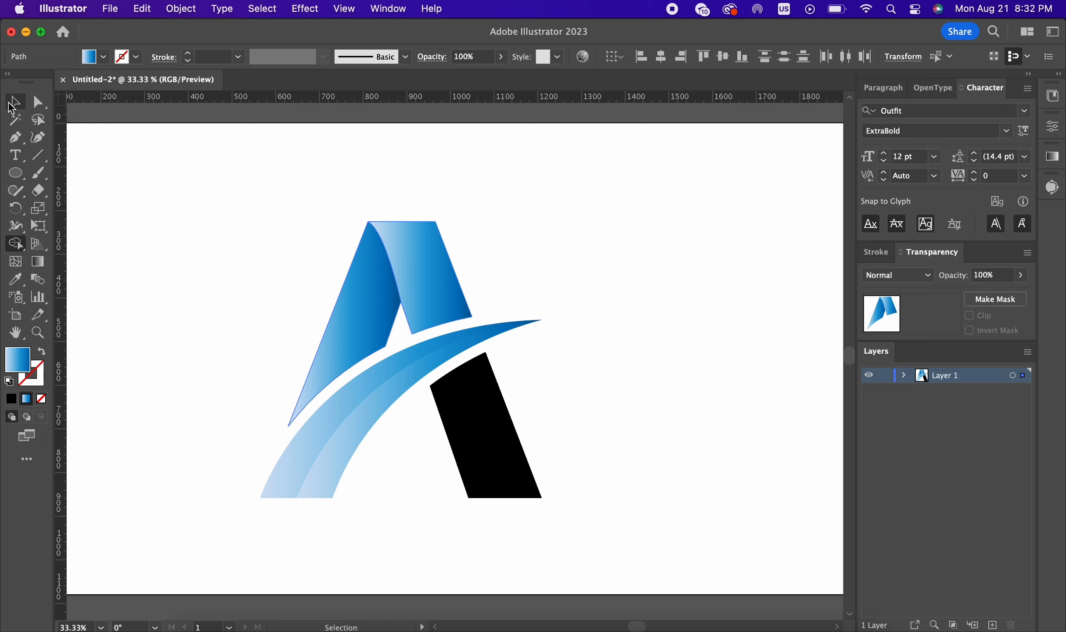
pyautogui.click(532, 244)
pyautogui.press('super+minus')
pyautogui.press('super+minus')
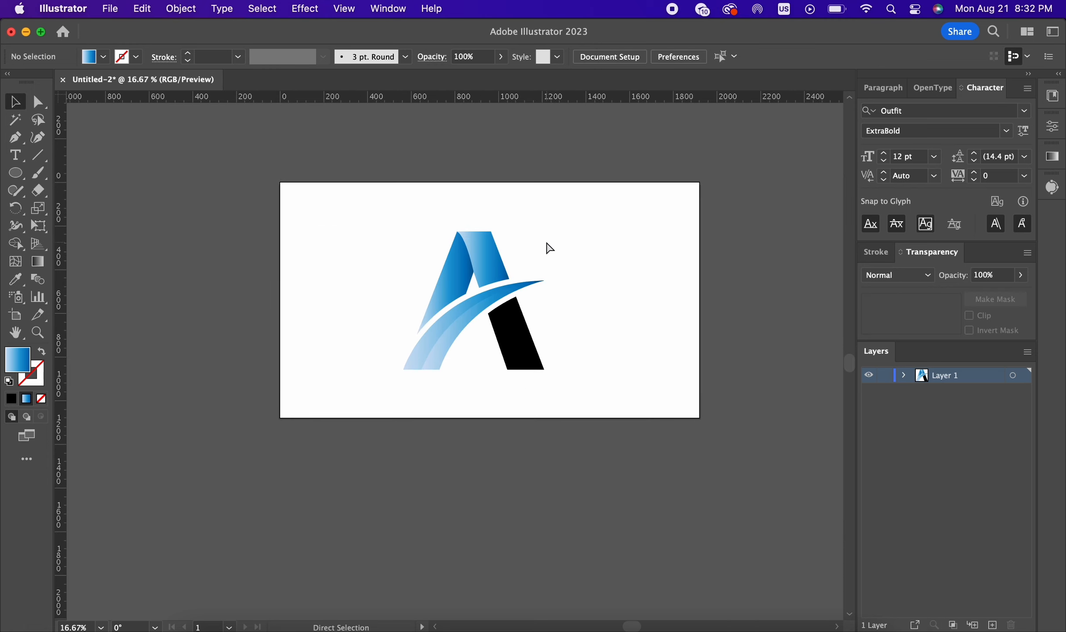
# Reapply the blue linear gradient to the upper right piece and run it downward along the leg, from light to dark.
pyautogui.scroll(3, 549, 248)
pyautogui.click(483, 324)
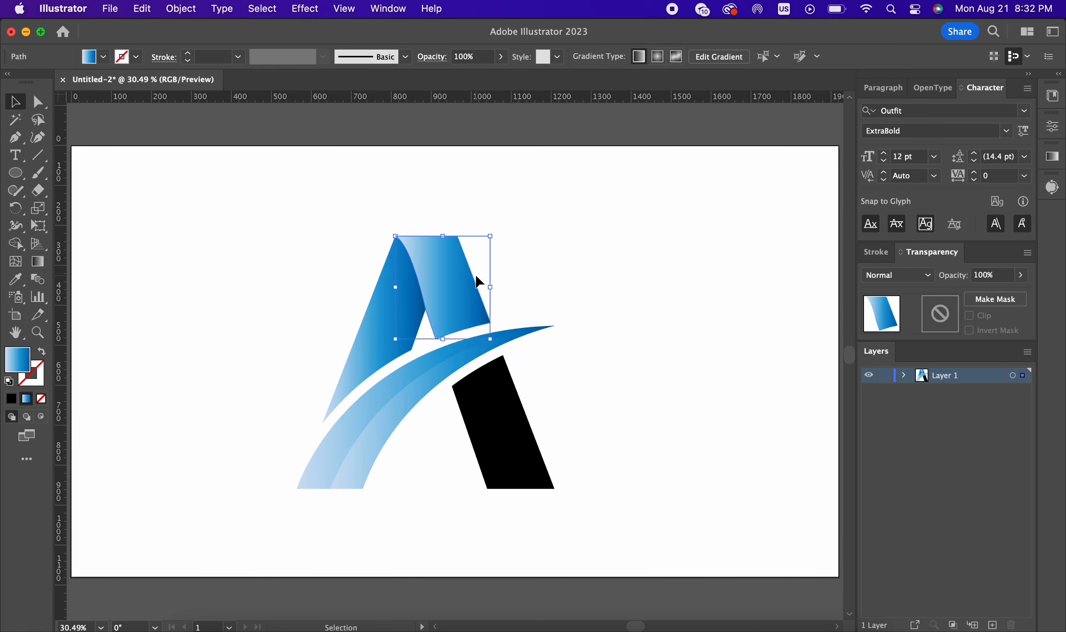
pyautogui.click(104, 57)
pyautogui.click(40, 113)
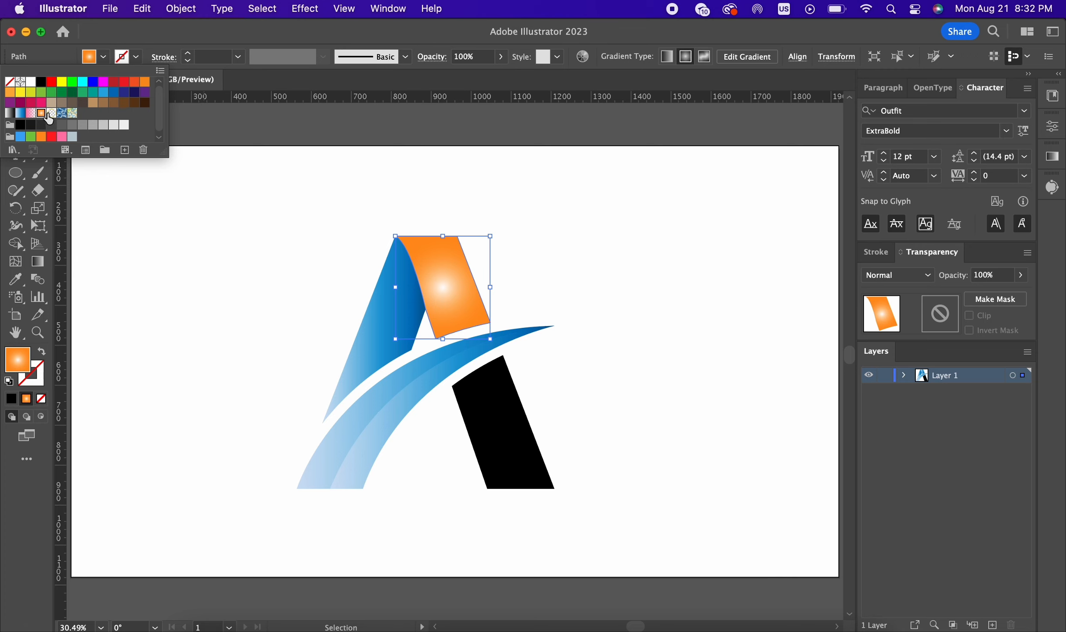
pyautogui.click(21, 113)
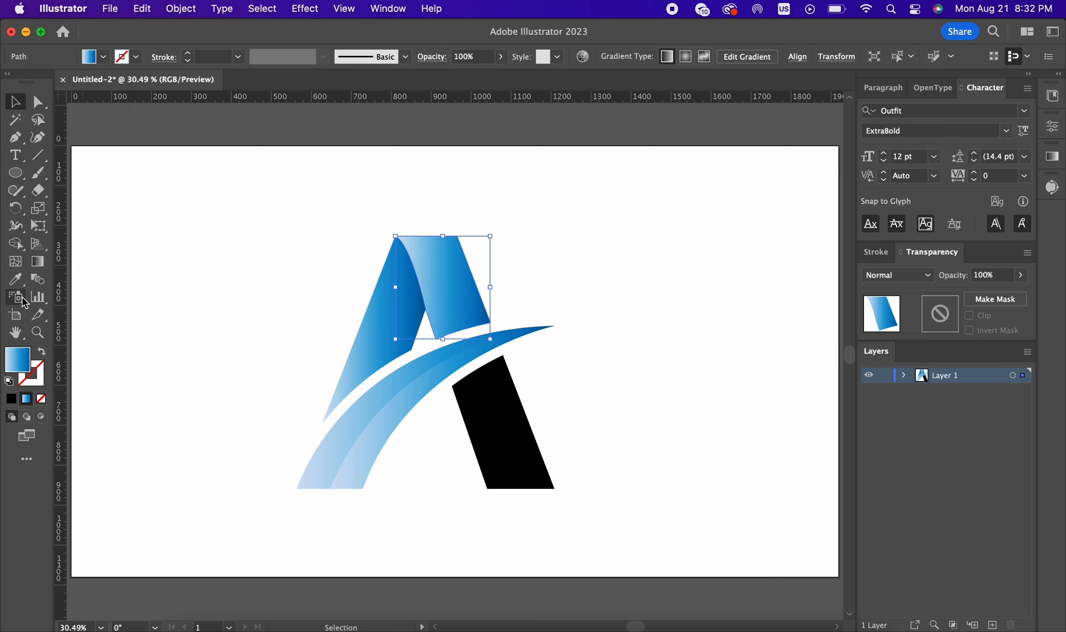
pyautogui.click(38, 262)
pyautogui.moveTo(424, 201)
pyautogui.mouseDown()
pyautogui.moveTo(449, 345)
pyautogui.moveTo(463, 363)
pyautogui.mouseUp()
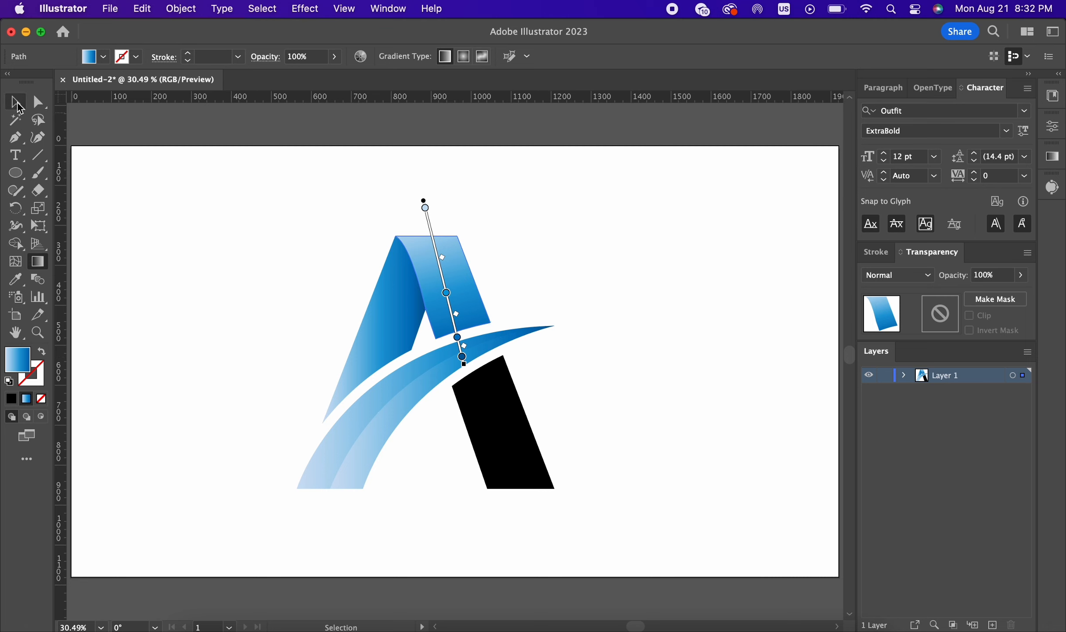
# Redirect the upper left piece's gradient from light at its lower left to dark along the curved fold, then deselect.
pyautogui.click(366, 356)
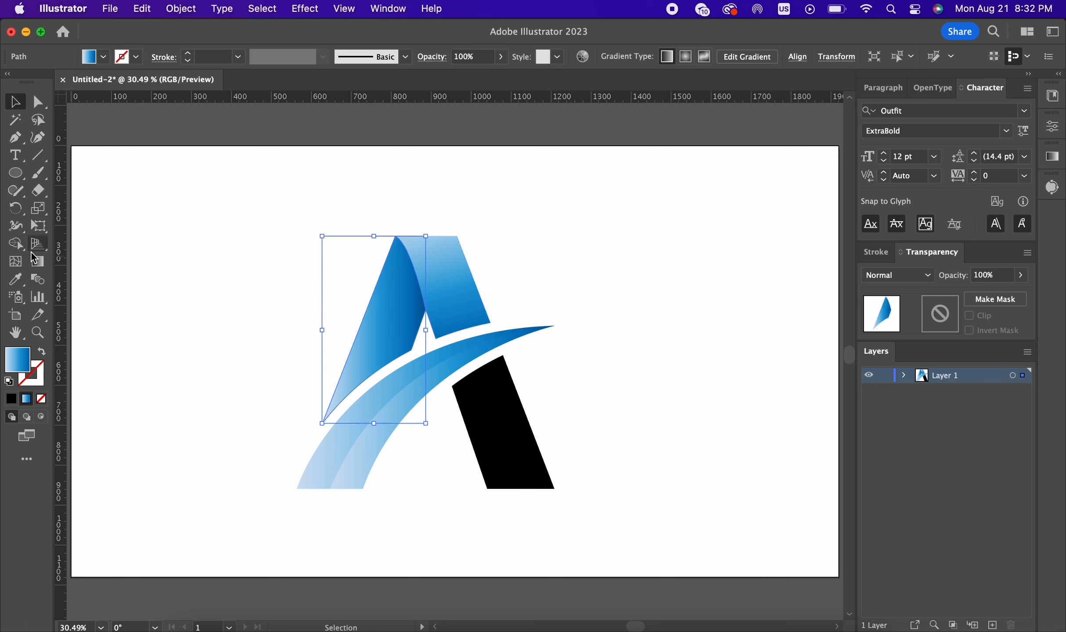
pyautogui.click(38, 263)
pyautogui.moveTo(407, 248); pyautogui.dragTo(371, 369)
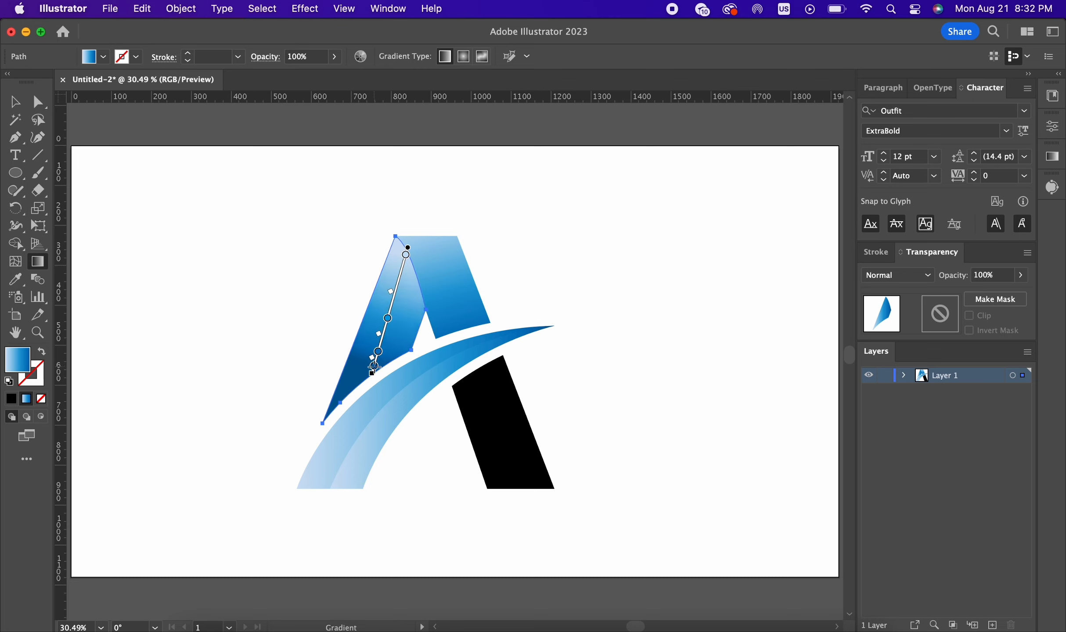
pyautogui.moveTo(370, 424)
pyautogui.mouseDown()
pyautogui.moveTo(418, 259)
pyautogui.moveTo(433, 271)
pyautogui.mouseUp()
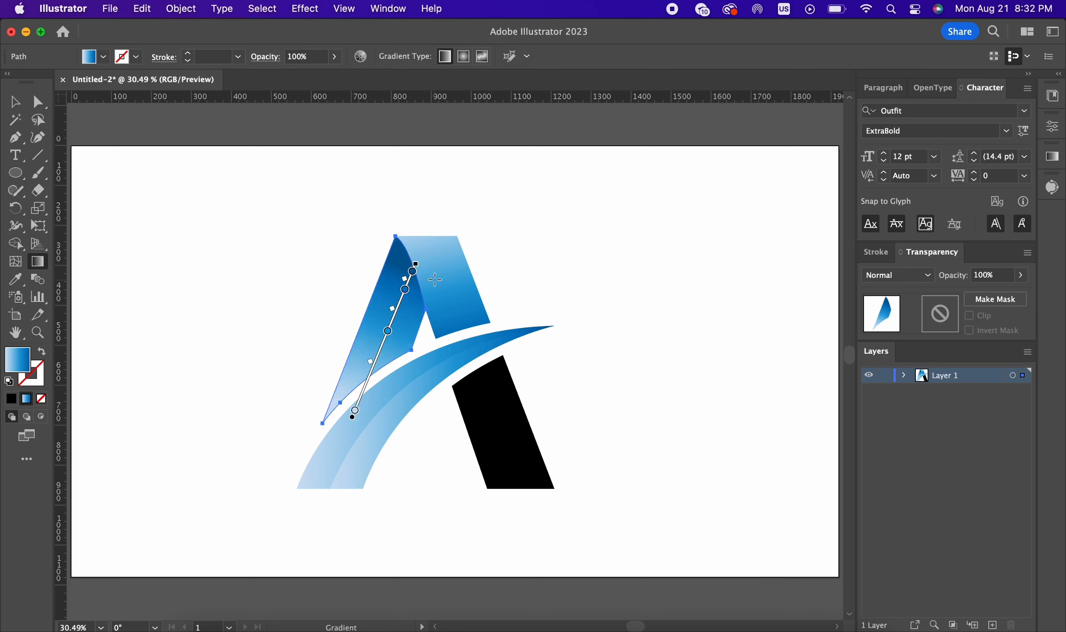
pyautogui.moveTo(344, 362)
pyautogui.mouseDown()
pyautogui.moveTo(408, 259)
pyautogui.moveTo(450, 310)
pyautogui.moveTo(432, 335)
pyautogui.mouseUp()
pyautogui.click(13, 103)
pyautogui.click(644, 284)
pyautogui.scroll(-2, 502, 229)
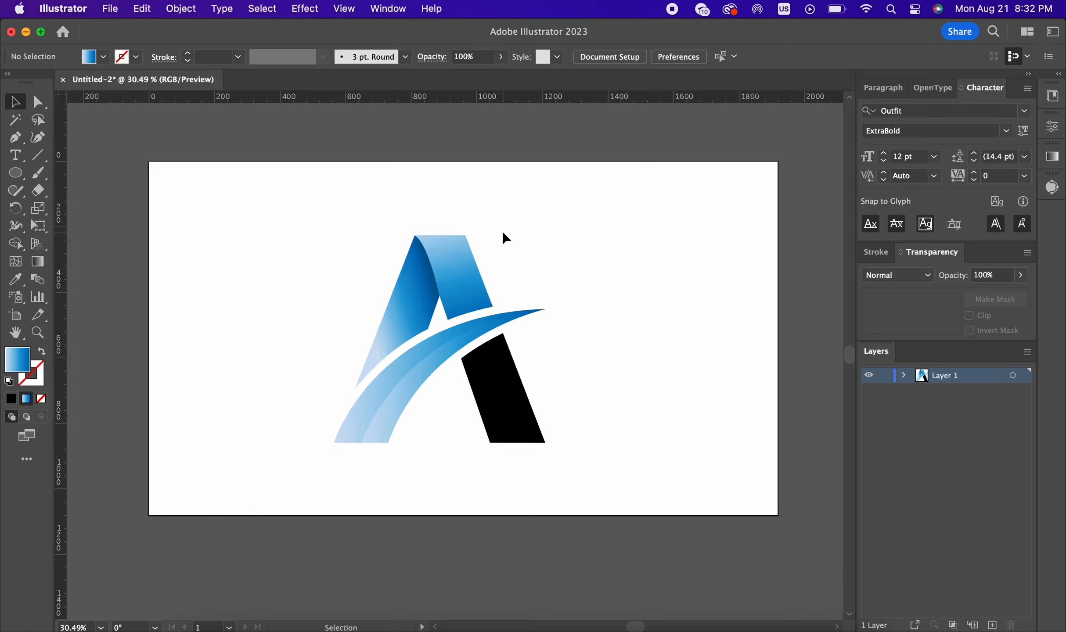
# Reverse the lower swoosh half's gradient so it runs from light at the tip to dark at the base, then deselect.
pyautogui.scroll(2, 548, 317)
pyautogui.click(392, 314)
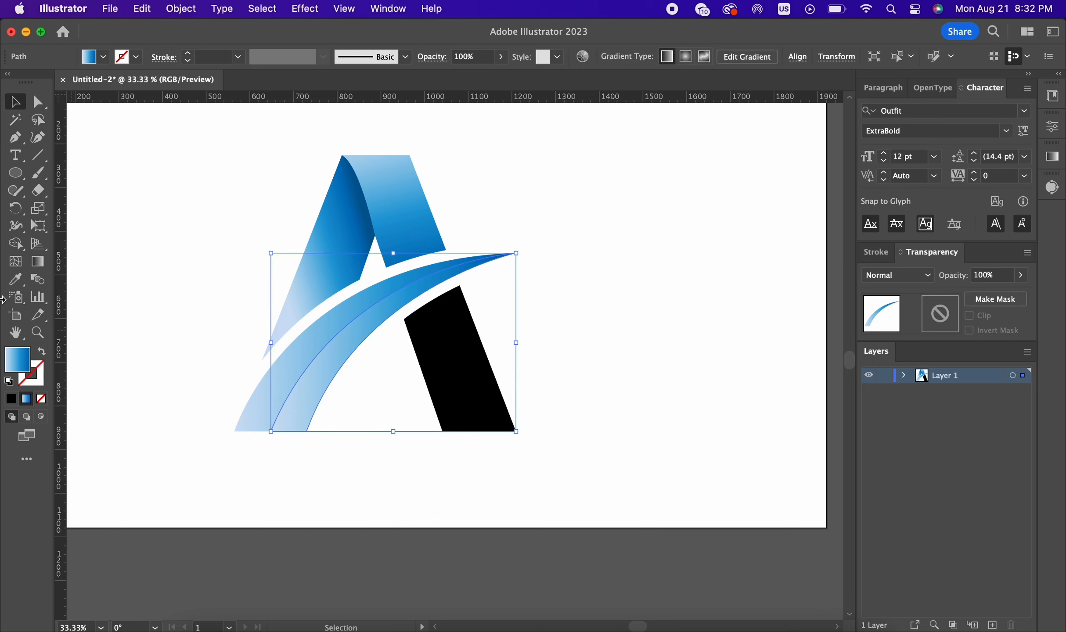
pyautogui.click(33, 267)
pyautogui.moveTo(486, 256); pyautogui.dragTo(290, 406)
pyautogui.moveTo(591, 261)
pyautogui.mouseDown()
pyautogui.moveTo(298, 338)
pyautogui.moveTo(257, 364)
pyautogui.moveTo(214, 350)
pyautogui.moveTo(235, 350)
pyautogui.mouseUp()
pyautogui.click(14, 101)
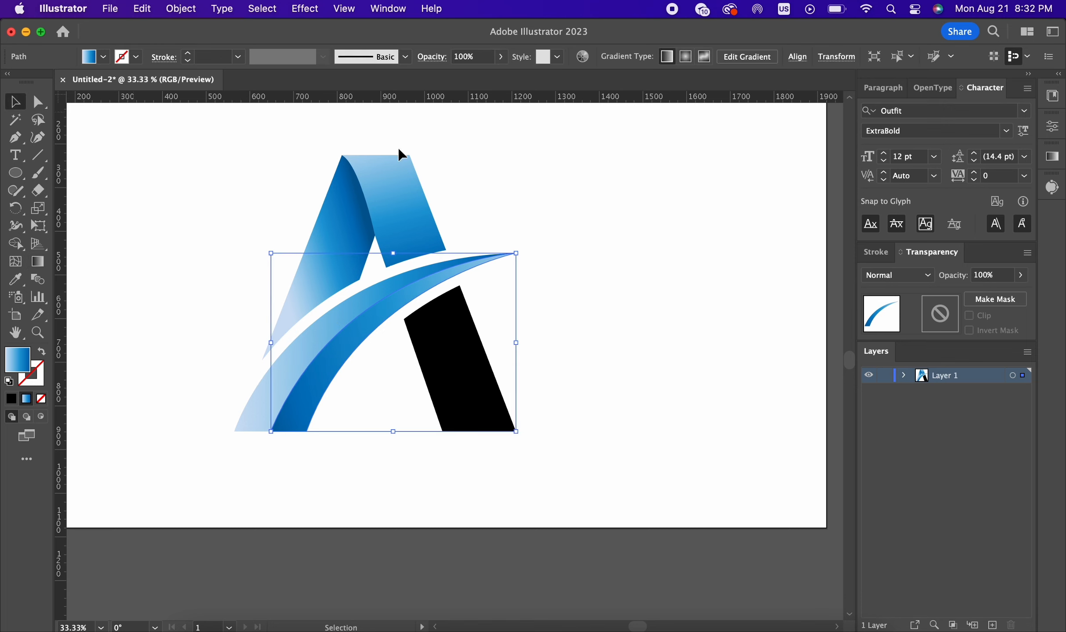
pyautogui.click(399, 147)
# Fill the black lower right leg with the blue gradient sampled from the upper right piece.
pyautogui.scroll(-1, 544, 172)
pyautogui.click(483, 312)
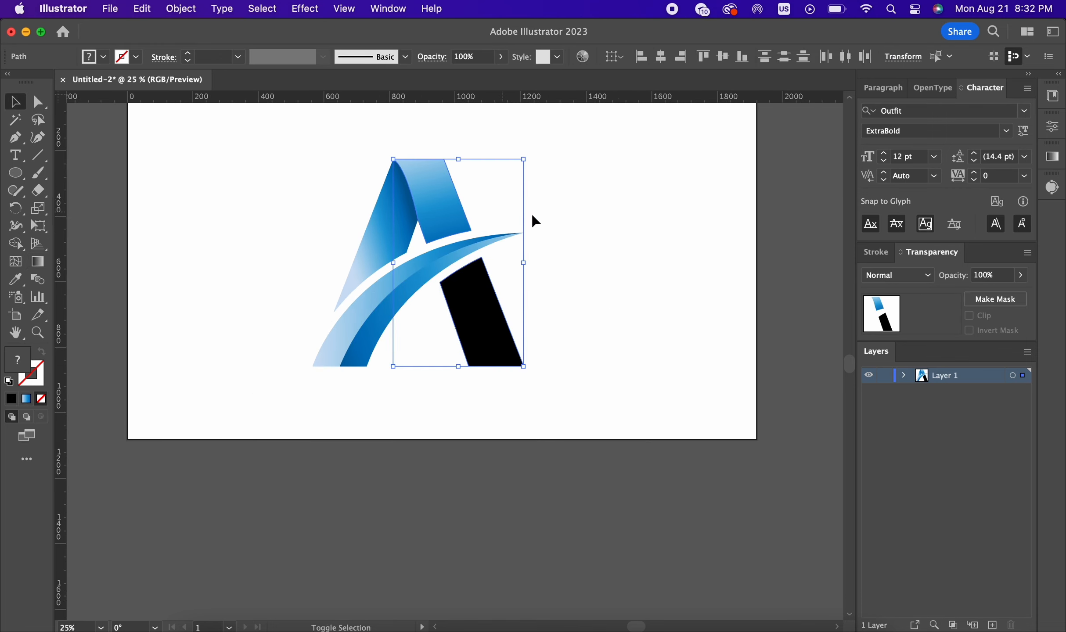
pyautogui.press('i')
pyautogui.click(428, 182)
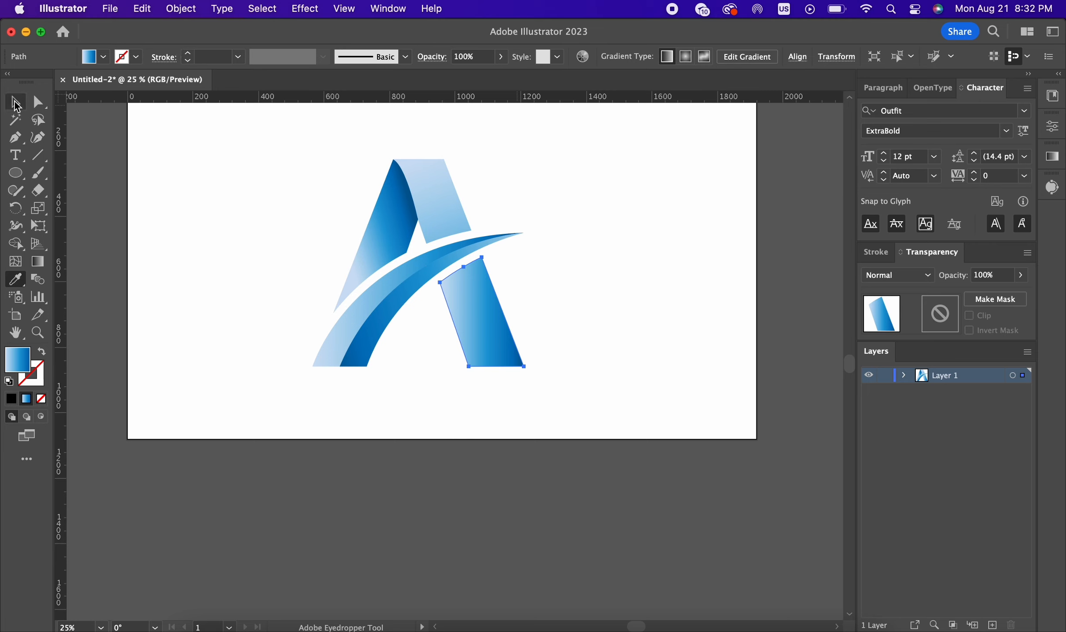
# Select both right leg pieces and span one gradient across them, light at the top to dark at the bottom, then deselect.
pyautogui.click(15, 102)
pyautogui.keyDown('shift'); pyautogui.click(445, 196); pyautogui.keyUp('shift')
pyautogui.click(37, 262)
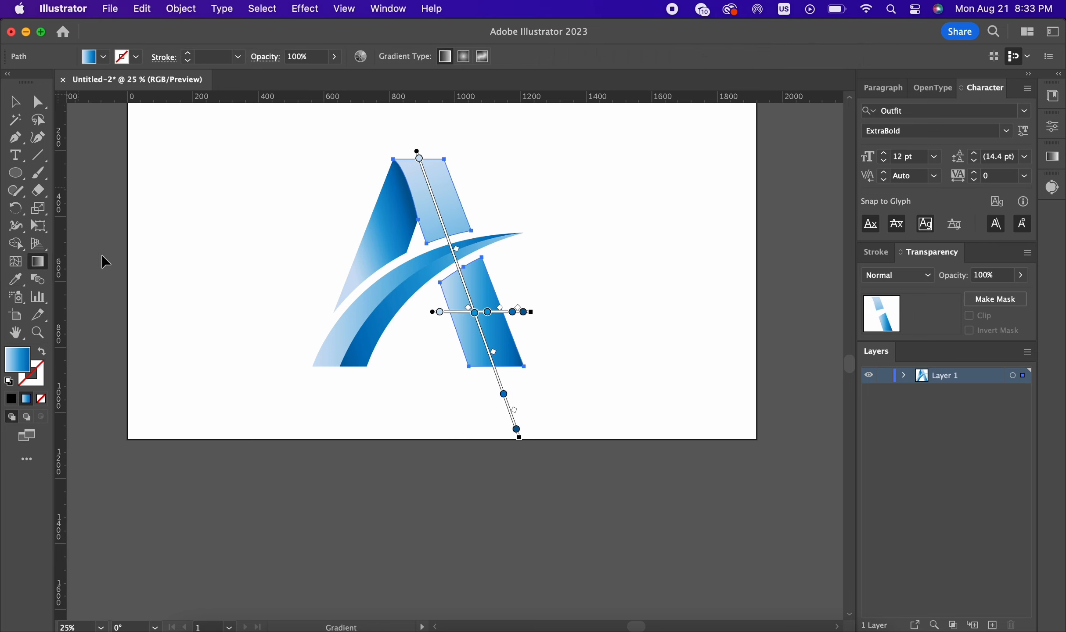
pyautogui.moveTo(422, 130)
pyautogui.mouseDown()
pyautogui.moveTo(509, 385)
pyautogui.moveTo(498, 376)
pyautogui.mouseUp()
pyautogui.click(15, 102)
pyautogui.click(596, 310)
pyautogui.press('super+minus')
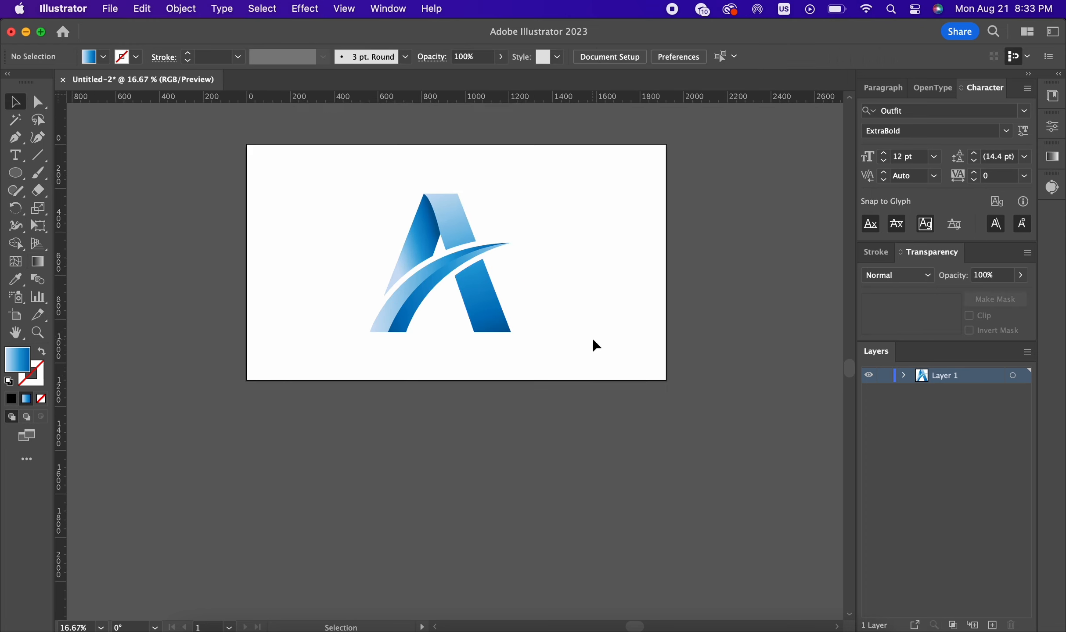
# Round the outer top-right corner of the letter's upper right piece, then deselect it.
pyautogui.scroll(1, 576, 337)
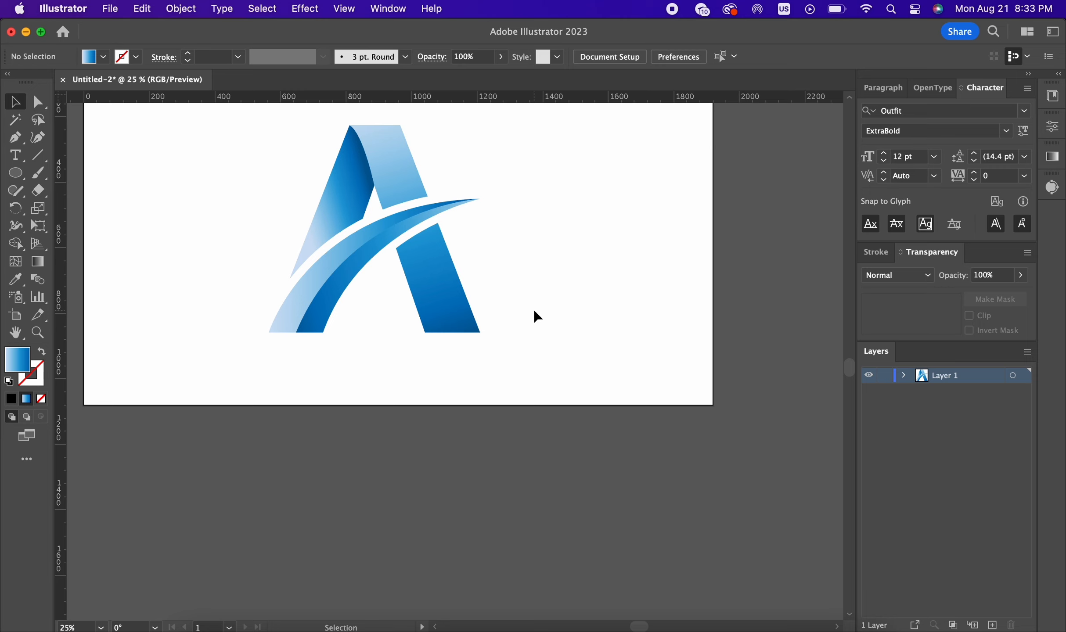
pyautogui.press('super+minus')
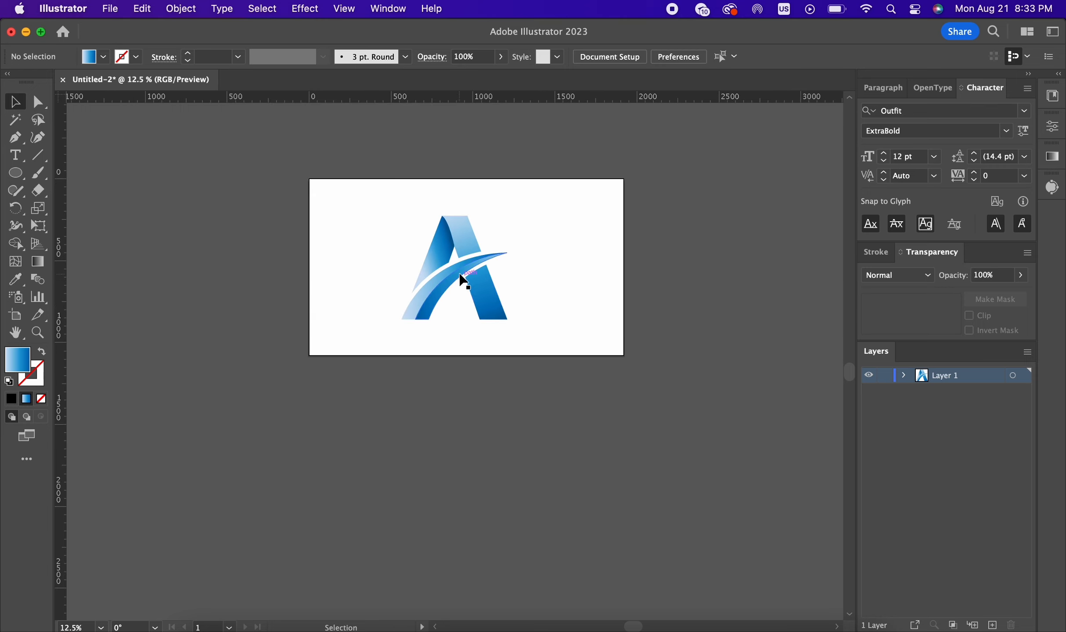
pyautogui.scroll(1, 471, 272)
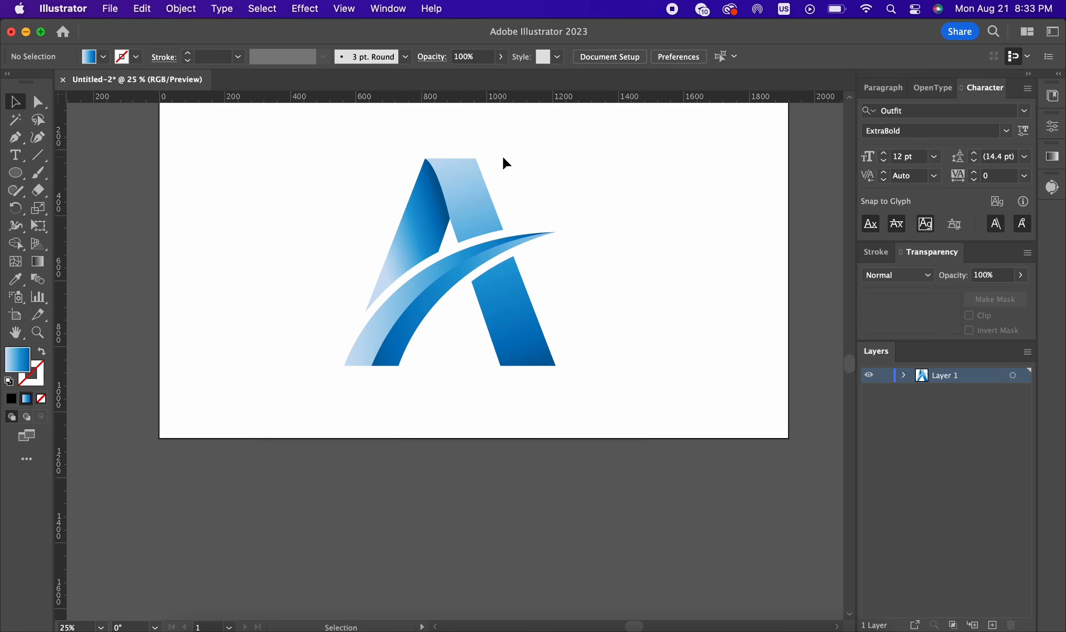
pyautogui.click(38, 102)
pyautogui.scroll(1, 429, 167)
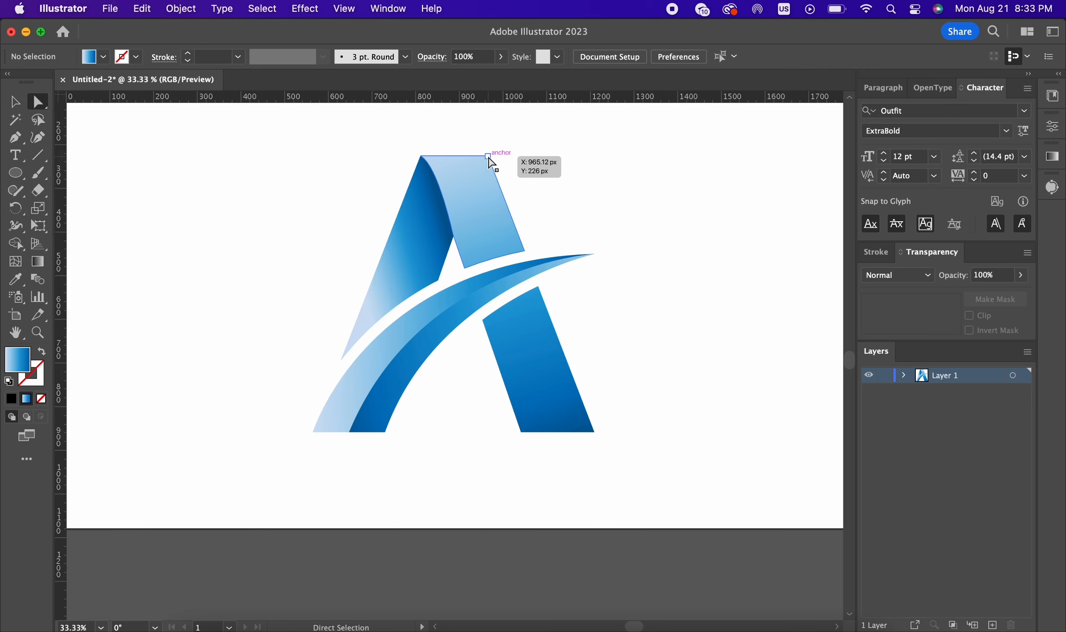
pyautogui.click(488, 157)
pyautogui.moveTo(480, 169); pyautogui.dragTo(464, 196)
pyautogui.click(608, 153)
pyautogui.scroll(-1, 608, 154)
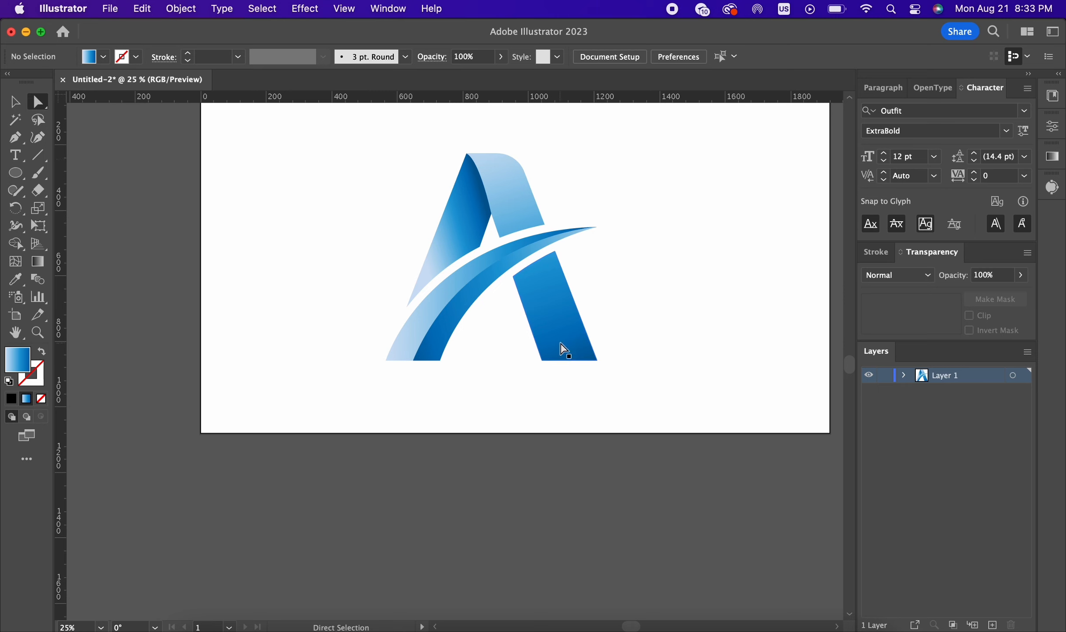
# Round the bottom-left corner of the lower right leg, then deselect it.
pyautogui.click(543, 362)
pyautogui.moveTo(547, 353)
pyautogui.mouseDown()
pyautogui.moveTo(563, 334)
pyautogui.moveTo(557, 344)
pyautogui.mouseUp()
pyautogui.click(602, 324)
pyautogui.scroll(-1, 549, 322)
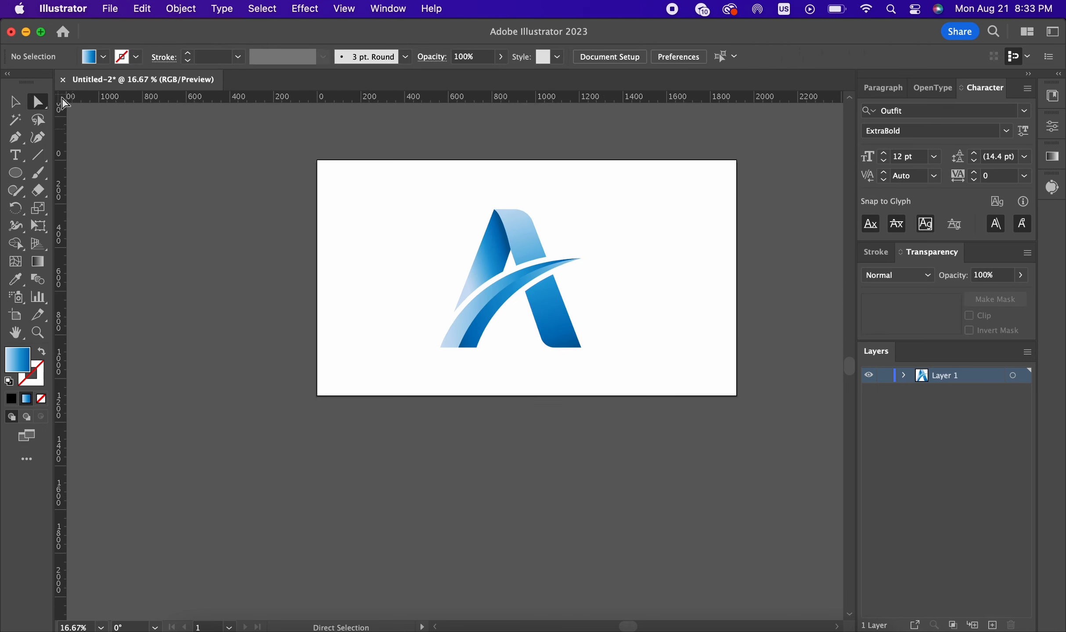
pyautogui.click(19, 101)
# Draw a small circle with the Ellipse tool to the right of the letter's top.
pyautogui.scroll(2, 632, 250)
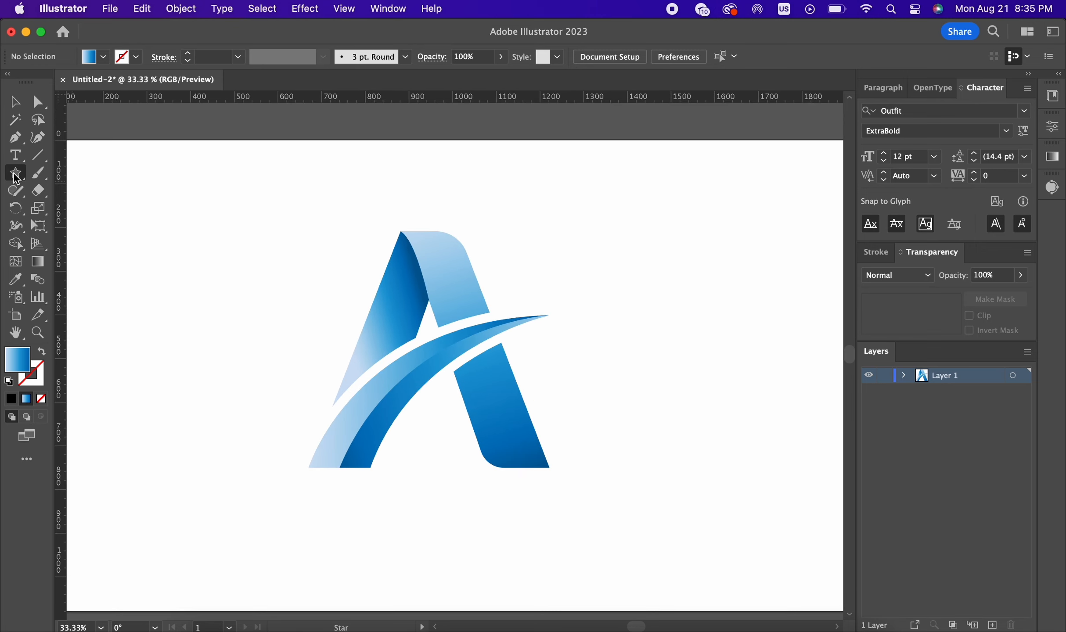
pyautogui.click(16, 173)
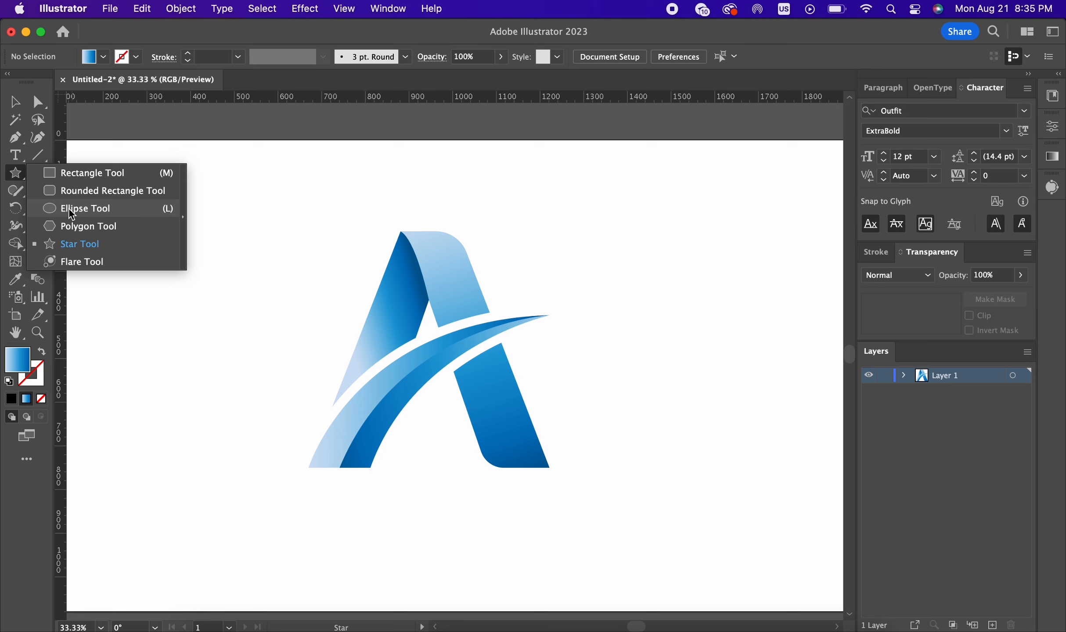
pyautogui.click(69, 209)
pyautogui.moveTo(517, 239); pyautogui.dragTo(568, 291)
# Apply a Pucker & Bloat effect of -50% to the circle to form a four-pointed star.
pyautogui.click(305, 9)
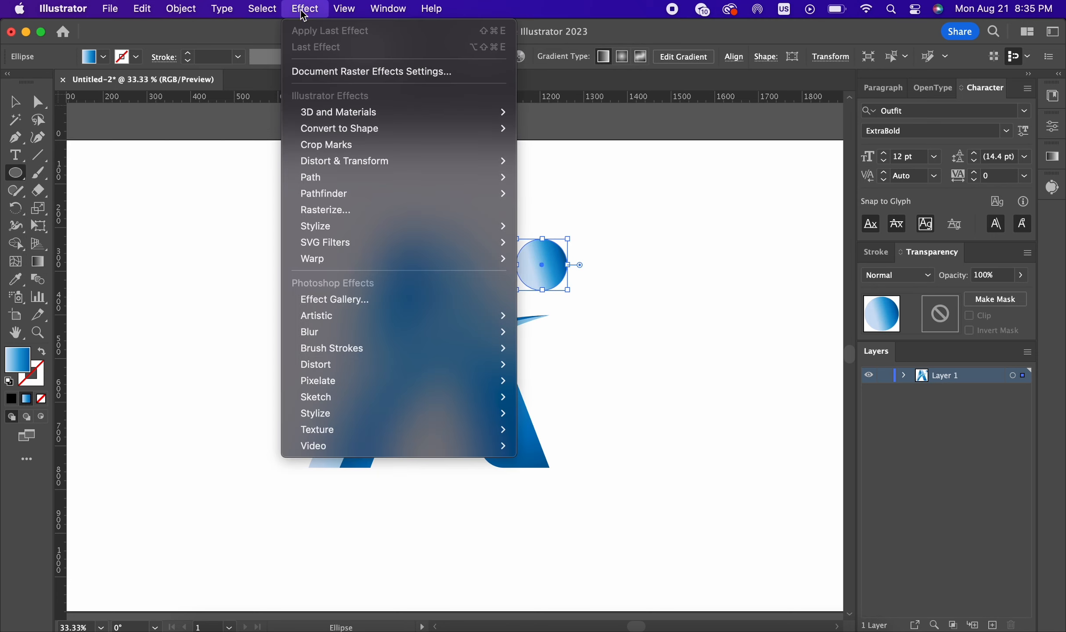
pyautogui.moveTo(410, 159)
pyautogui.click(534, 178)
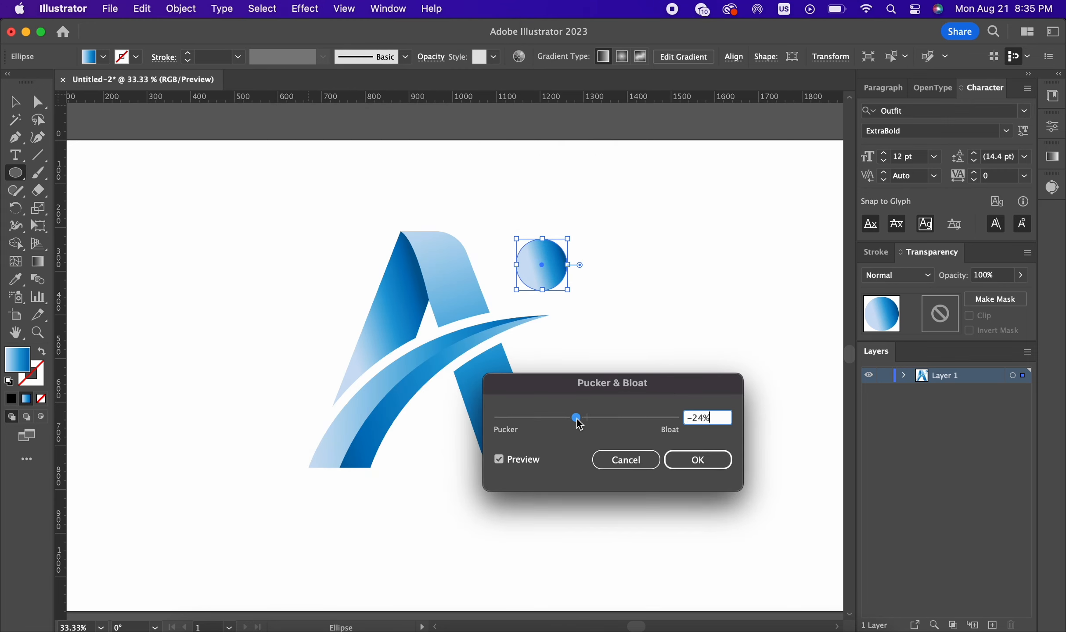
pyautogui.moveTo(576, 419); pyautogui.dragTo(571, 417)
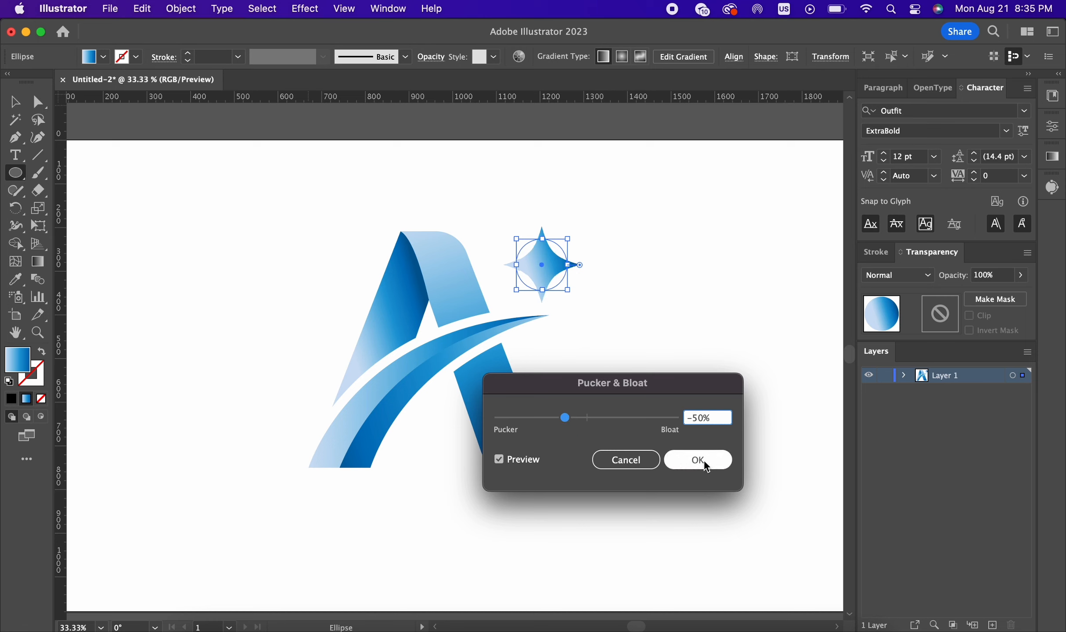
pyautogui.click(703, 460)
# Expand the appearance of the star into an editable path, then deselect it.
pyautogui.click(15, 102)
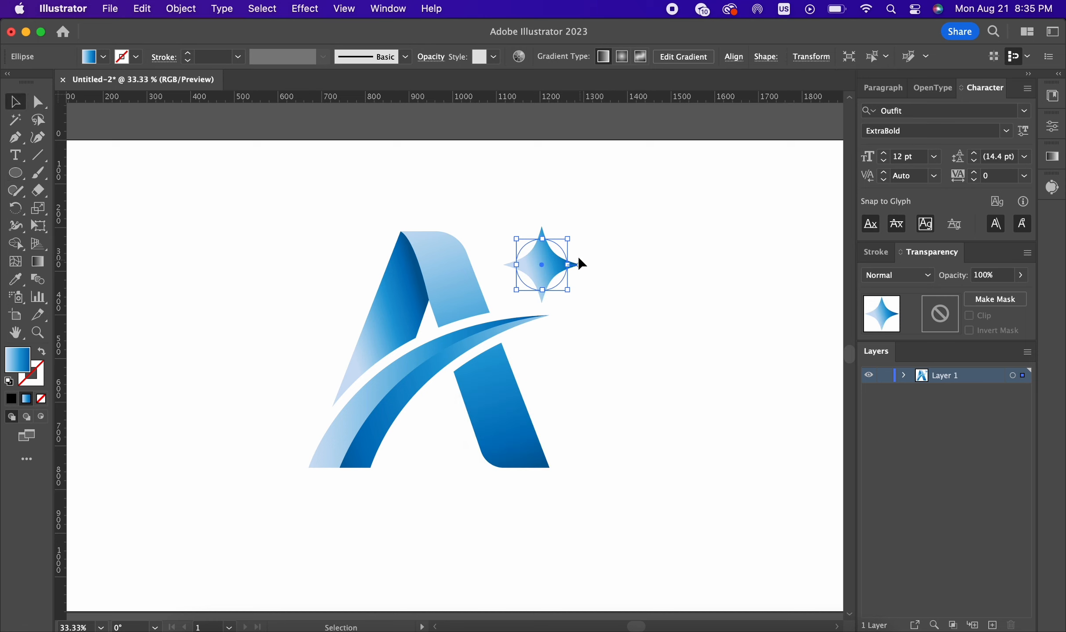
pyautogui.click(178, 14)
pyautogui.click(216, 227)
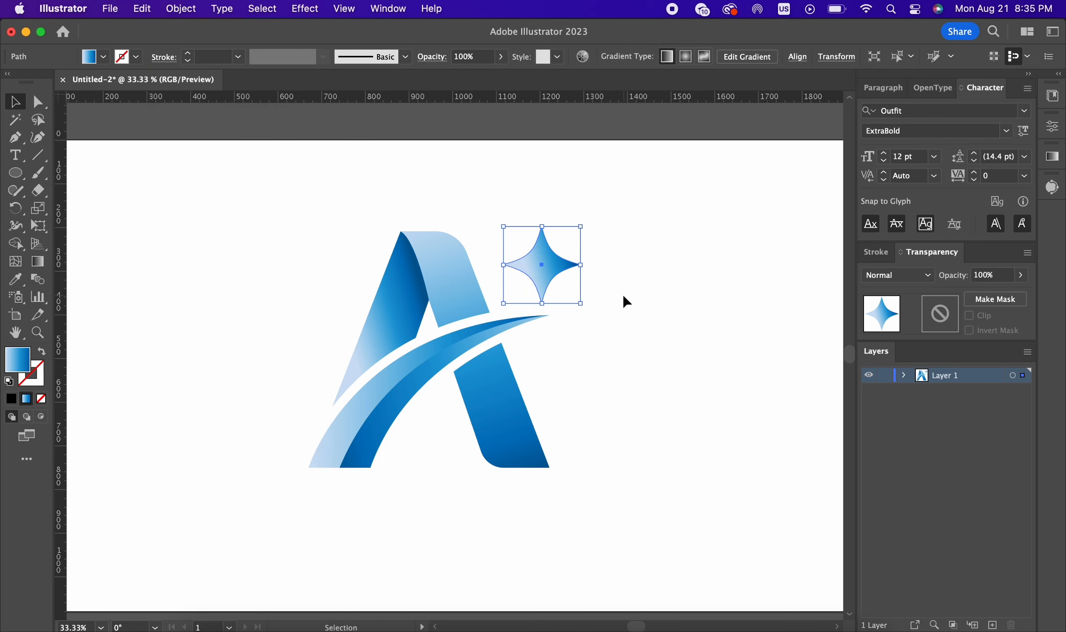
pyautogui.click(626, 303)
# Scale the star down to about half its size and place it just above the swoosh's tip.
pyautogui.click(542, 268)
pyautogui.moveTo(581, 227); pyautogui.dragTo(520, 298)
pyautogui.click(613, 292)
pyautogui.click(575, 250)
pyautogui.scroll(-2, 578, 248)
pyautogui.scroll(-2, 576, 249)
pyautogui.scroll(3, 576, 249)
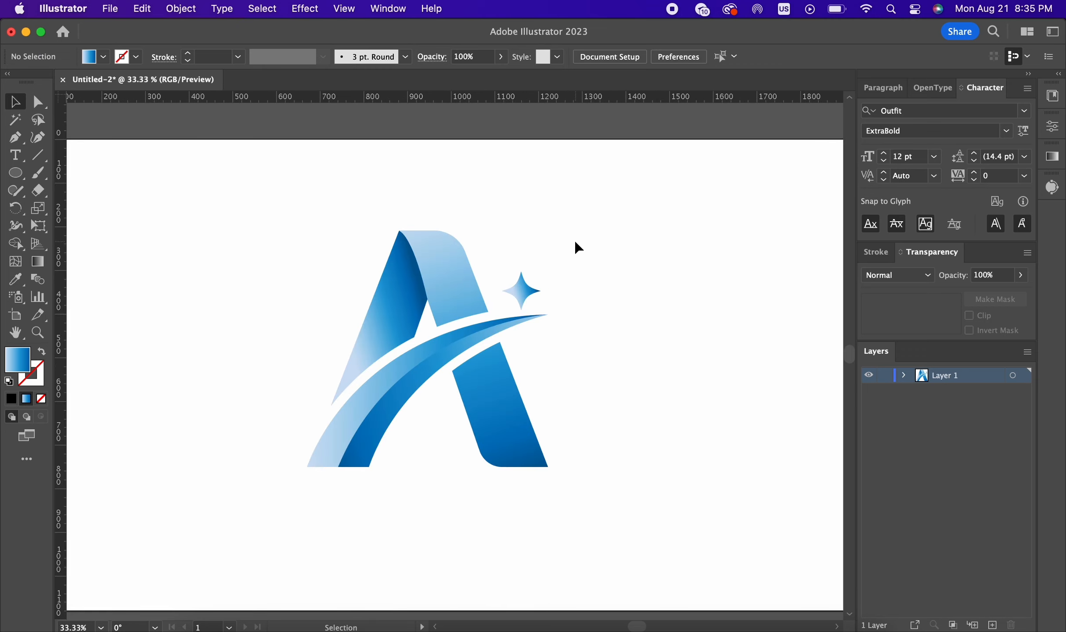
# Duplicate the star, shrink the copy to about half size, and place it above and left of the original, then deselect.
pyautogui.scroll(-2, 576, 249)
pyautogui.scroll(1, 575, 251)
pyautogui.scroll(1, 576, 251)
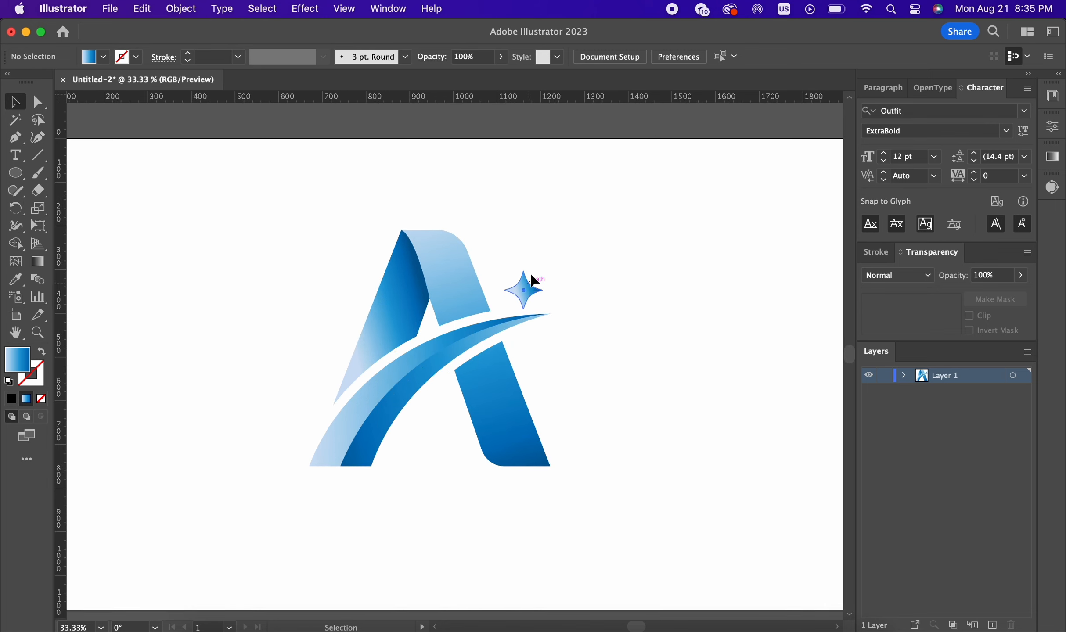
pyautogui.moveTo(529, 282); pyautogui.dragTo(530, 252)
pyautogui.click(543, 251)
pyautogui.click(583, 247)
pyautogui.press('cmd+minus')
pyautogui.scroll(1, 559, 259)
pyautogui.scroll(2, 526, 259)
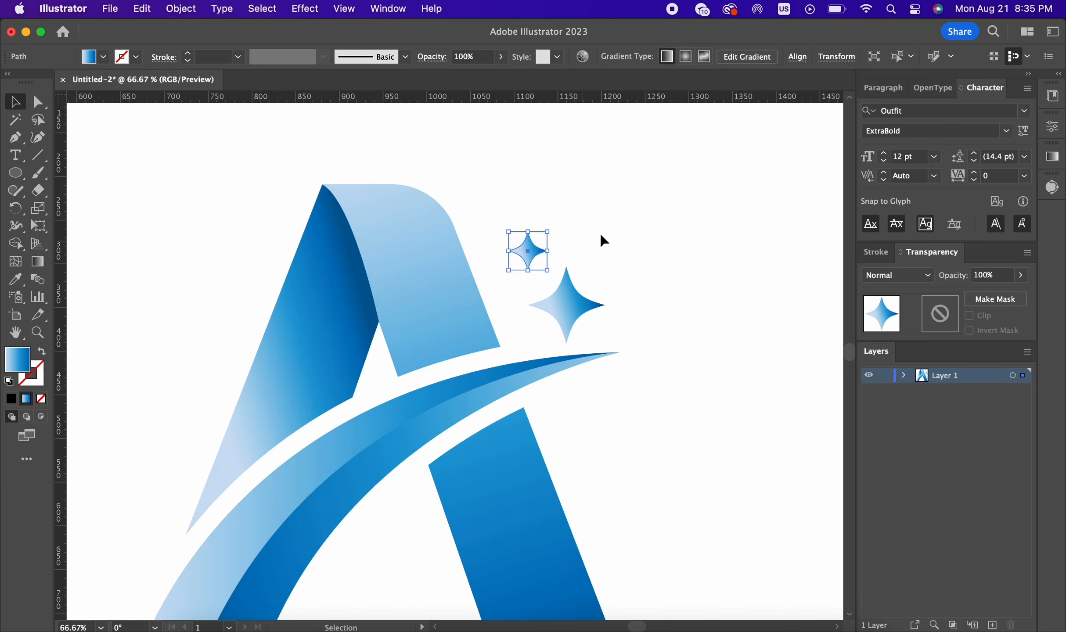
pyautogui.click(658, 265)
pyautogui.press('cmd+0')
pyautogui.scroll(1, 660, 261)
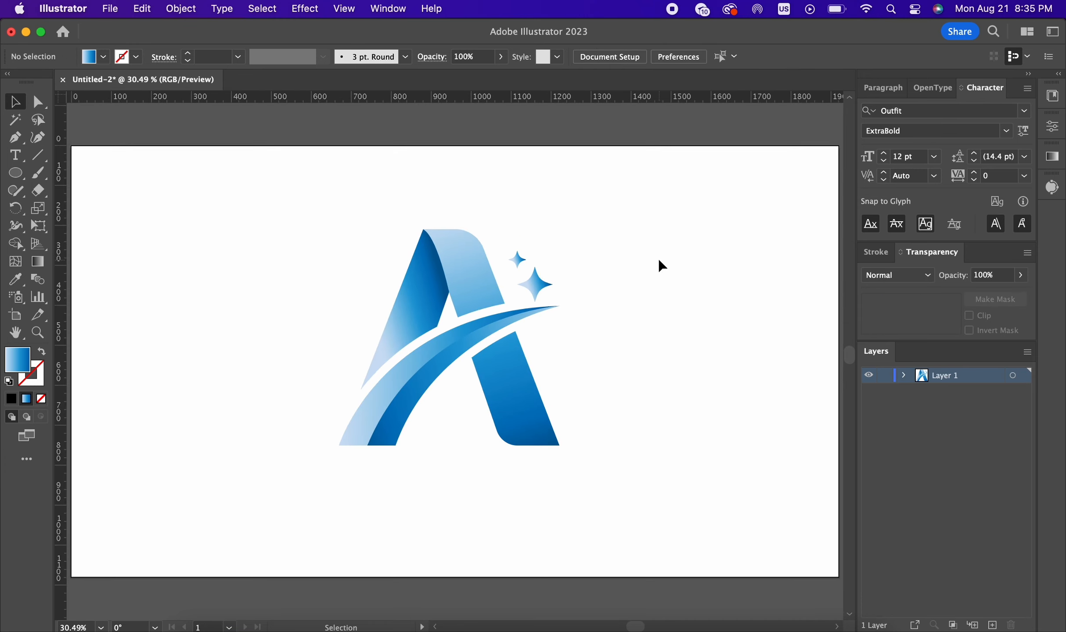
# Recolour the dark end stop of the lower swoosh stripe's gradient with an orange swatch, and delete that stop.
pyautogui.hscroll(2, 619, 250)
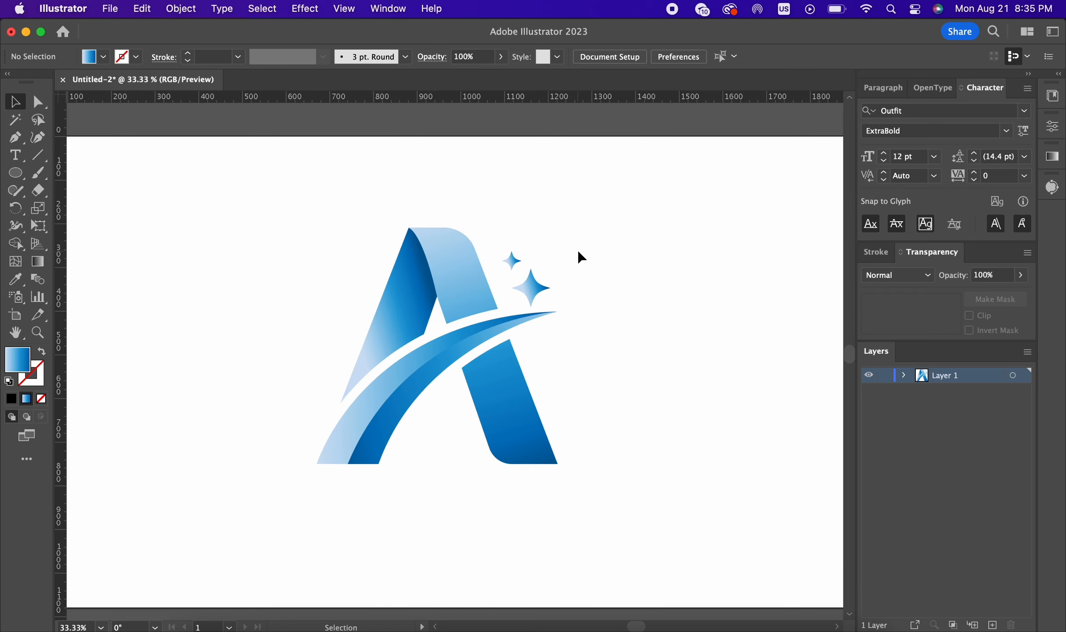
pyautogui.click(471, 348)
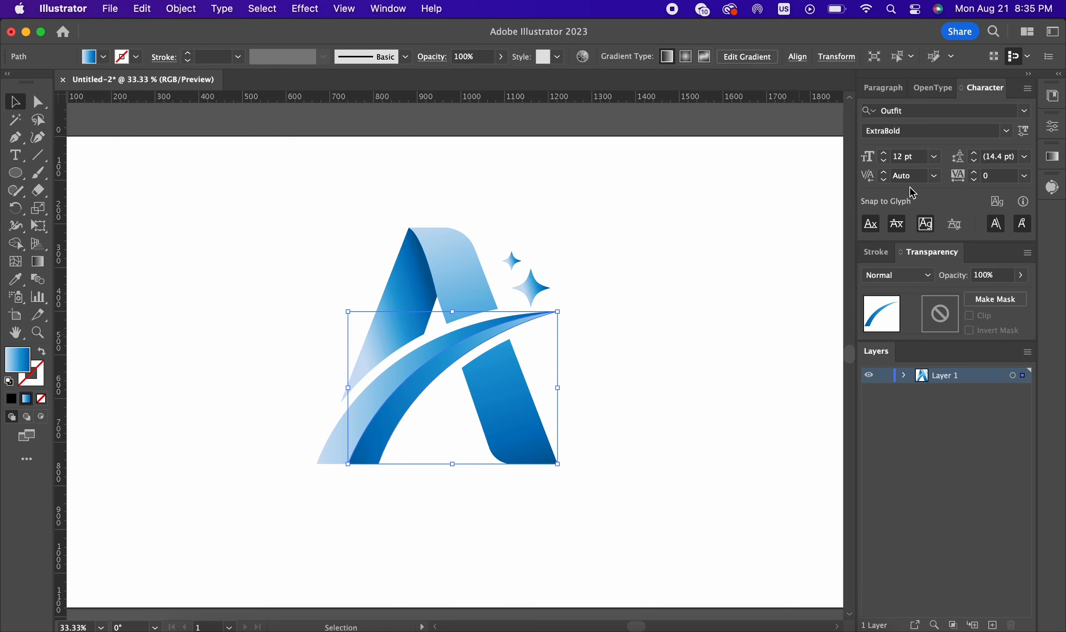
pyautogui.click(1057, 161)
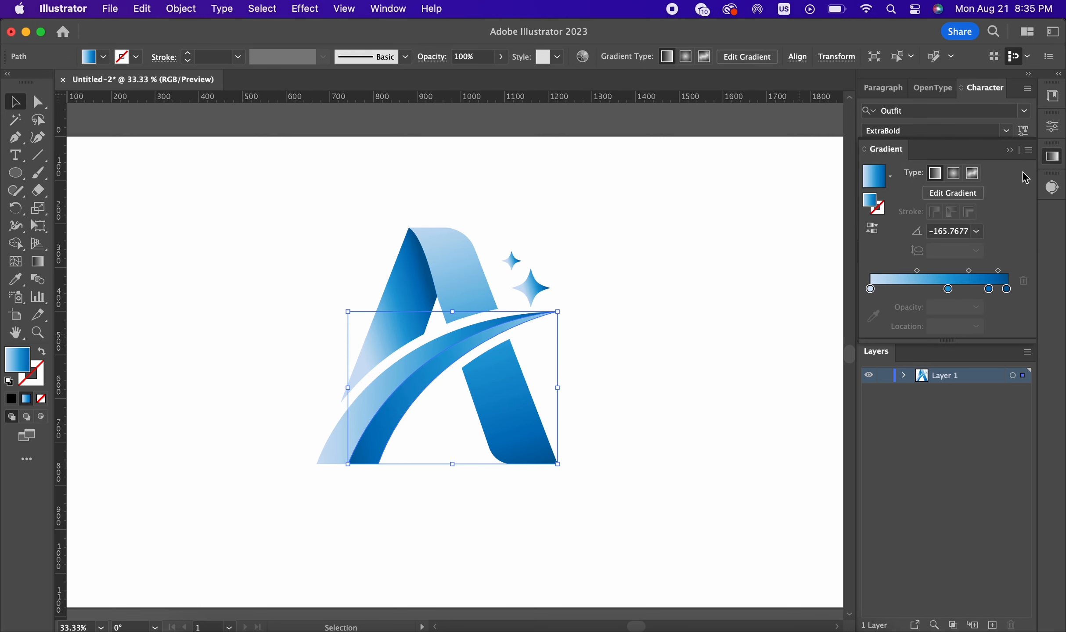
pyautogui.doubleClick(1007, 289)
pyautogui.moveTo(902, 433); pyautogui.dragTo(857, 438)
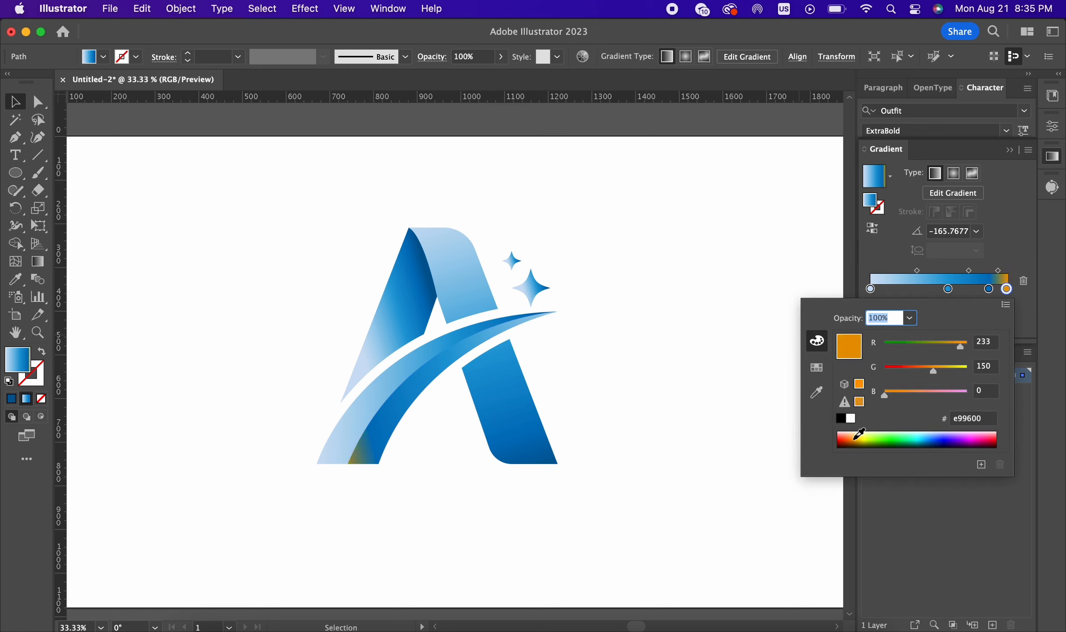
pyautogui.moveTo(1002, 442); pyautogui.dragTo(998, 437)
pyautogui.click(817, 367)
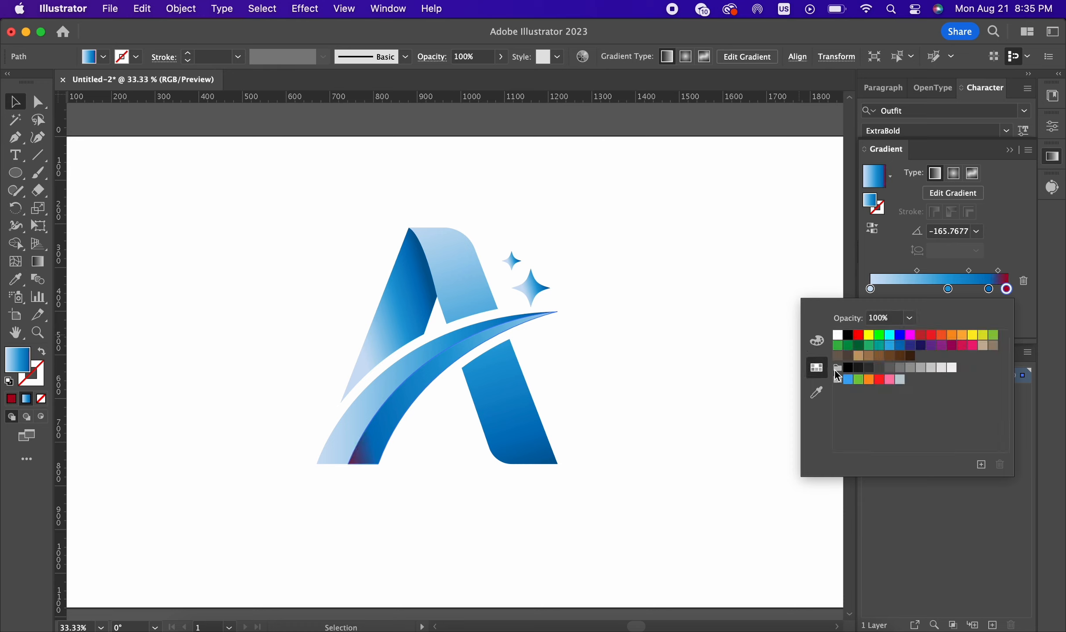
pyautogui.click(949, 337)
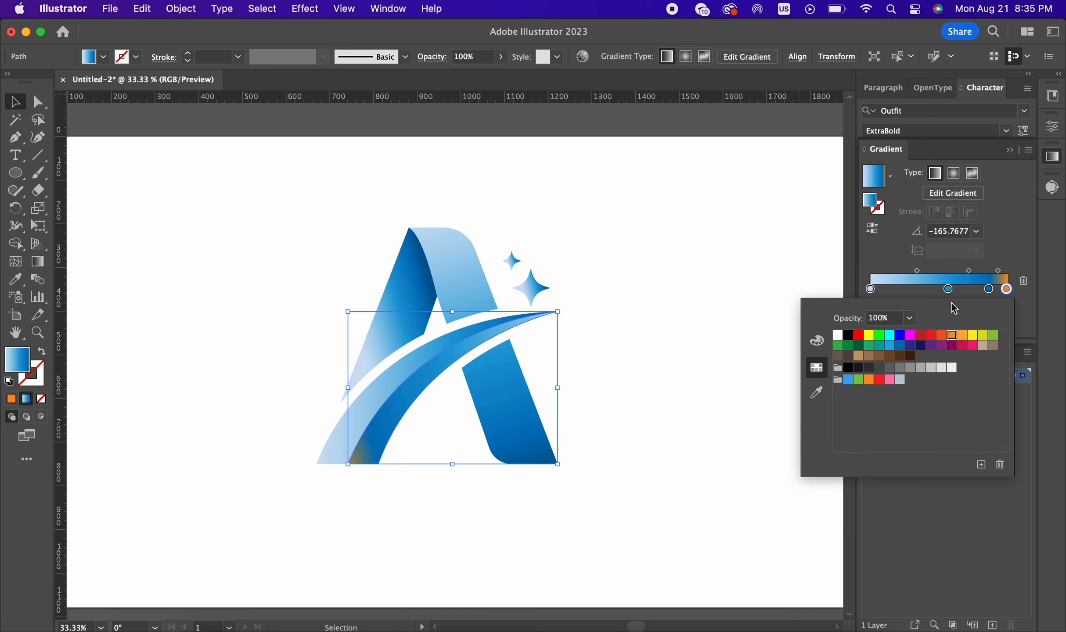
pyautogui.click(991, 297)
pyautogui.click(1024, 281)
# Reduce the lower swoosh stripe's gradient to two stops and colour its end stop light orange.
pyautogui.click(949, 289)
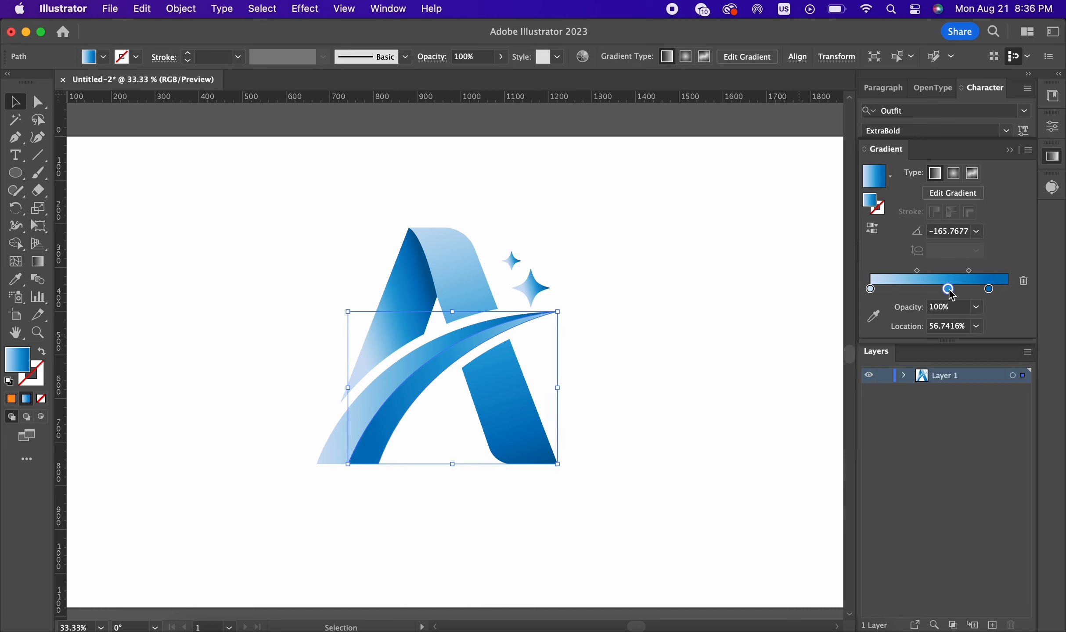
pyautogui.moveTo(948, 289); pyautogui.dragTo(1012, 294)
pyautogui.doubleClick(1008, 289)
pyautogui.click(963, 346)
pyautogui.click(973, 346)
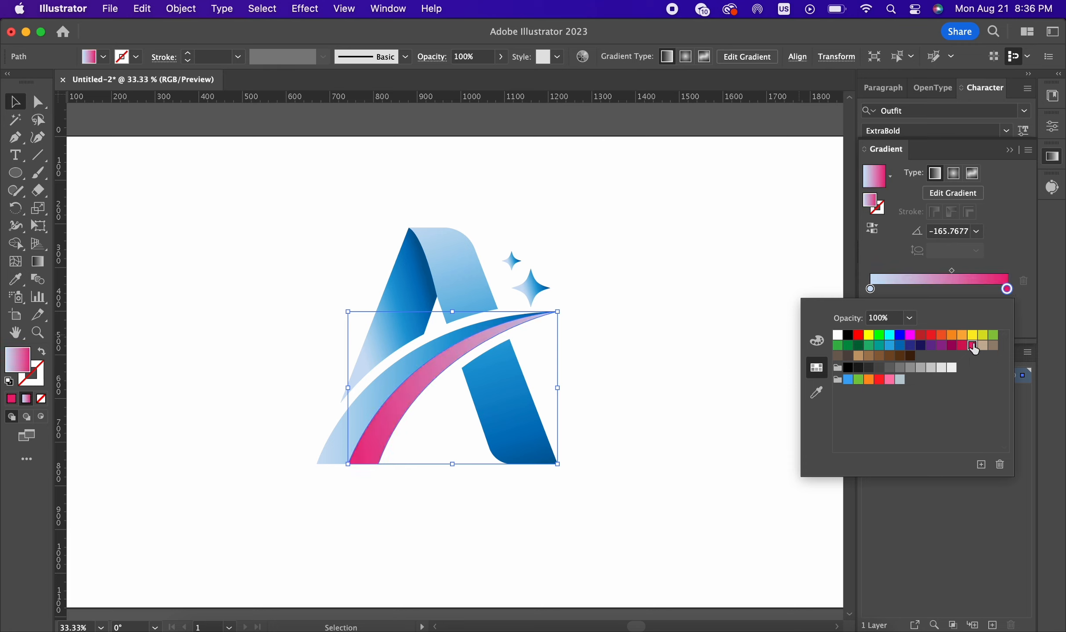
pyautogui.click(960, 335)
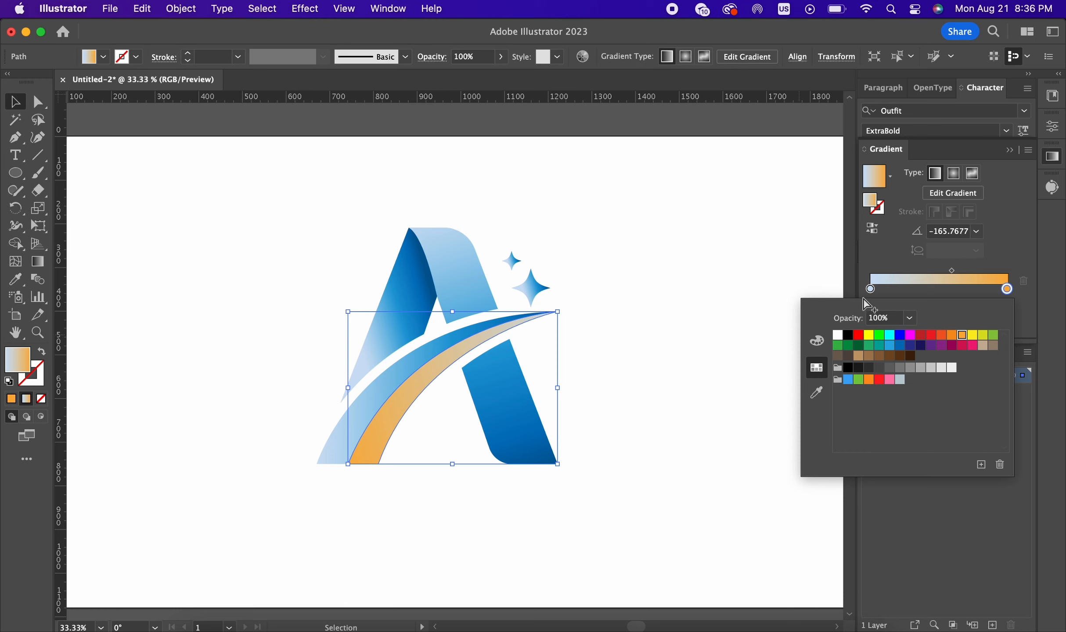
# Set the start stop of the lower swoosh stripe's gradient to yellow and deselect the stripe.
pyautogui.doubleClick(871, 289)
pyautogui.click(941, 339)
pyautogui.click(971, 338)
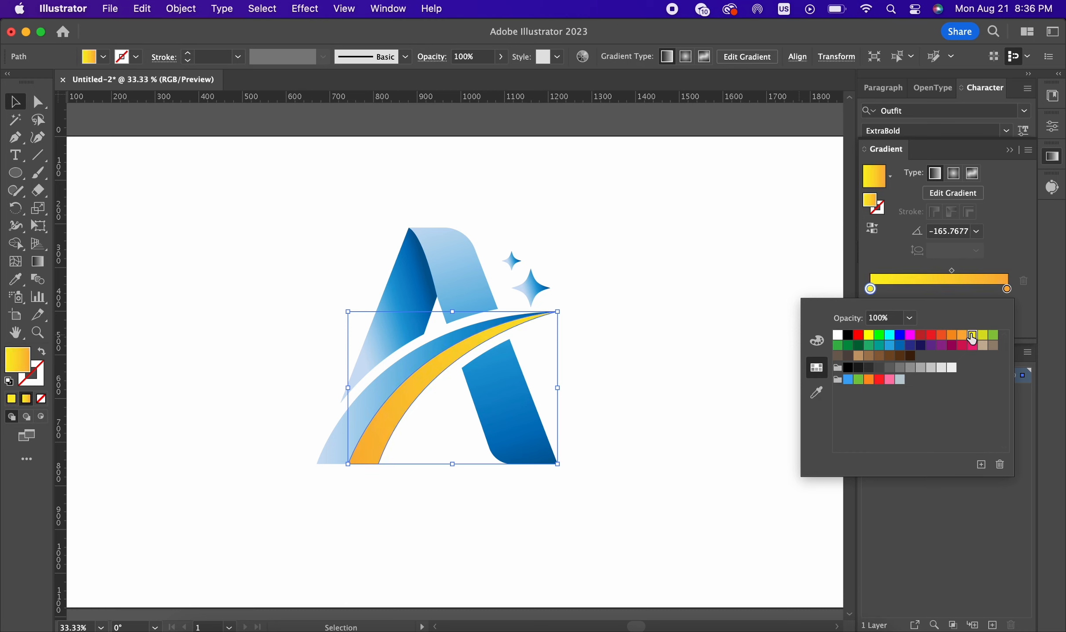
pyautogui.click(11, 101)
pyautogui.click(611, 238)
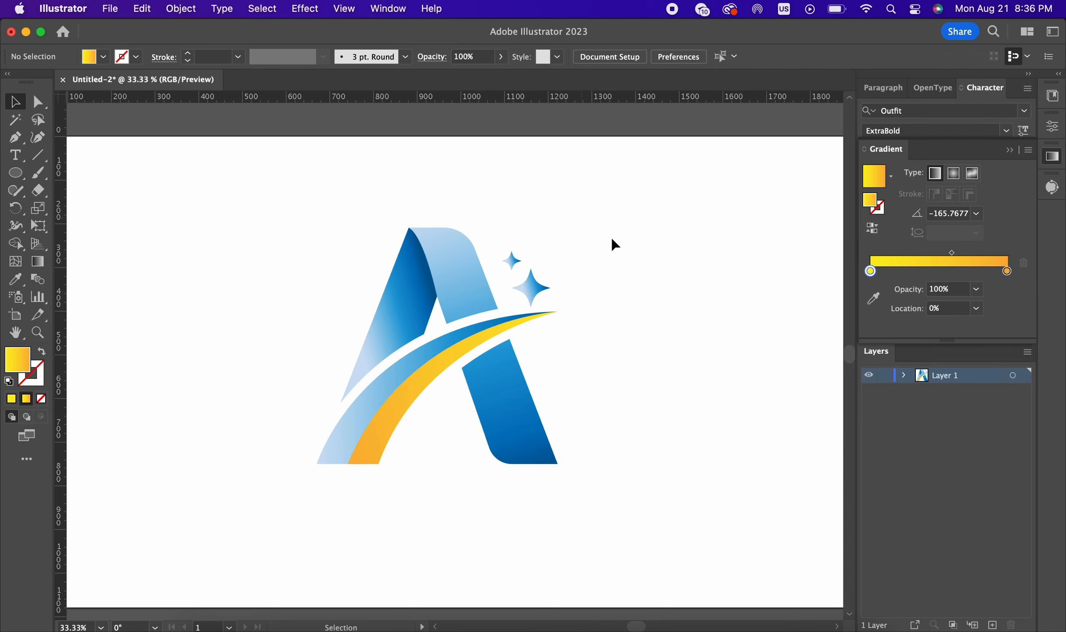
# Copy the yellow-to-orange gradient from the lower swoosh stripe onto the upper stripe with the Eyedropper, and deselect.
pyautogui.scroll(-2, 611, 244)
pyautogui.scroll(1, 455, 307)
pyautogui.click(535, 313)
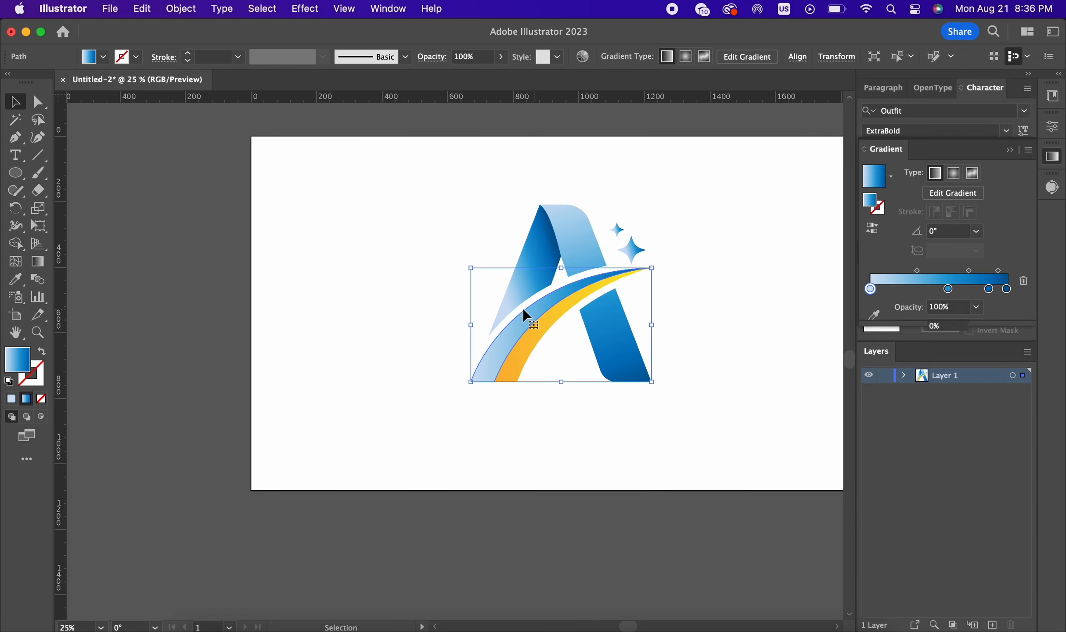
pyautogui.click(17, 279)
pyautogui.click(551, 327)
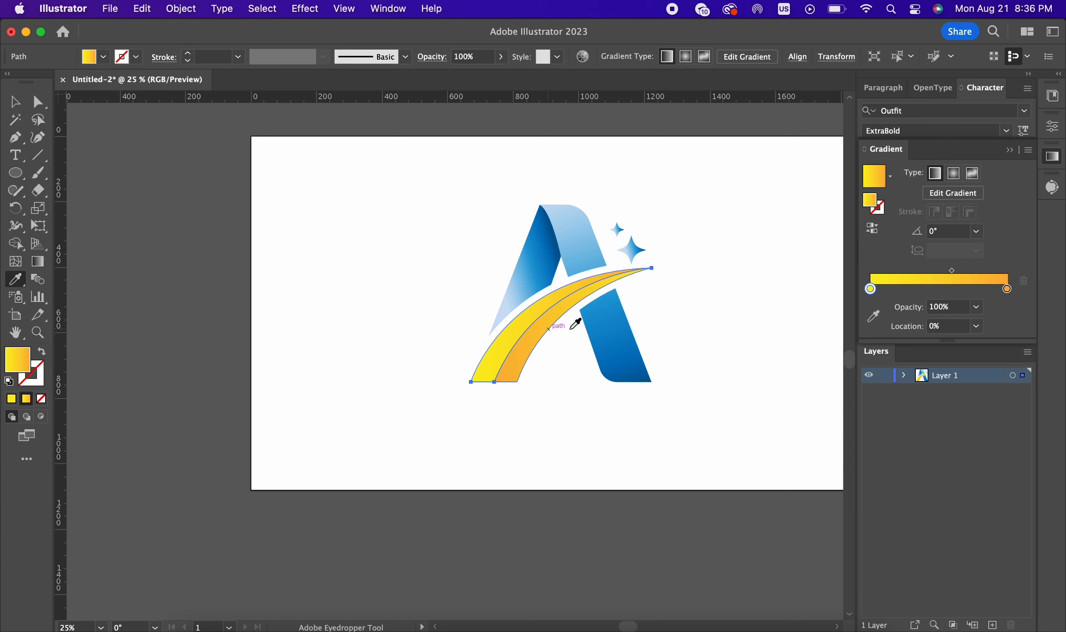
pyautogui.click(16, 101)
pyautogui.click(403, 314)
pyautogui.scroll(-2, 420, 324)
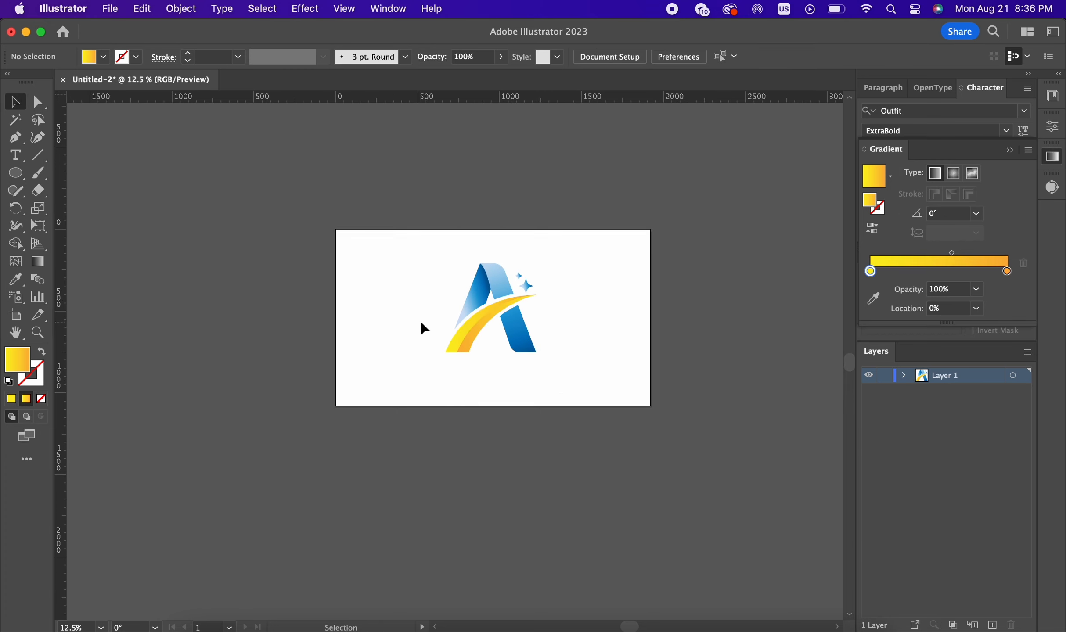
# Redirect the upper swoosh stripe's gradient to about 70.5°, running from yellow at the base to orange near the tip.
pyautogui.scroll(1, 465, 323)
pyautogui.scroll(1, 465, 322)
pyautogui.click(467, 324)
pyautogui.click(38, 262)
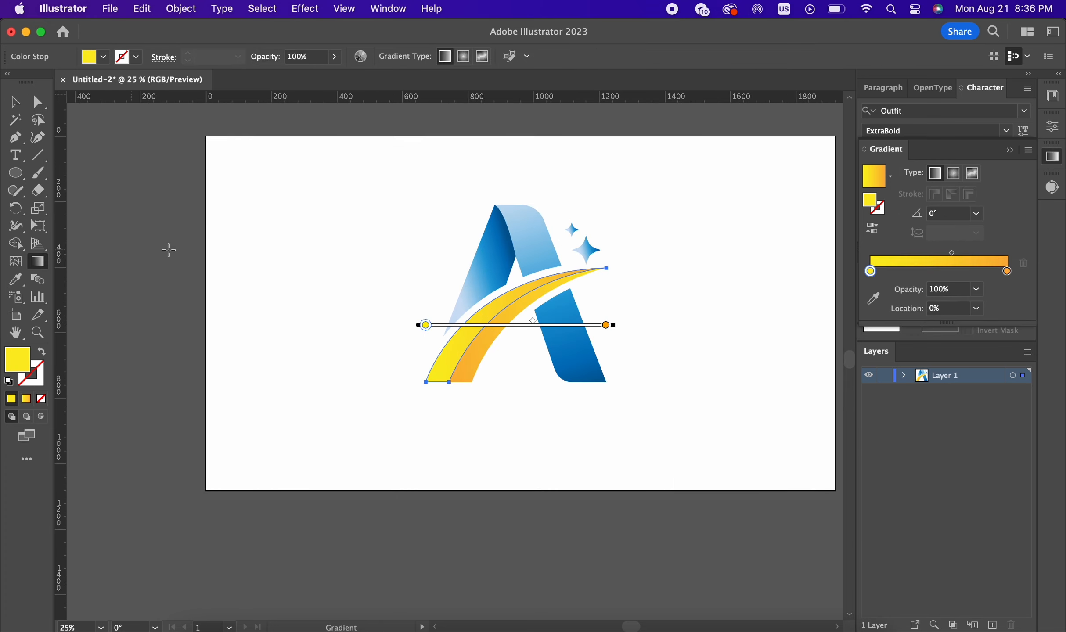
pyautogui.moveTo(535, 251); pyautogui.dragTo(414, 343)
pyautogui.moveTo(447, 411)
pyautogui.mouseDown()
pyautogui.moveTo(472, 329)
pyautogui.moveTo(523, 247)
pyautogui.moveTo(502, 256)
pyautogui.moveTo(540, 257)
pyautogui.mouseUp()
pyautogui.click(15, 105)
pyautogui.click(250, 226)
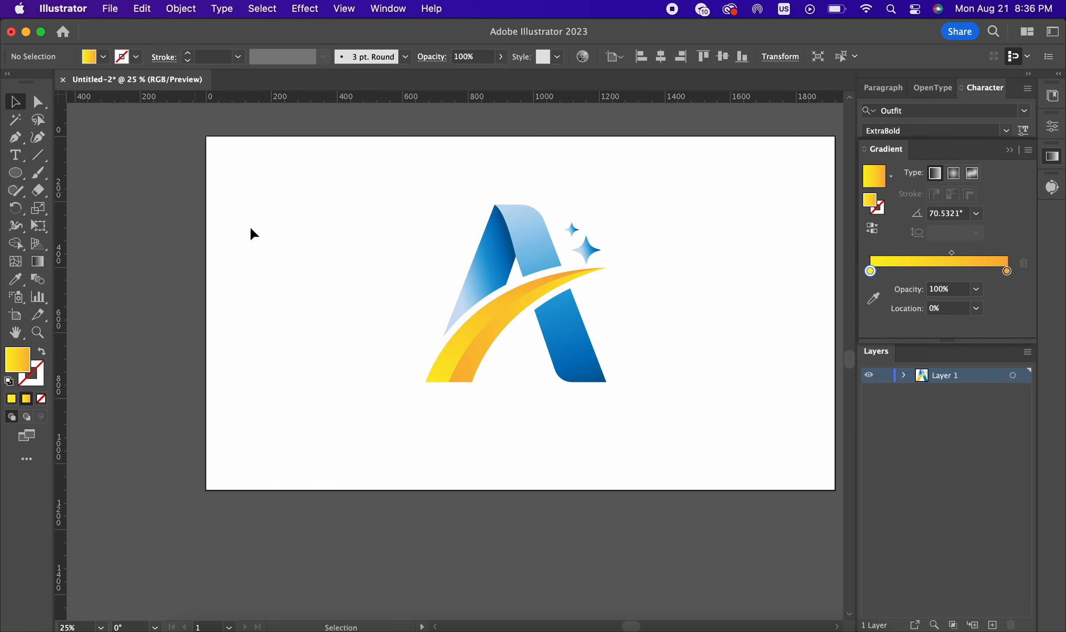
# Set the end stop of the lower swoosh stripe's gradient to the red-orange swatch R=241 G=90 B=36.
pyautogui.scroll(-2, 341, 321)
pyautogui.scroll(2, 422, 318)
pyautogui.click(434, 323)
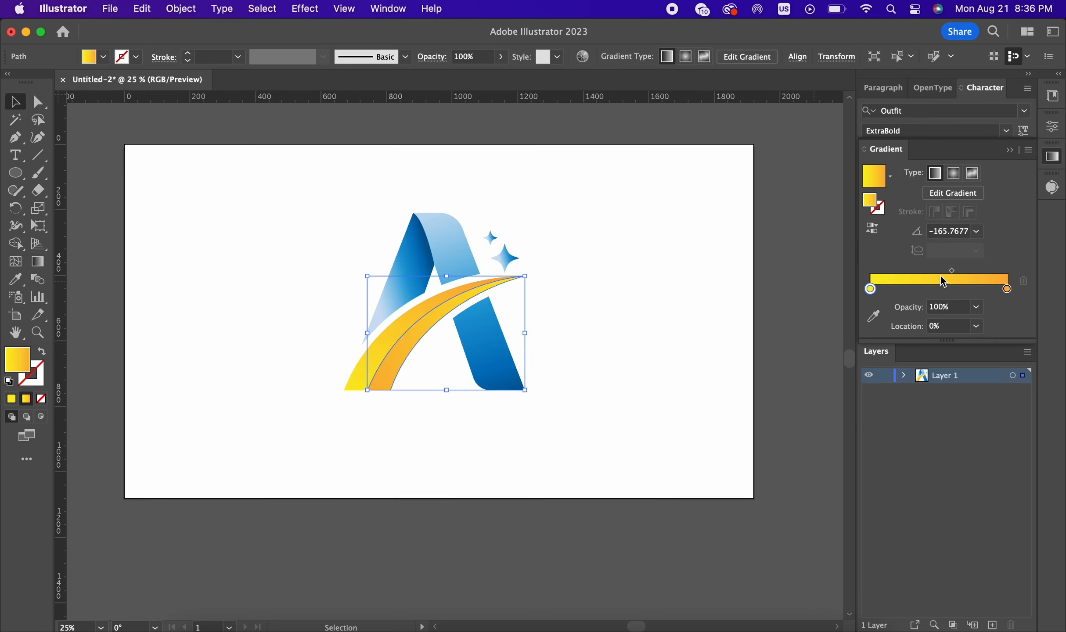
pyautogui.doubleClick(1007, 289)
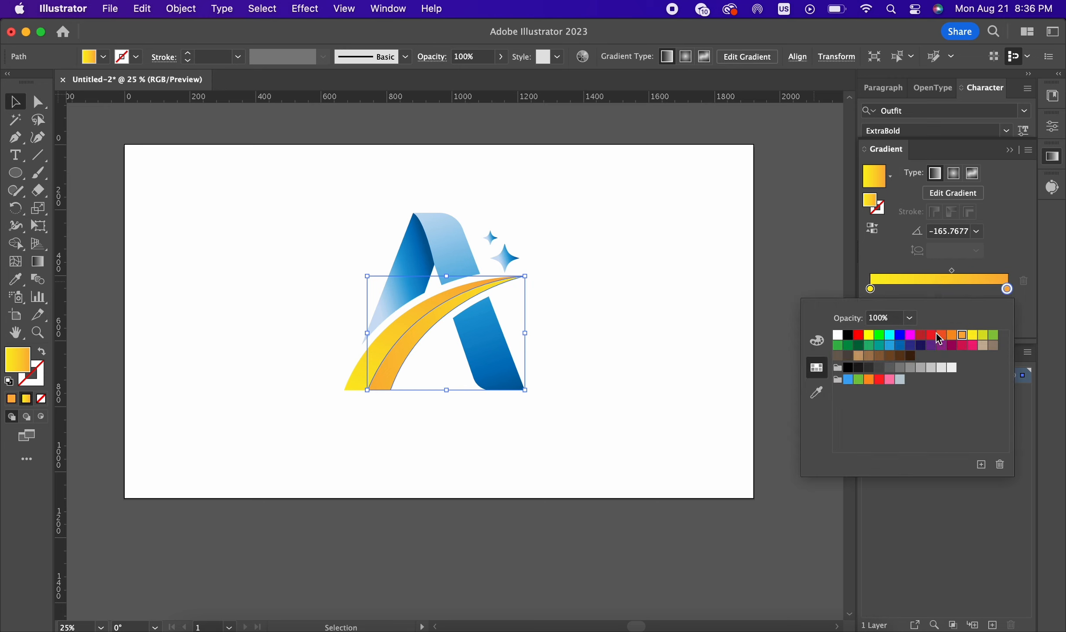
pyautogui.click(940, 337)
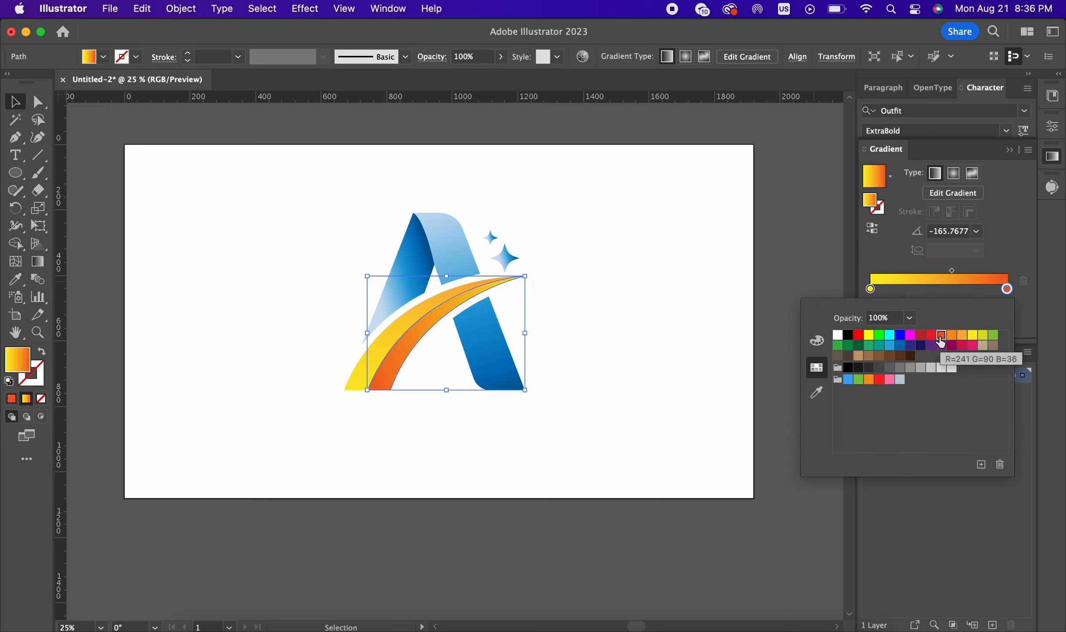
# Set the start stop of the lower swoosh stripe's gradient to the light orange swatch and deselect.
pyautogui.click(874, 295)
pyautogui.doubleClick(871, 289)
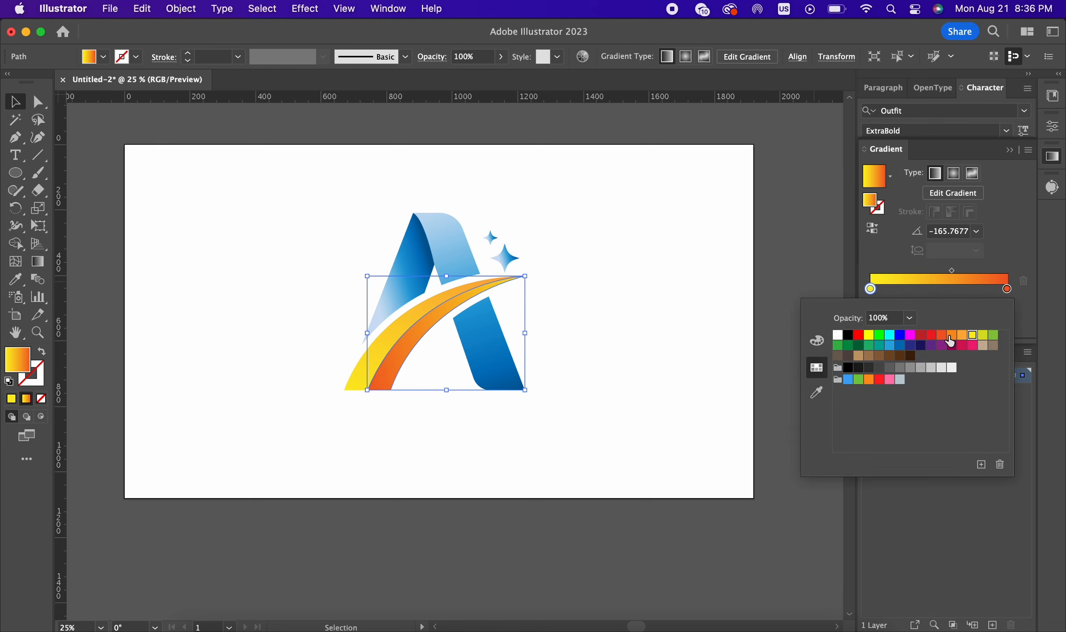
pyautogui.click(949, 337)
pyautogui.click(957, 337)
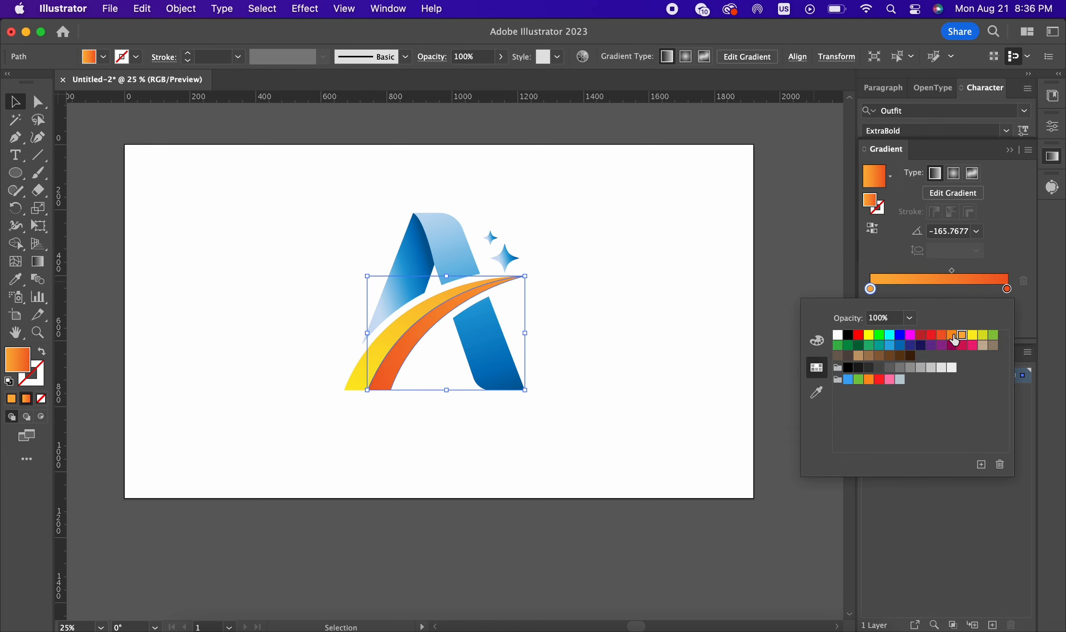
pyautogui.click(608, 320)
pyautogui.click(574, 310)
# Apply the lower stripe's orange-to-red gradient to the upper swoosh stripe with the Eyedropper.
pyautogui.scroll(1, 445, 326)
pyautogui.scroll(-1, 595, 347)
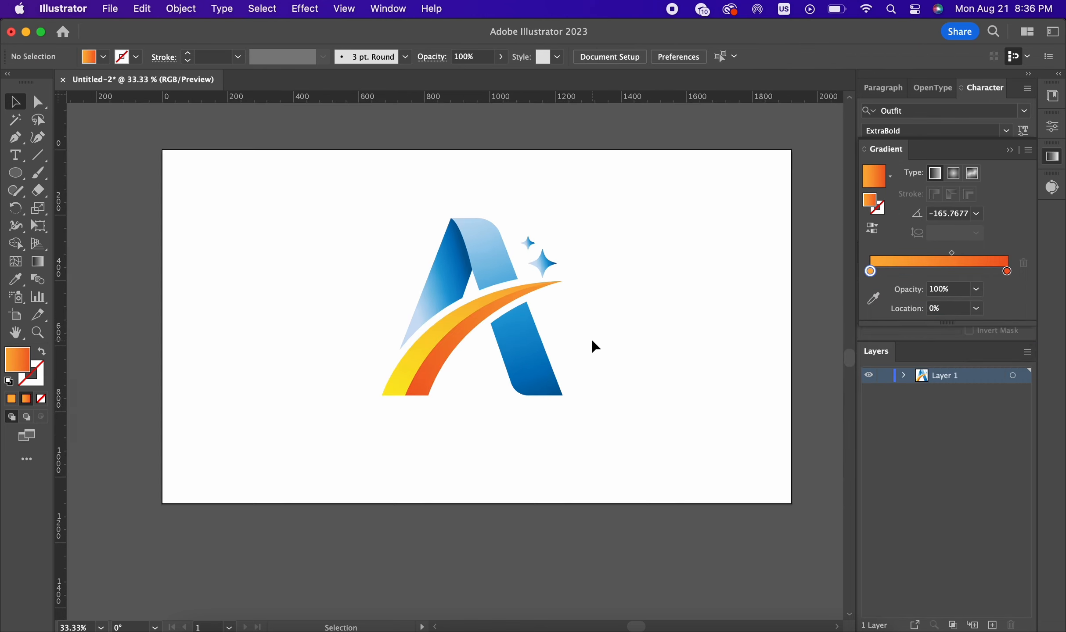
pyautogui.scroll(-1, 591, 345)
pyautogui.scroll(1, 471, 345)
pyautogui.click(470, 336)
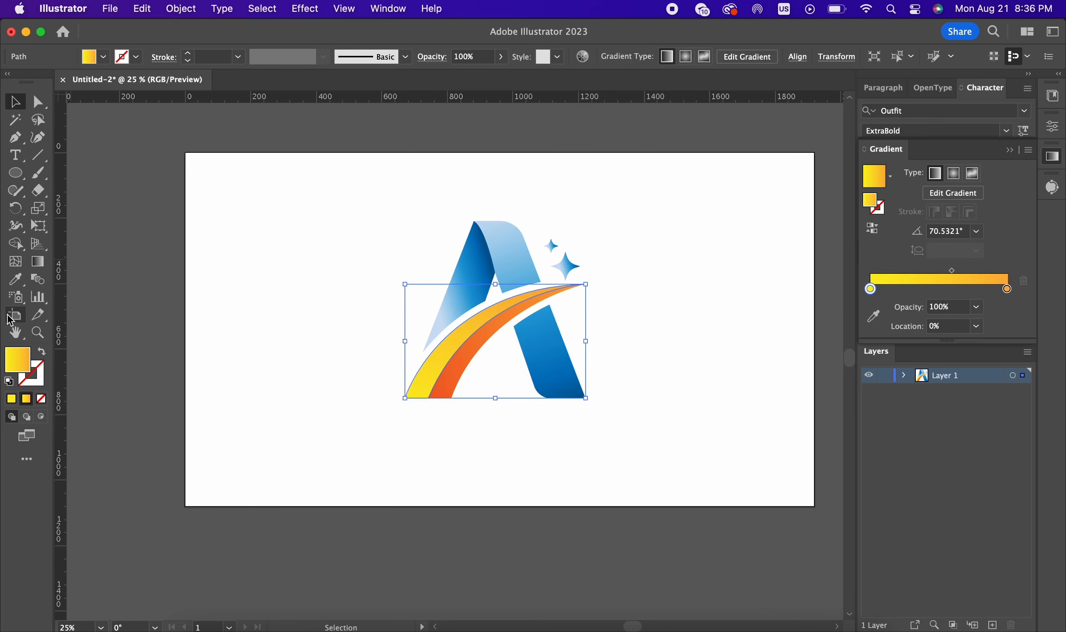
pyautogui.click(16, 279)
pyautogui.click(470, 337)
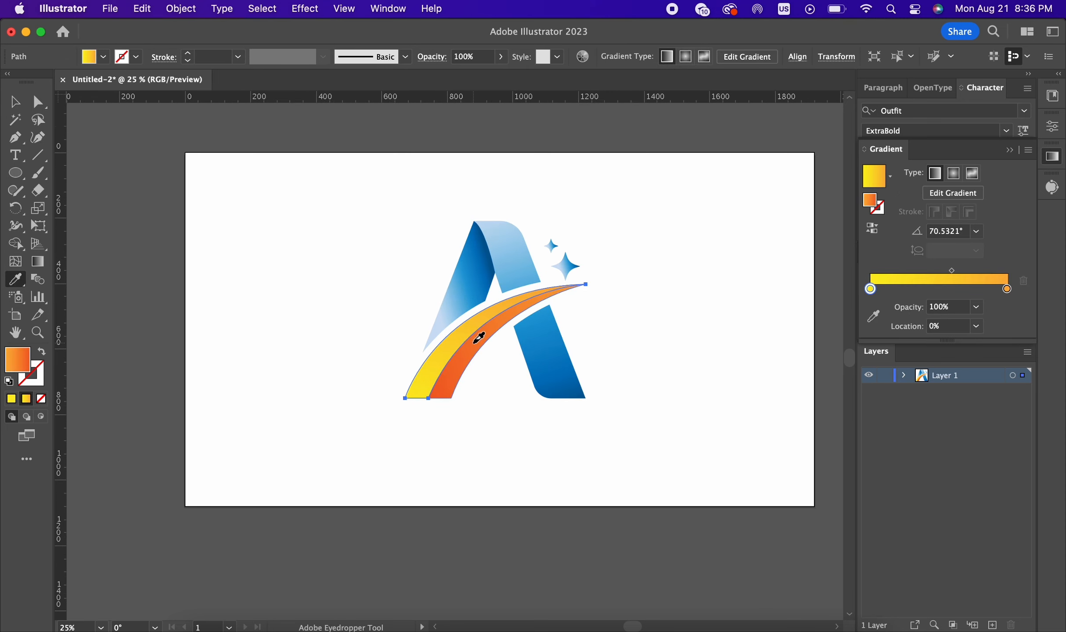
pyautogui.click(17, 101)
# Redraw the upper swoosh stripe's gradient at about 71°, with light orange at the base and red-orange toward the tip, and deselect.
pyautogui.scroll(1, 464, 357)
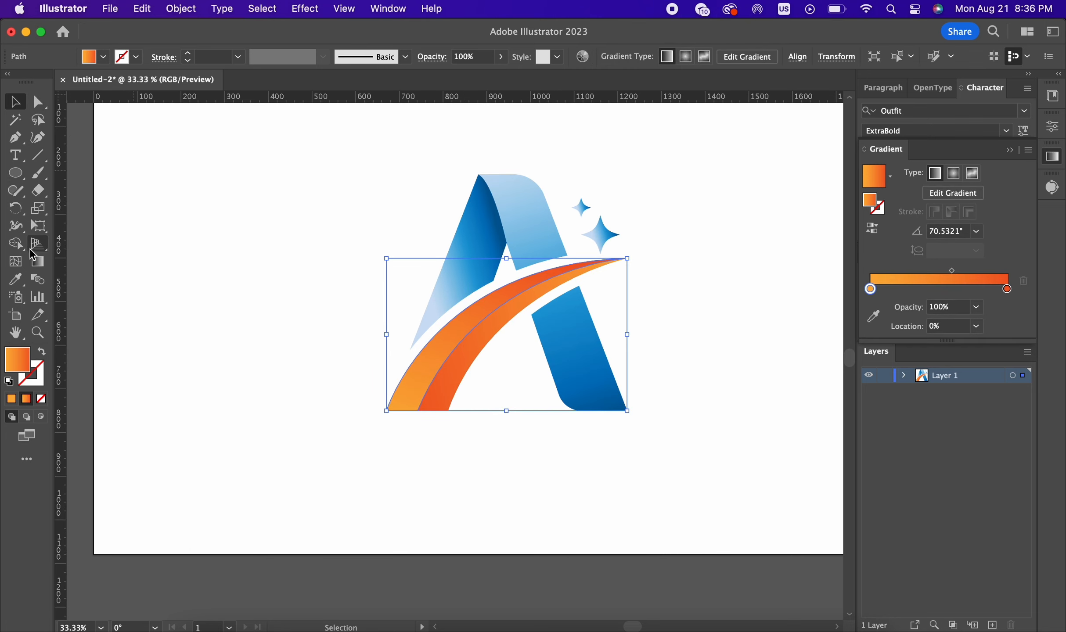
pyautogui.click(37, 262)
pyautogui.moveTo(629, 221); pyautogui.dragTo(374, 352)
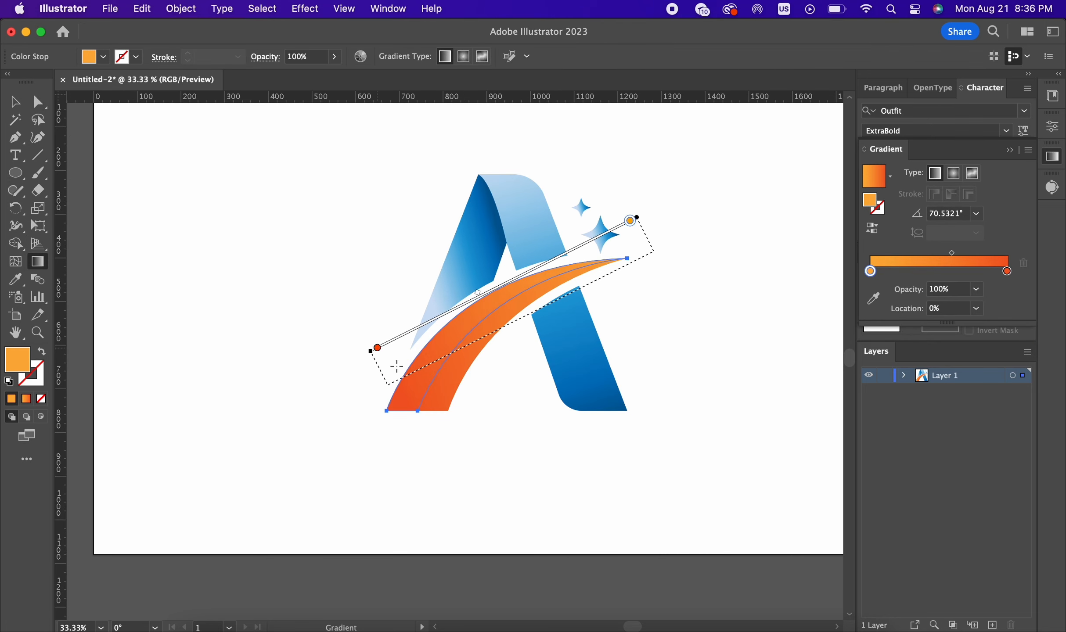
pyautogui.moveTo(393, 445); pyautogui.dragTo(409, 354)
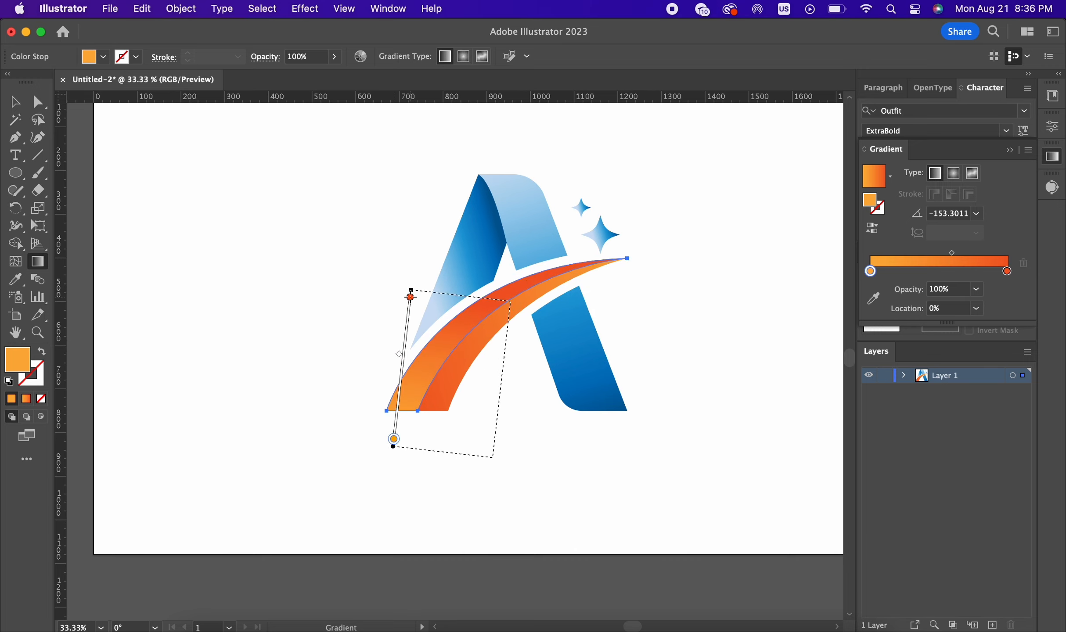
pyautogui.moveTo(480, 410); pyautogui.dragTo(551, 207)
pyautogui.click(22, 100)
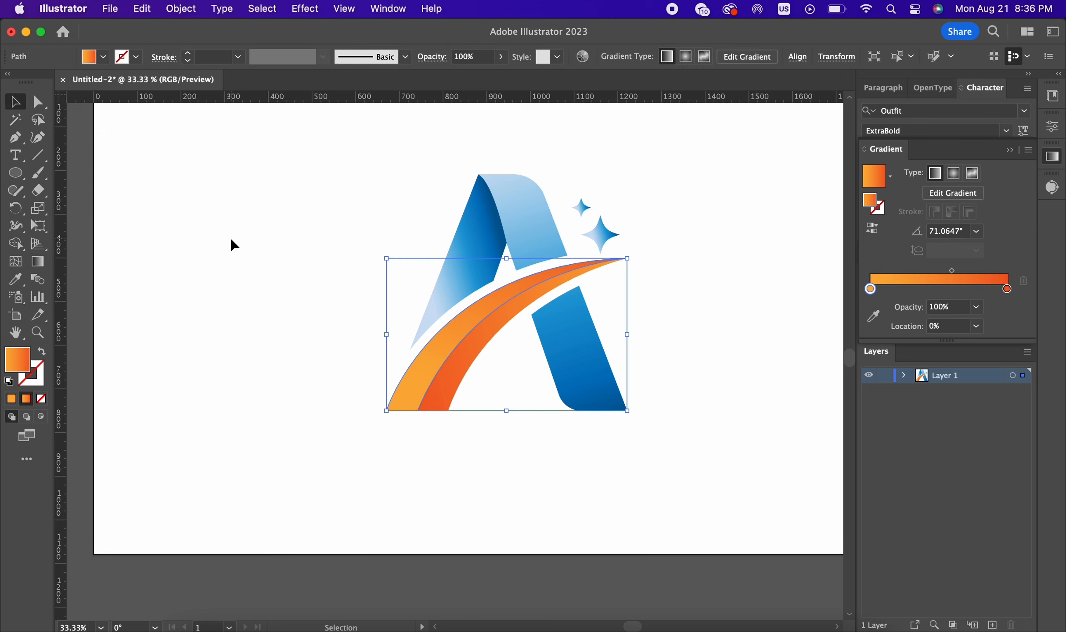
pyautogui.click(231, 243)
pyautogui.press('super+minus')
pyautogui.press('super+plus')
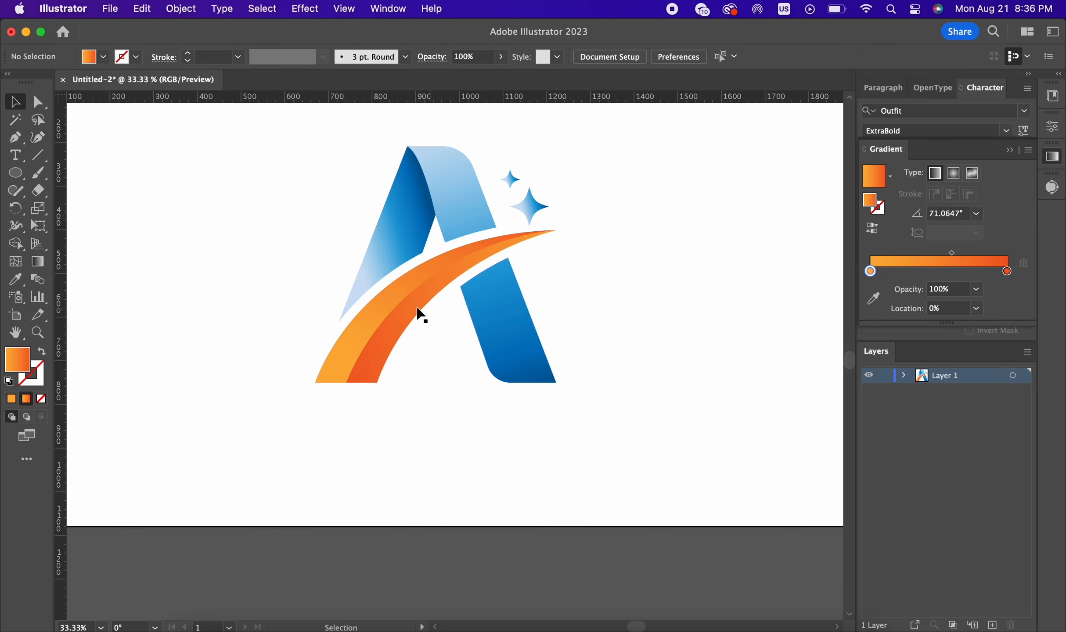
# Redraw the lower swoosh stripe's gradient at about -94°, with light orange at the upper end and red-orange at the base, and deselect.
pyautogui.click(419, 312)
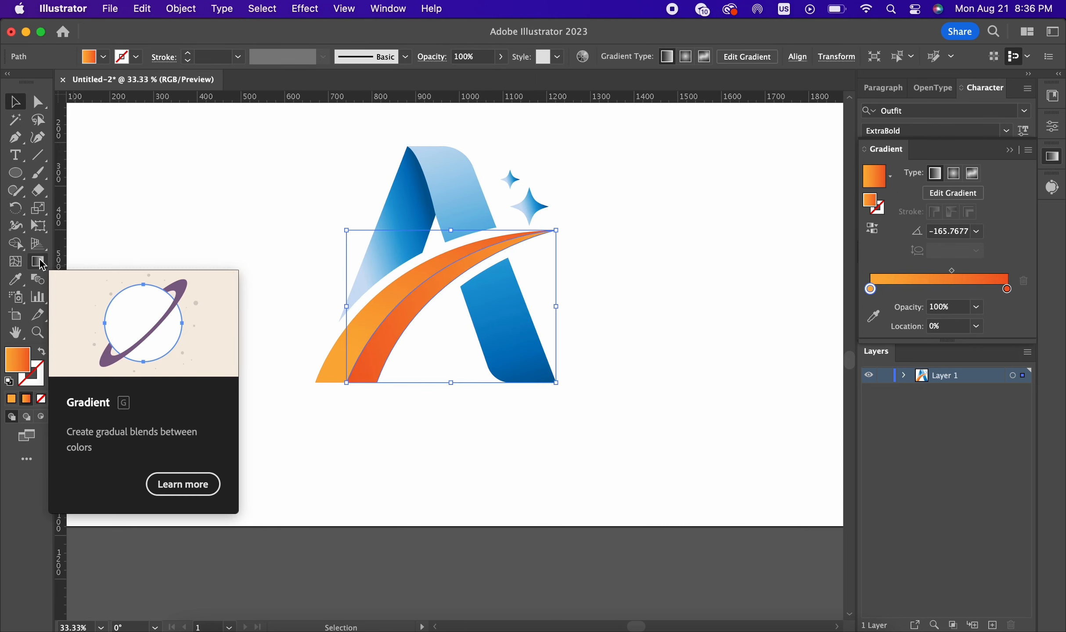
pyautogui.click(46, 267)
pyautogui.moveTo(369, 244); pyautogui.dragTo(445, 384)
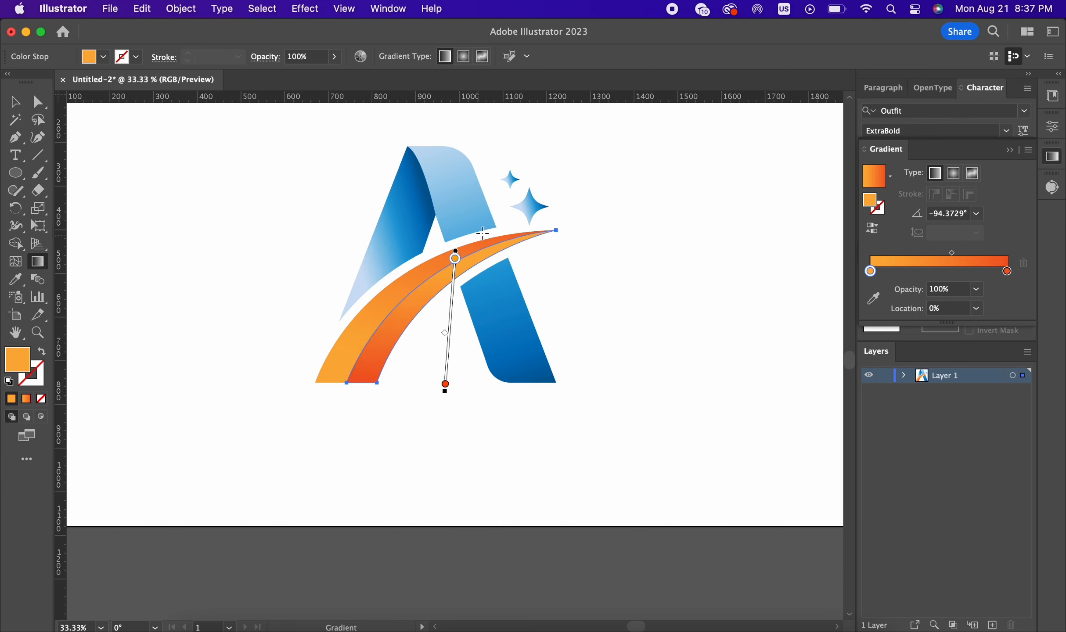
pyautogui.click(14, 102)
pyautogui.click(725, 352)
pyautogui.scroll(-3, 650, 285)
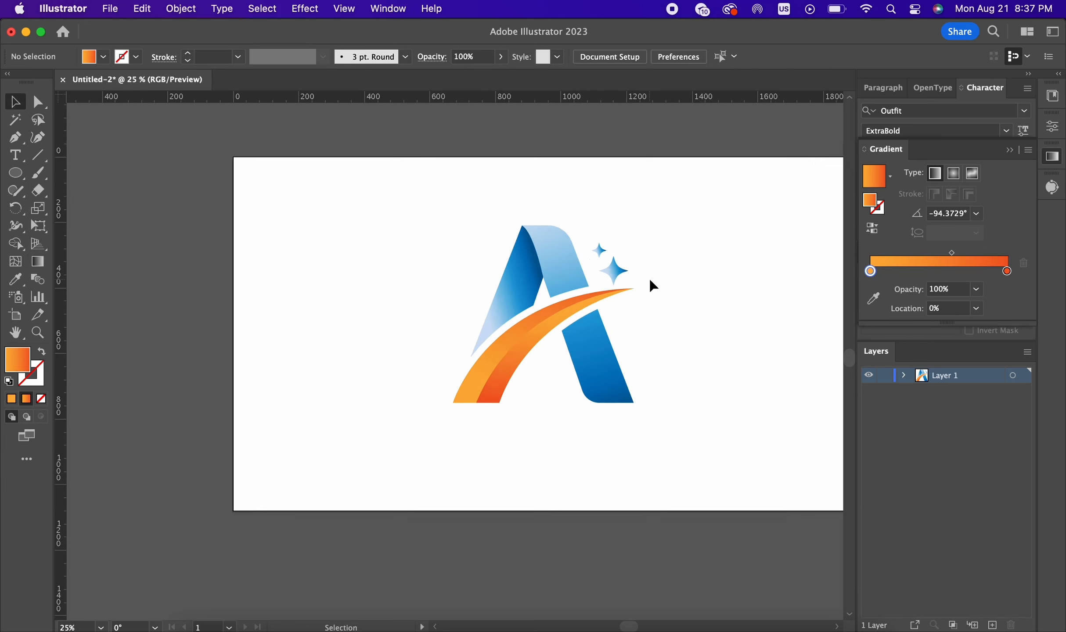
# Apply the swoosh's orange gradient to the larger star with the Eyedropper and deselect it.
pyautogui.scroll(3, 622, 281)
pyautogui.click(616, 274)
pyautogui.click(16, 283)
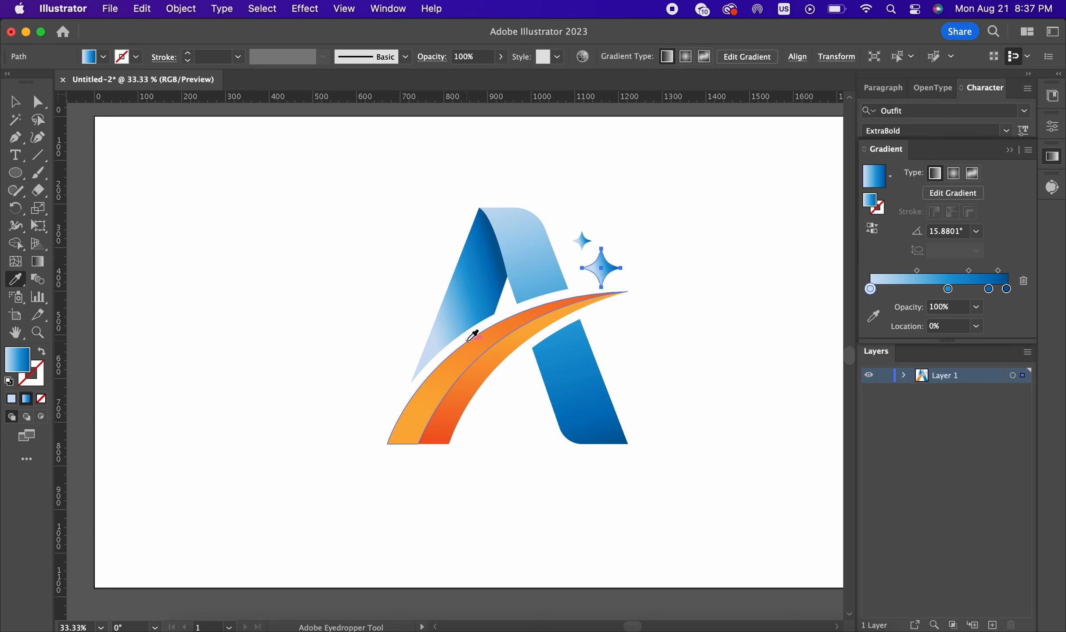
pyautogui.click(474, 333)
pyautogui.press('v')
pyautogui.click(167, 172)
# Group all the logo artwork and scale the group up slightly in the middle of the artboard.
pyautogui.scroll(-4, 566, 228)
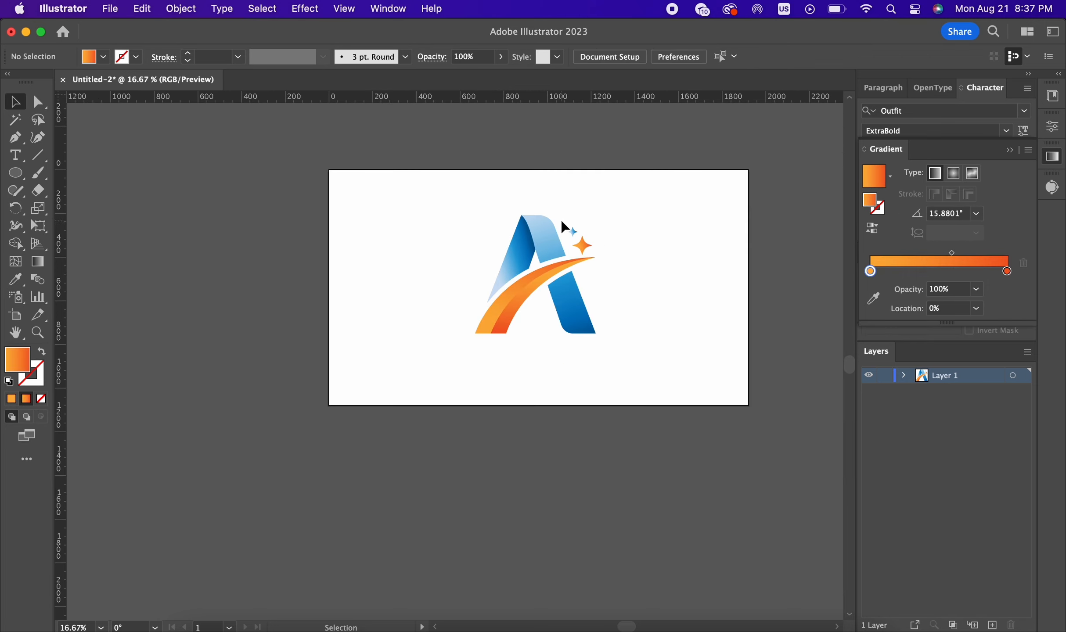
pyautogui.scroll(3, 631, 233)
pyautogui.scroll(-2, 631, 233)
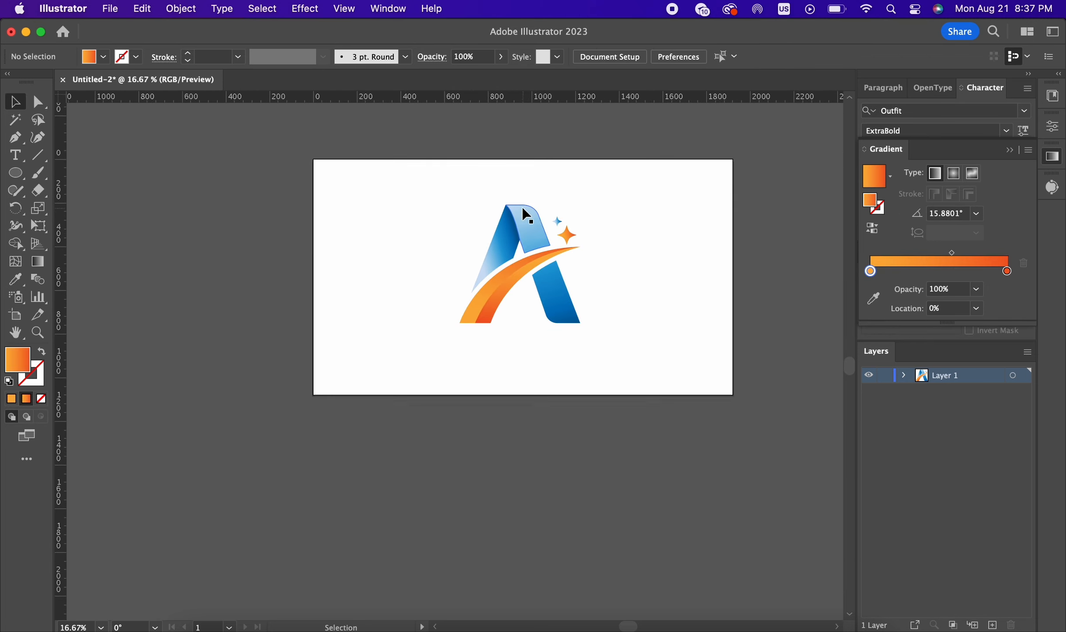
pyautogui.press('super+a')
pyautogui.press('super+g')
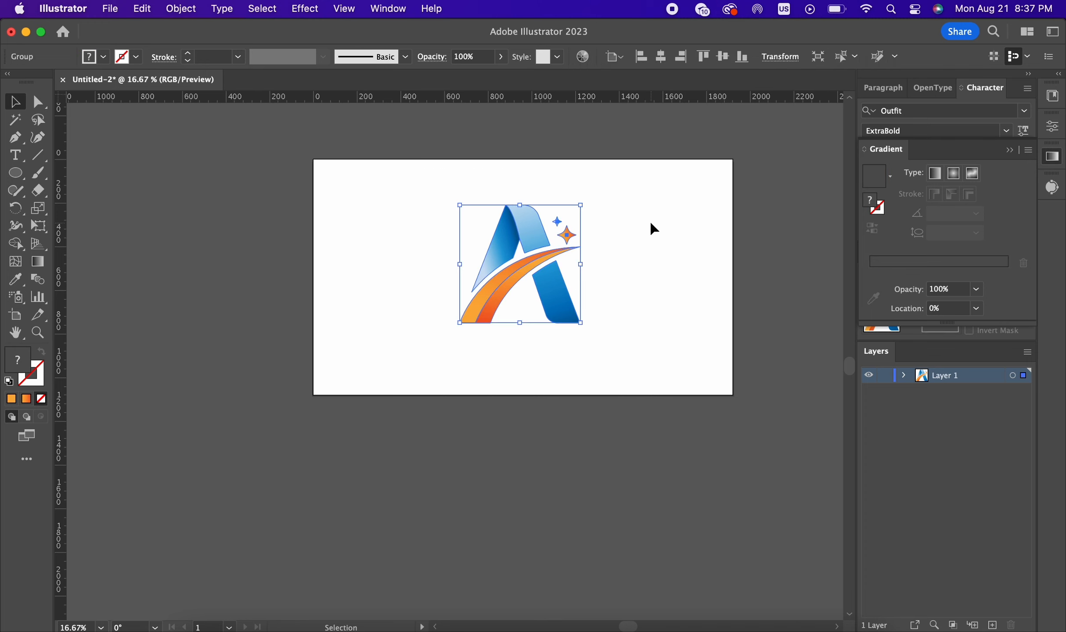
pyautogui.moveTo(528, 203)
pyautogui.mouseDown()
pyautogui.moveTo(522, 227)
pyautogui.moveTo(517, 206)
pyautogui.mouseUp()
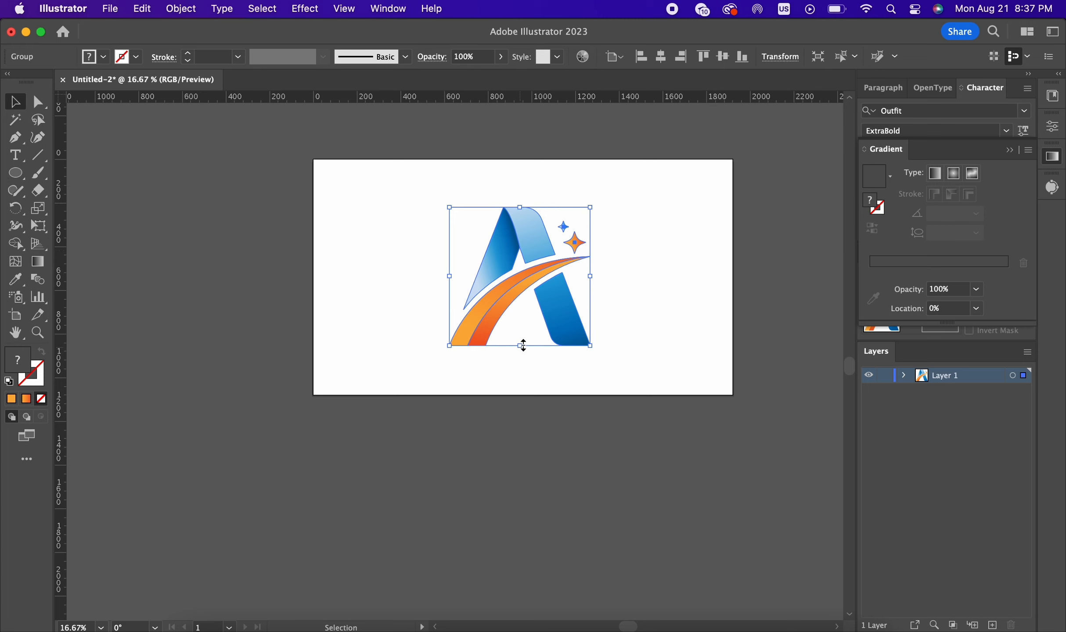
pyautogui.moveTo(521, 345); pyautogui.dragTo(522, 334)
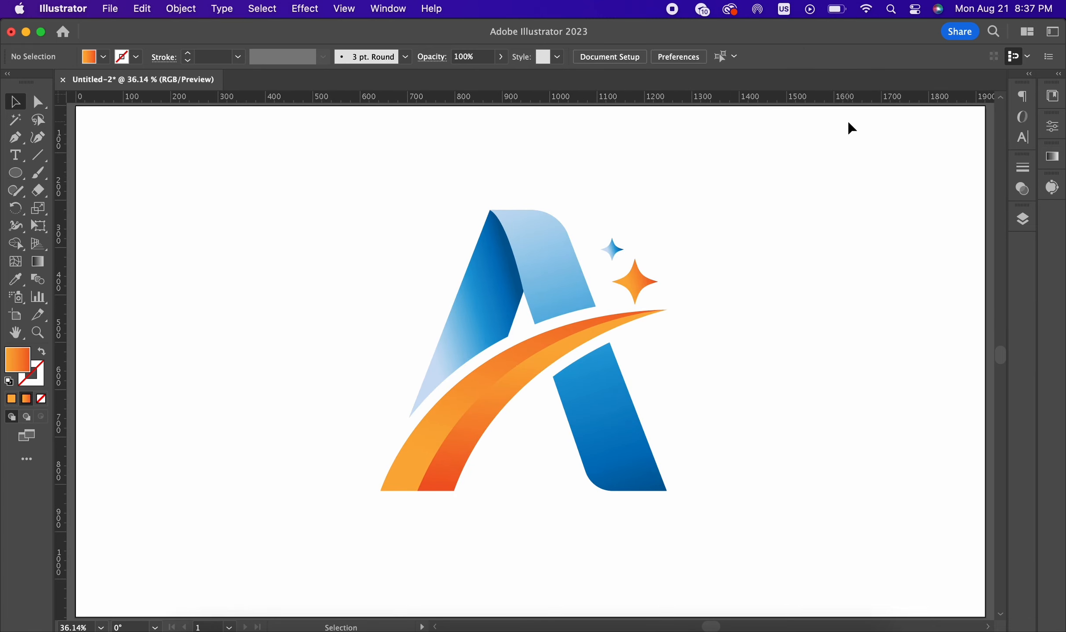